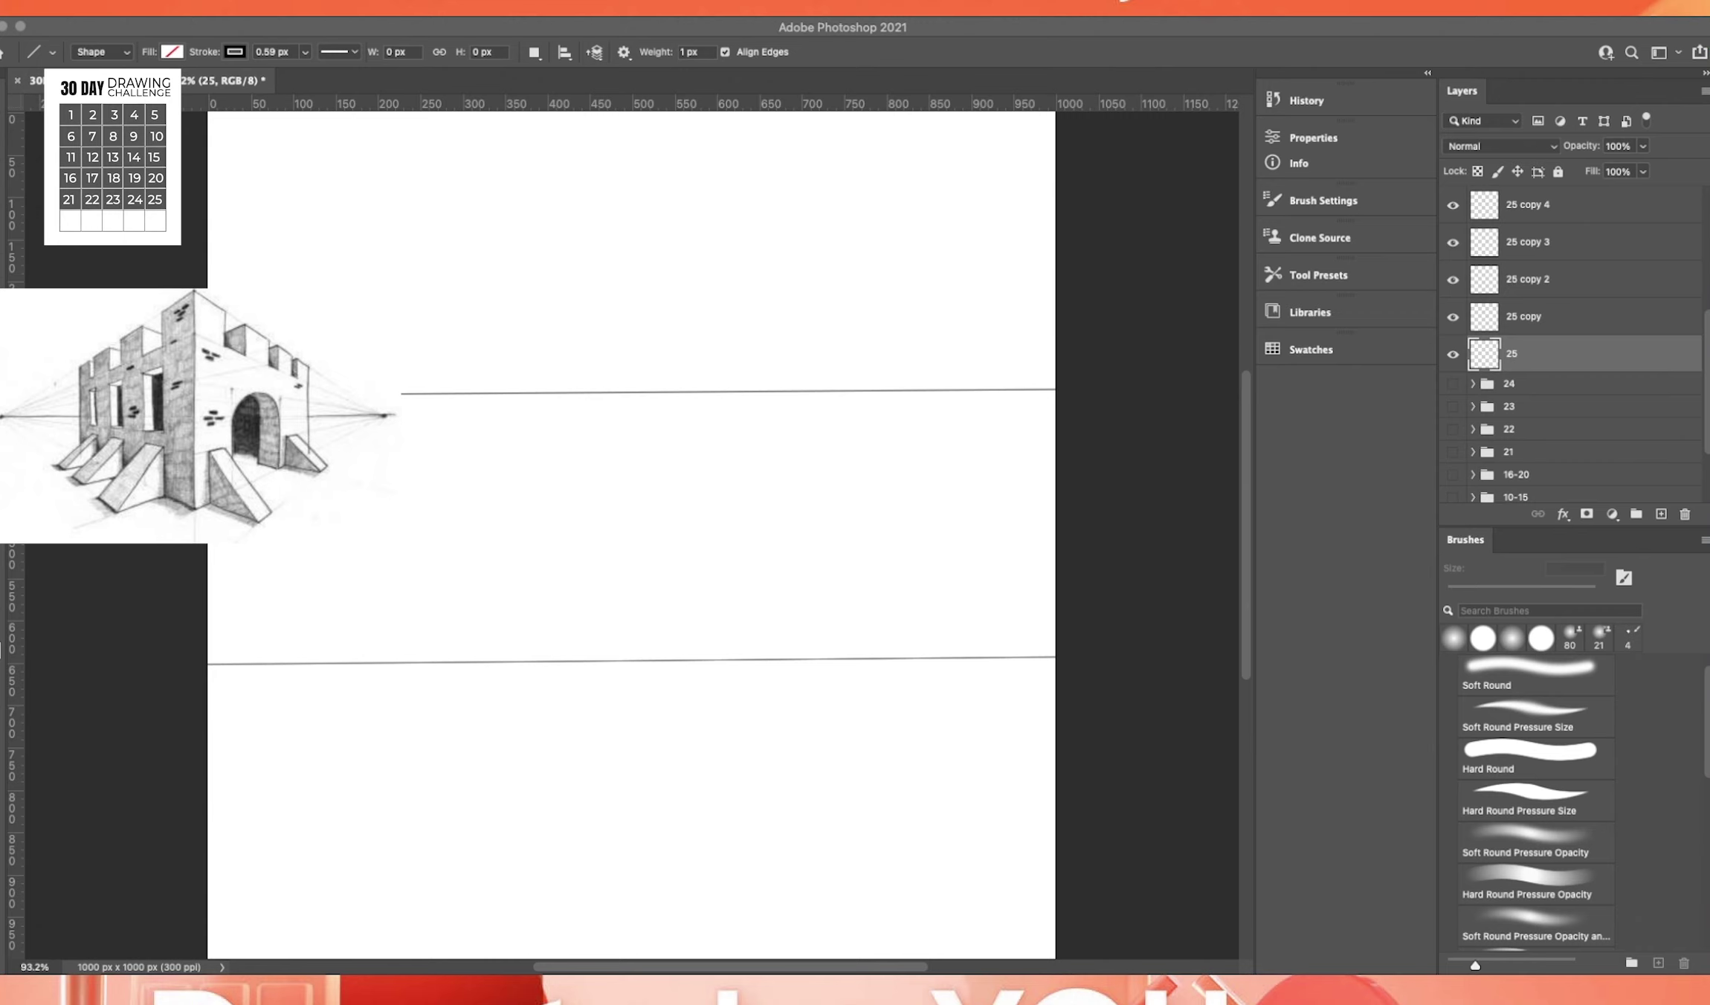
Draw a vertical line about 339 px long at the canvas centre, joining the upper and lower horizontal lines.
left_click(857, 547)
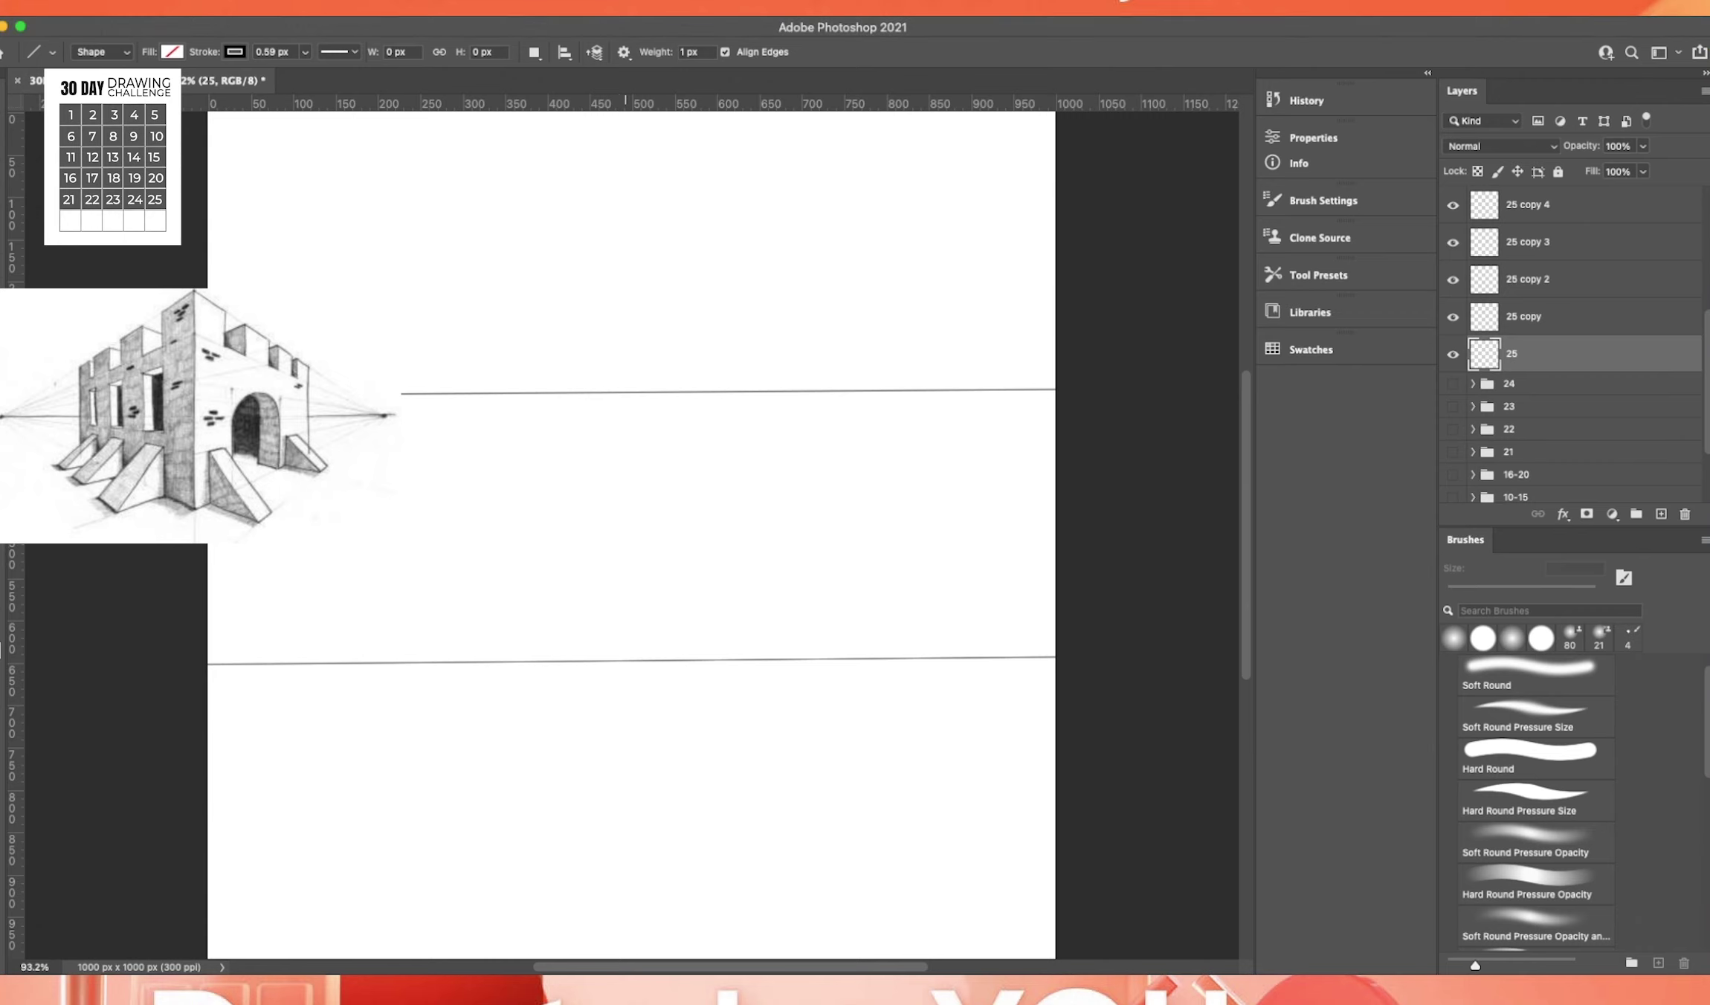
left_click_drag(635, 388, 634, 674)
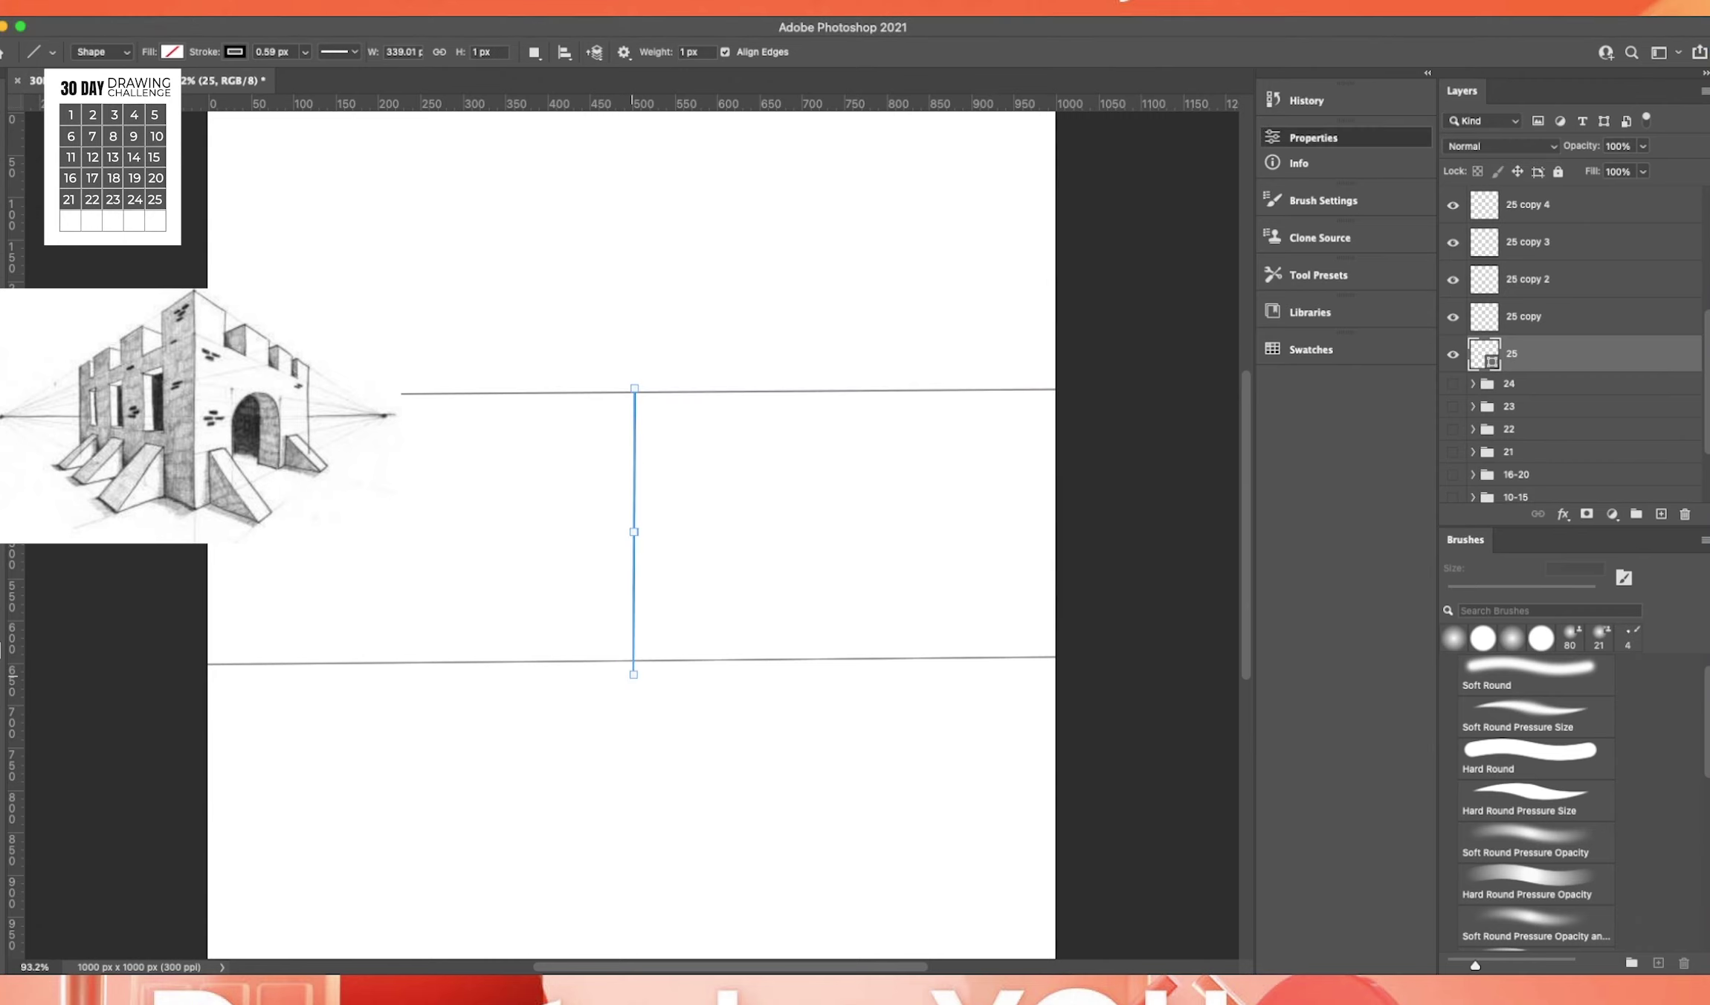
key("super+Tab")
key("super+Tab")
Draw a line about 604 px long from the vertical's top end to the lower horizontal line's left end.
left_click_drag(632, 388, 629, 453)
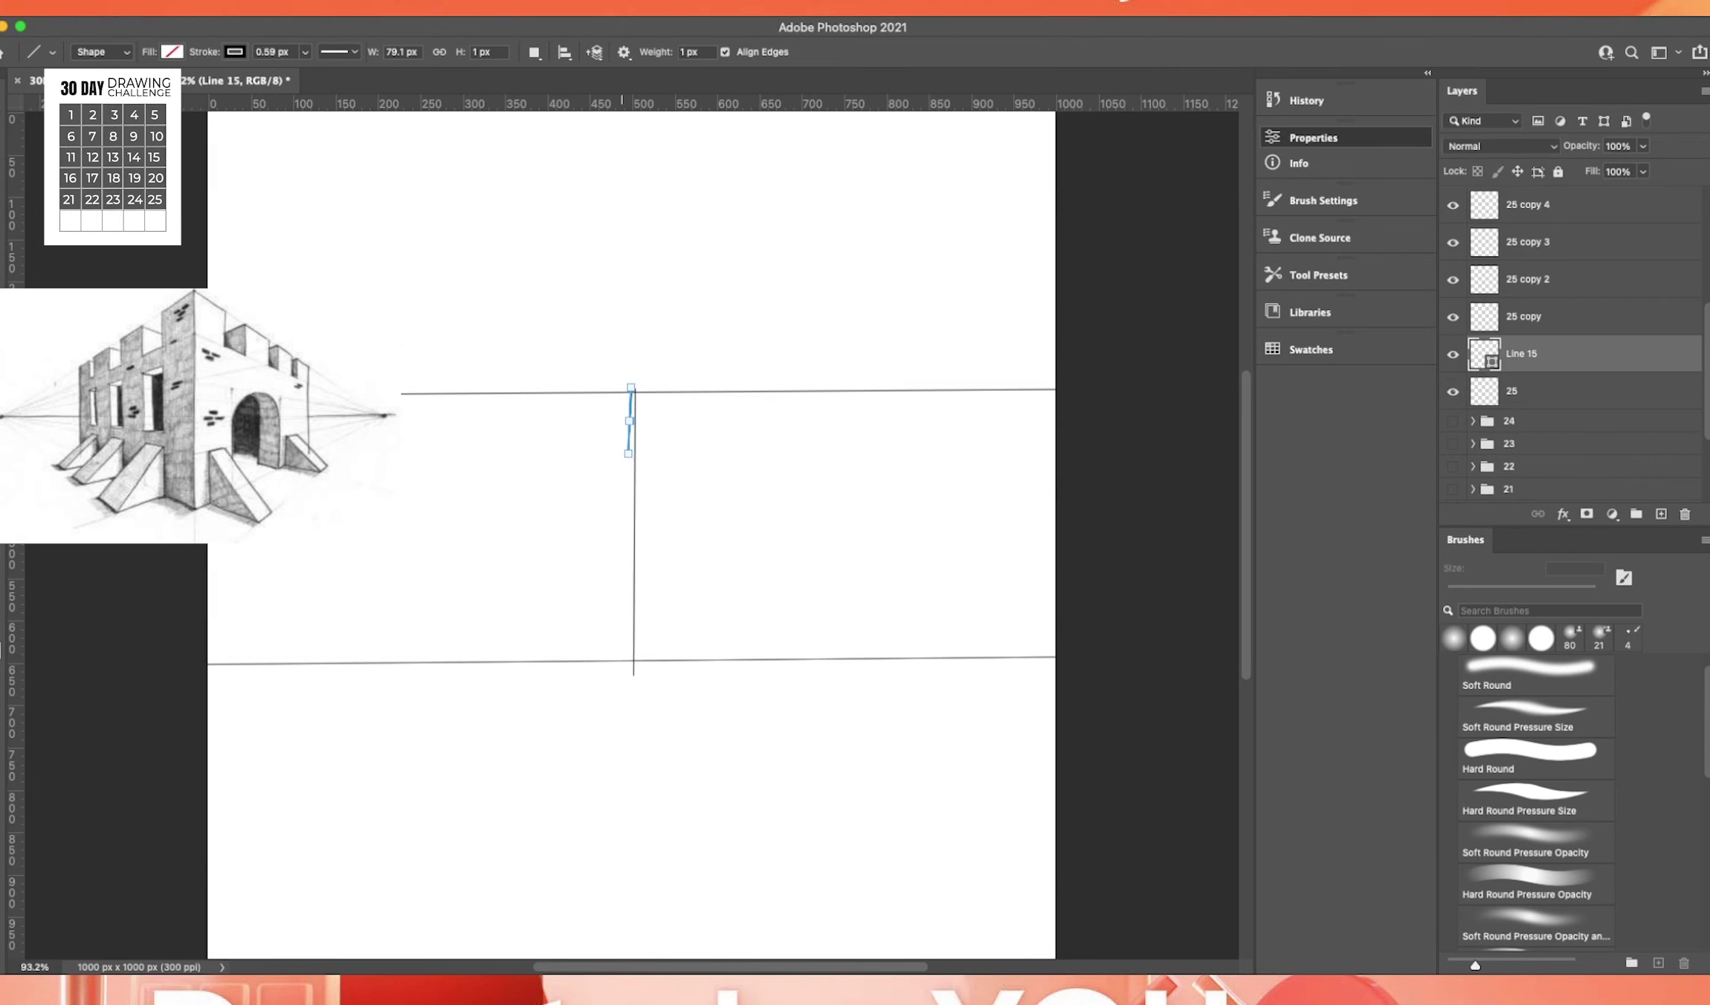
key("super+z")
mouse_move(628, 388)
left_mouse_down()
mouse_move(352, 662)
mouse_move(513, 485)
mouse_move(209, 668)
left_mouse_up()
key("super+z")
key("super+z")
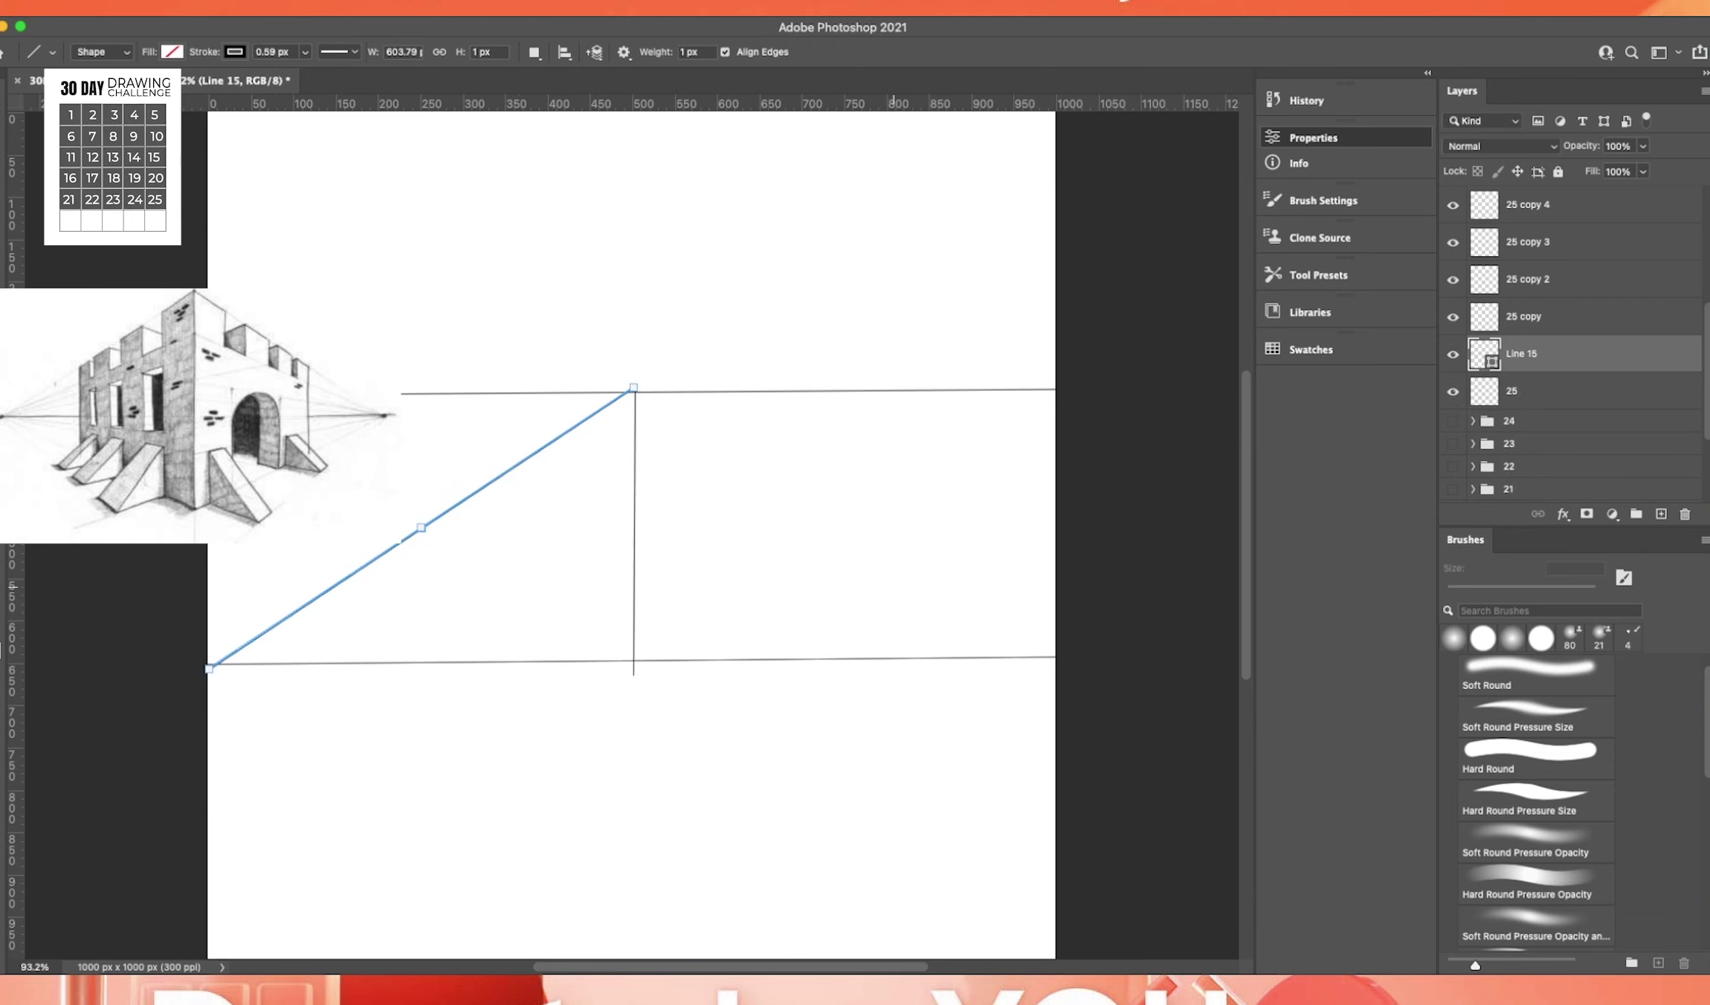
key("Return")
Draw lines from the apex to the lower horizontal line's right end and from there down to a point below centre.
mouse_move(637, 386)
left_mouse_down()
mouse_move(965, 580)
mouse_move(1054, 656)
mouse_move(1004, 705)
mouse_move(756, 821)
mouse_move(1054, 657)
mouse_move(633, 893)
left_mouse_up()
key("super+z")
key("super+z")
Close the diamond with a line about 573 px long from its bottom corner to the left vanishing point.
left_click(1521, 390)
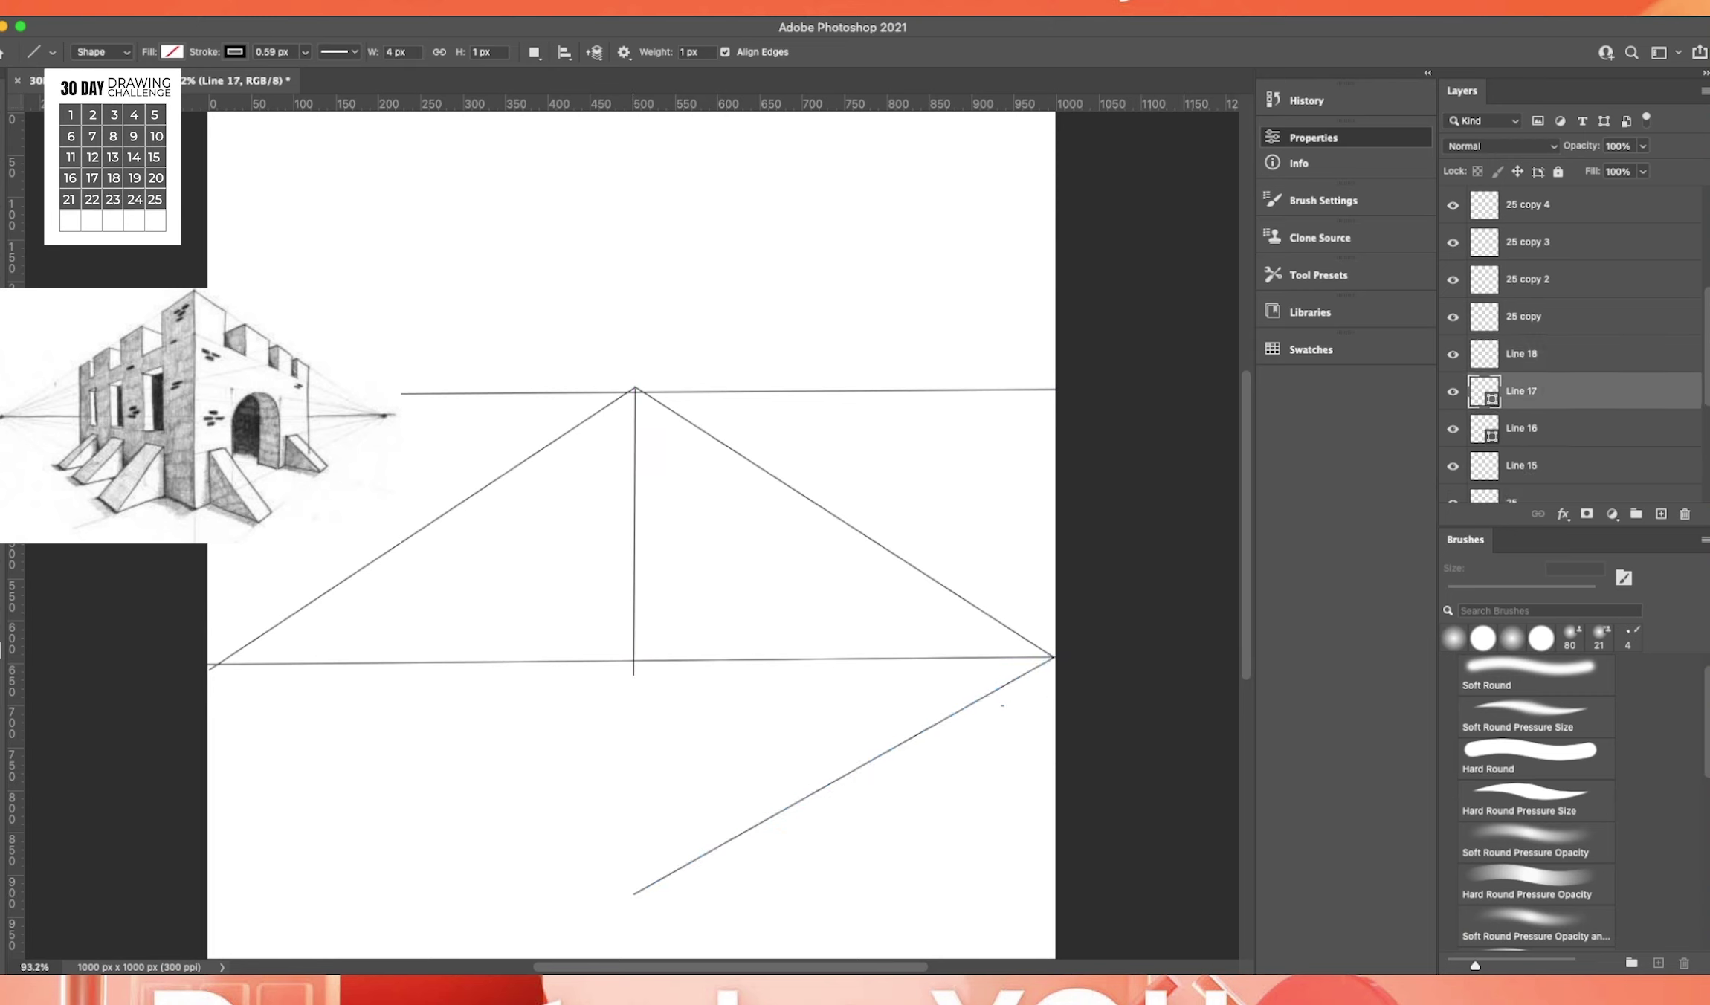
left_click(1522, 428)
left_click_drag(634, 893, 212, 666)
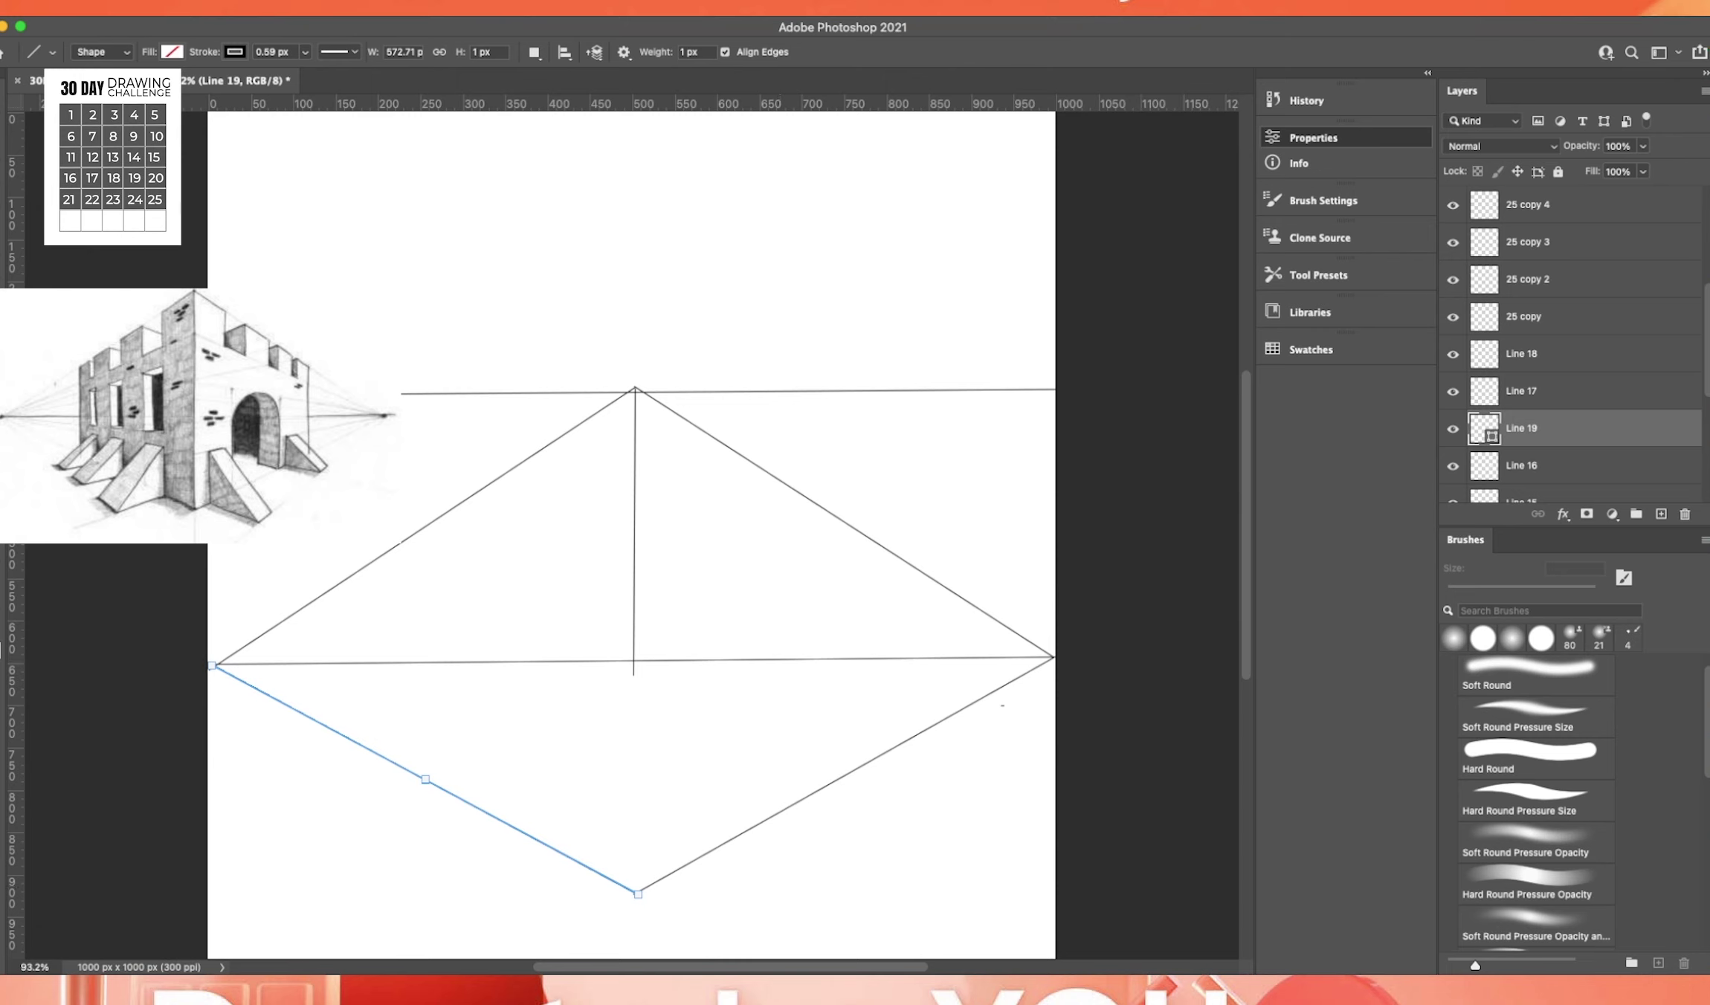
key("Return")
Extend the central vertical about 277 px down to the diamond's bottom corner and erase the overshoot there.
scroll(1569, 342, "down", 3)
left_click_drag(633, 667, 633, 896)
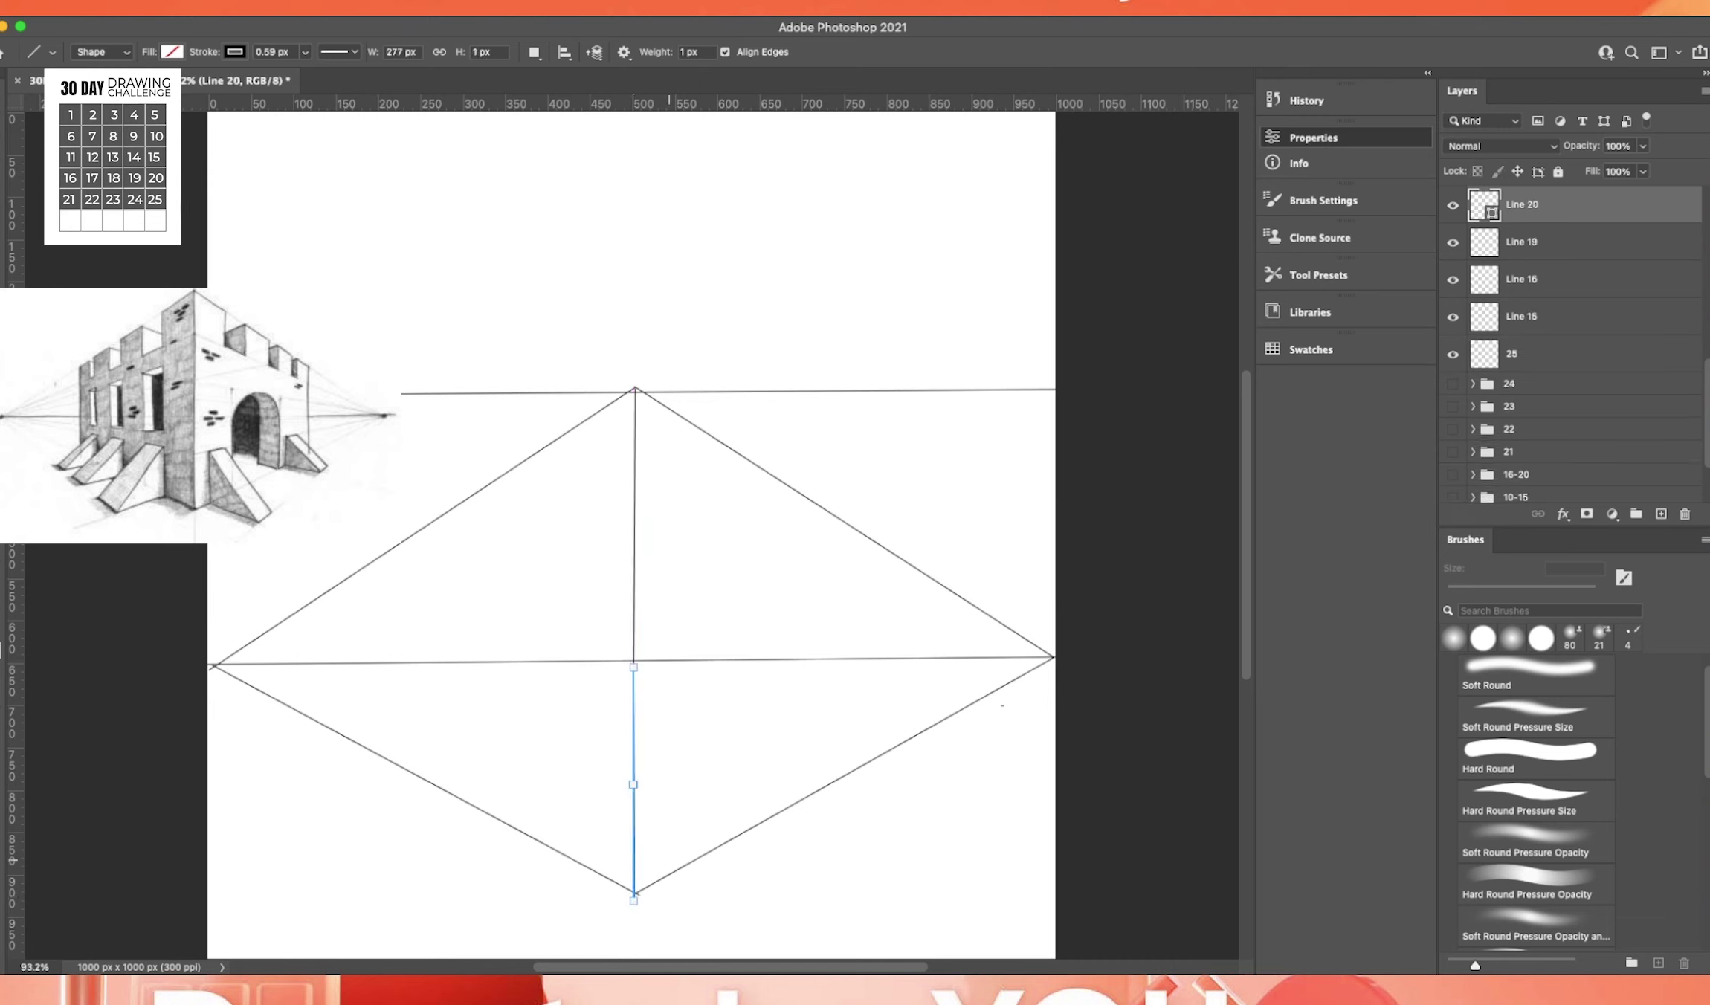
key("Return")
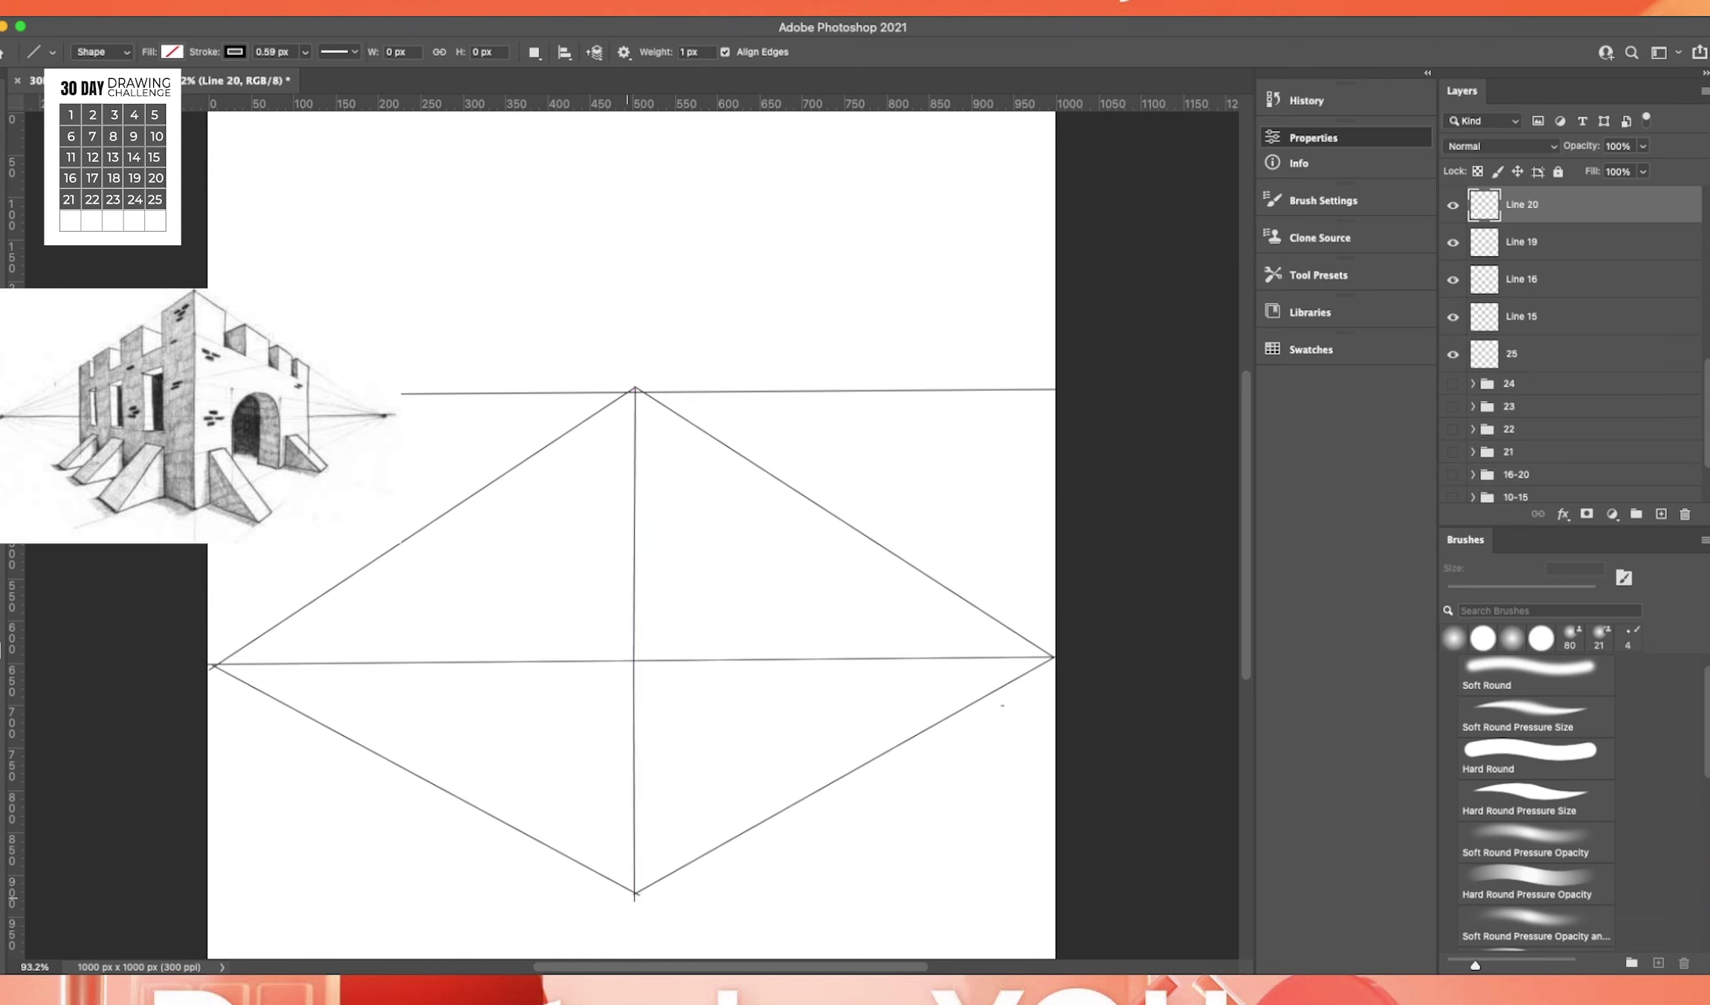
key("b")
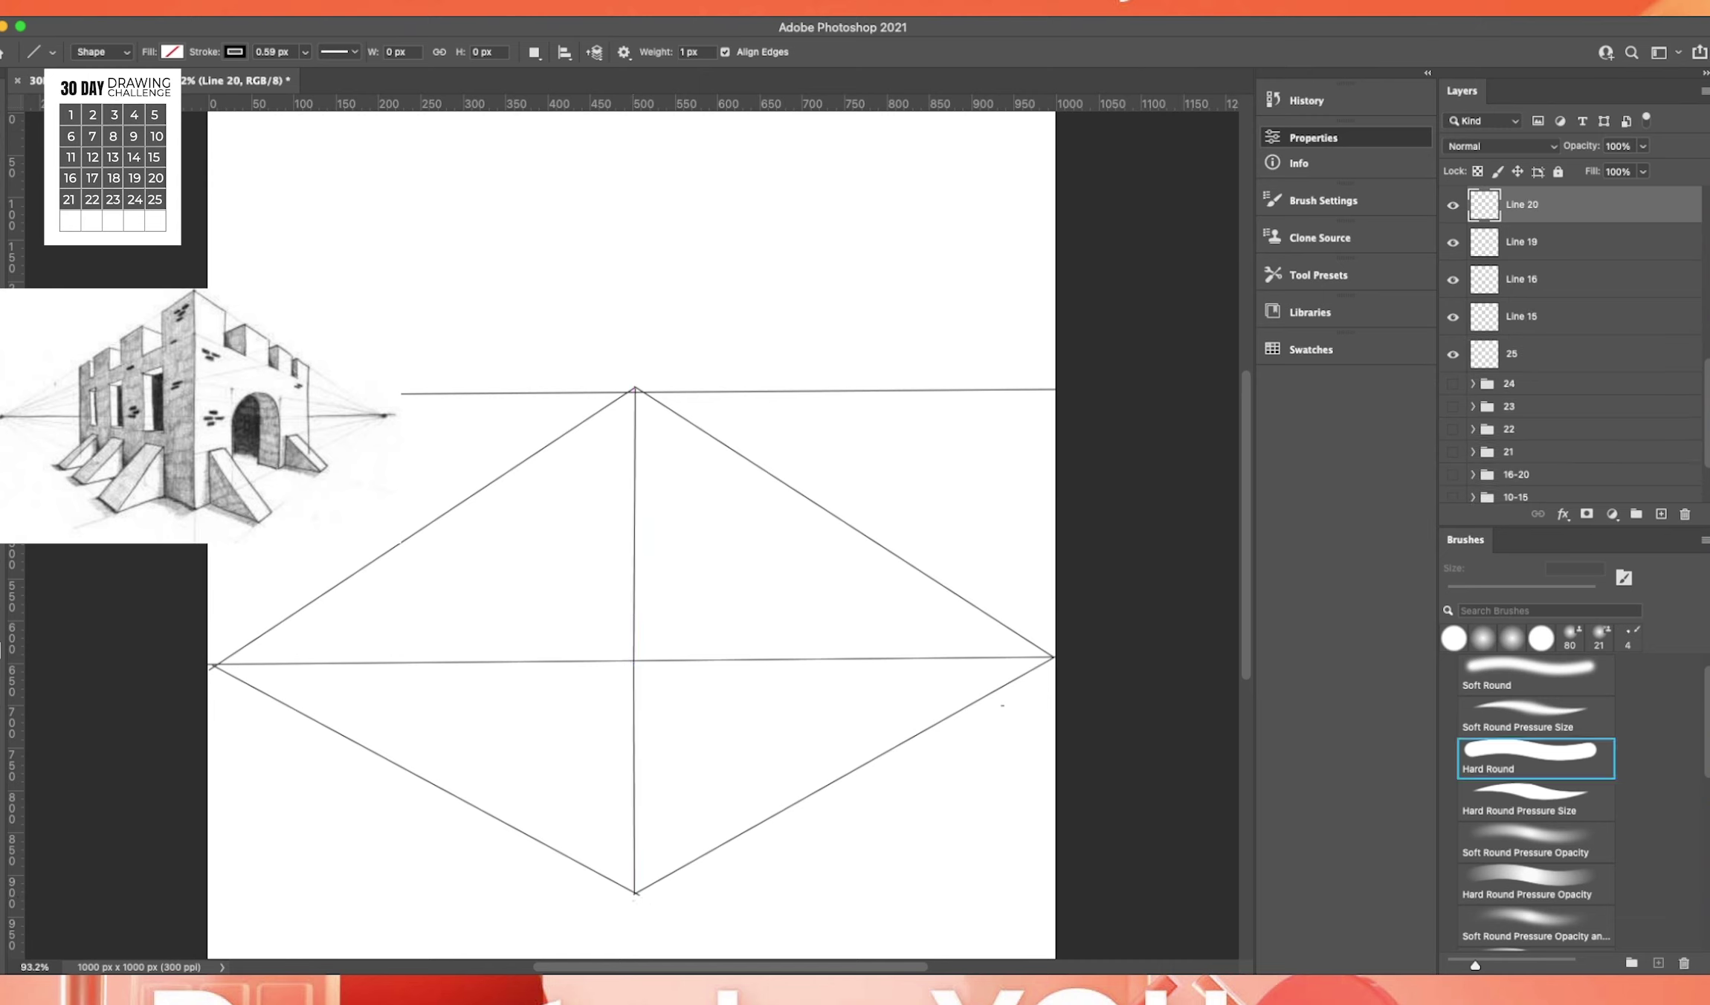
left_click(1523, 243)
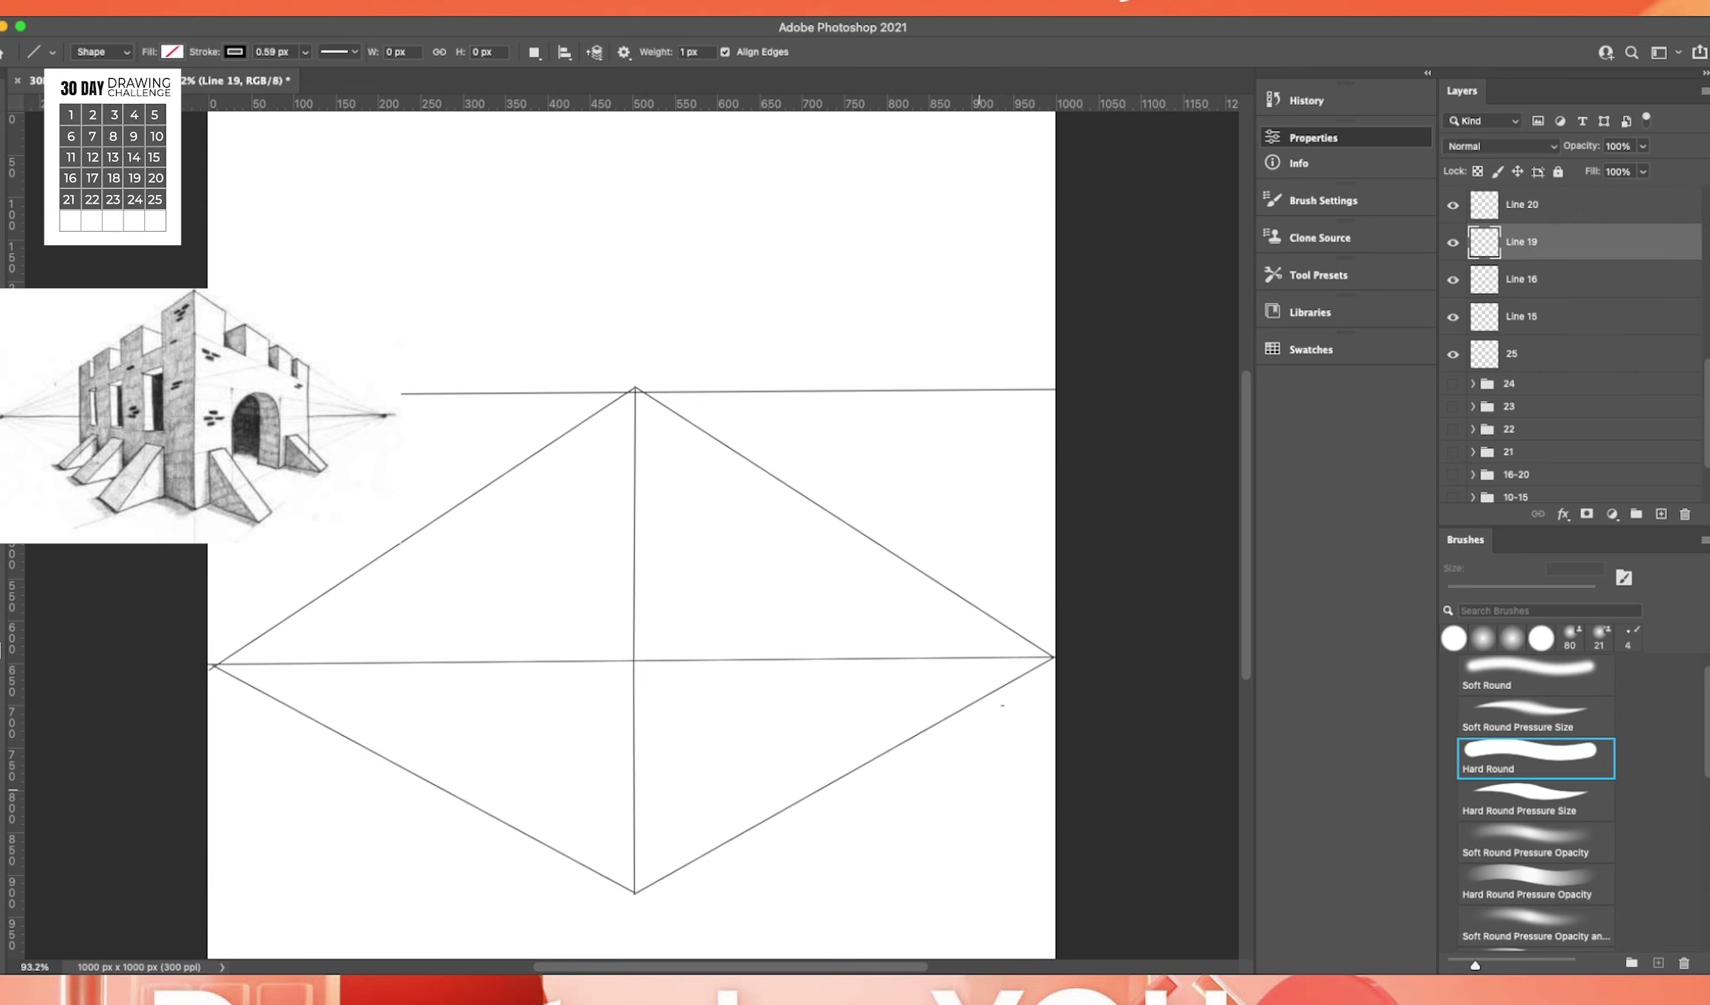
Draw another vertical line along the centre, from a point just below the apex to the diamond's bottom corner.
key("super+Tab")
key("super+Tab")
left_click_drag(636, 455, 634, 896)
key("Return")
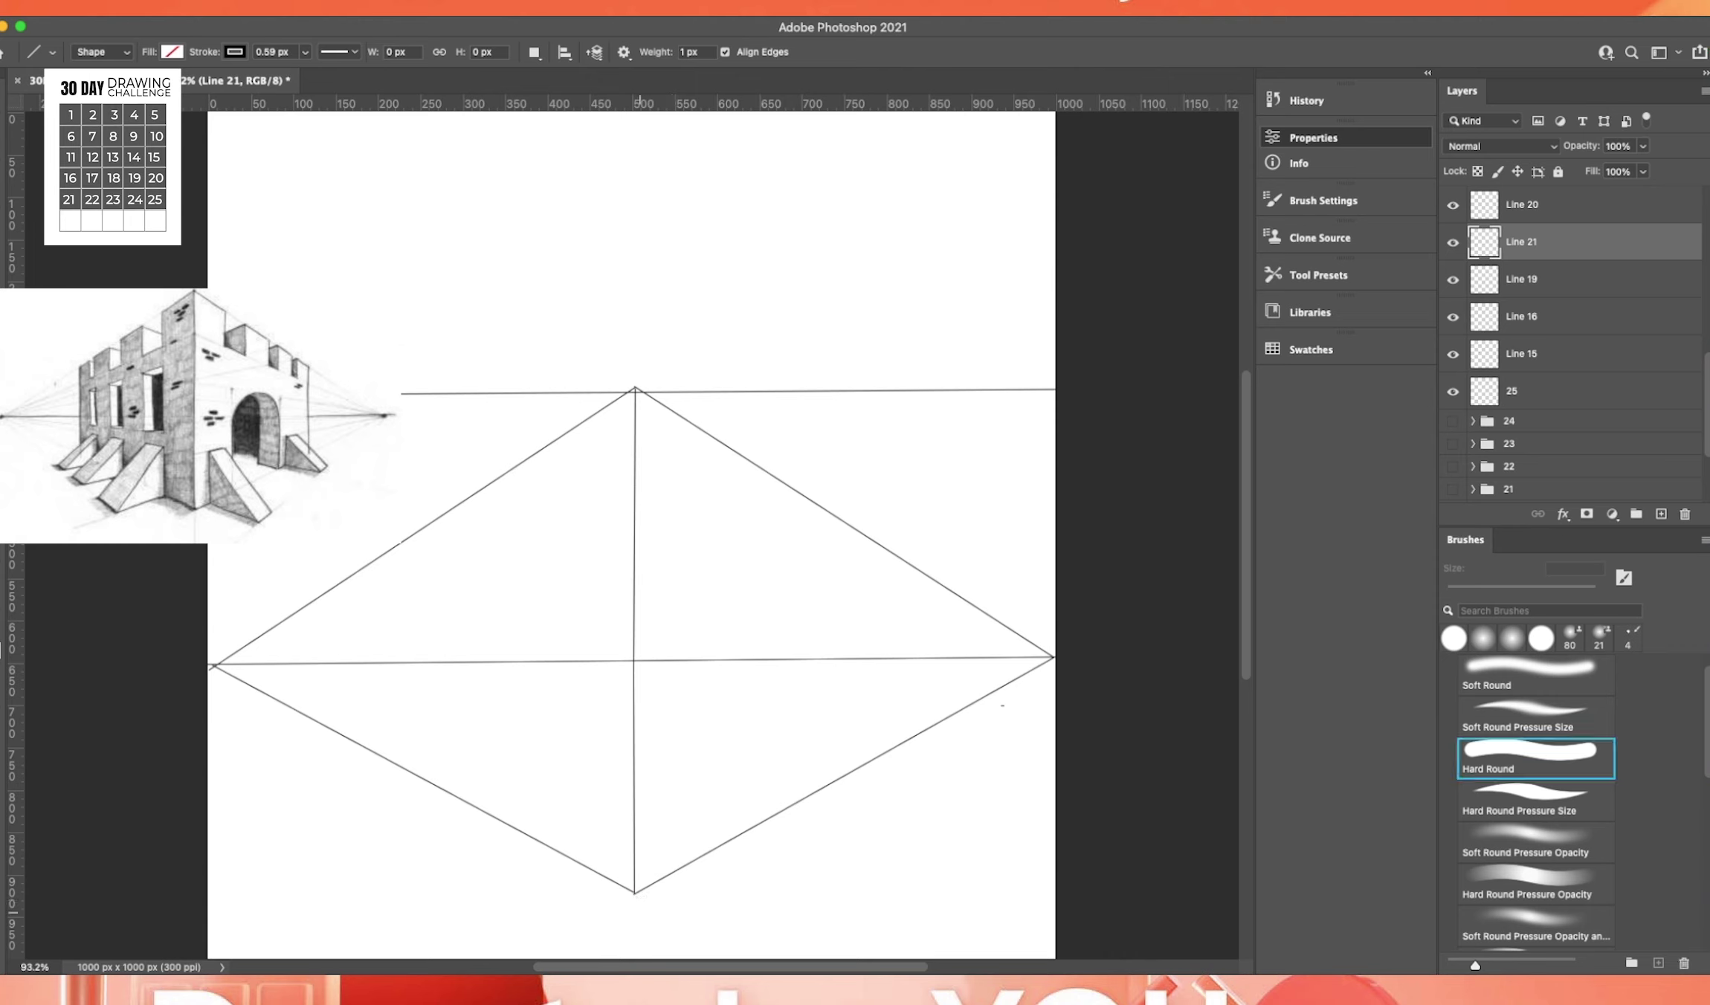
Select the Line 15 layer, check the line layers' visibility and clean up the overshoot at the diamond's left corner.
key("alt+bracketleft")
key("alt+bracketleft")
key("alt+bracketleft")
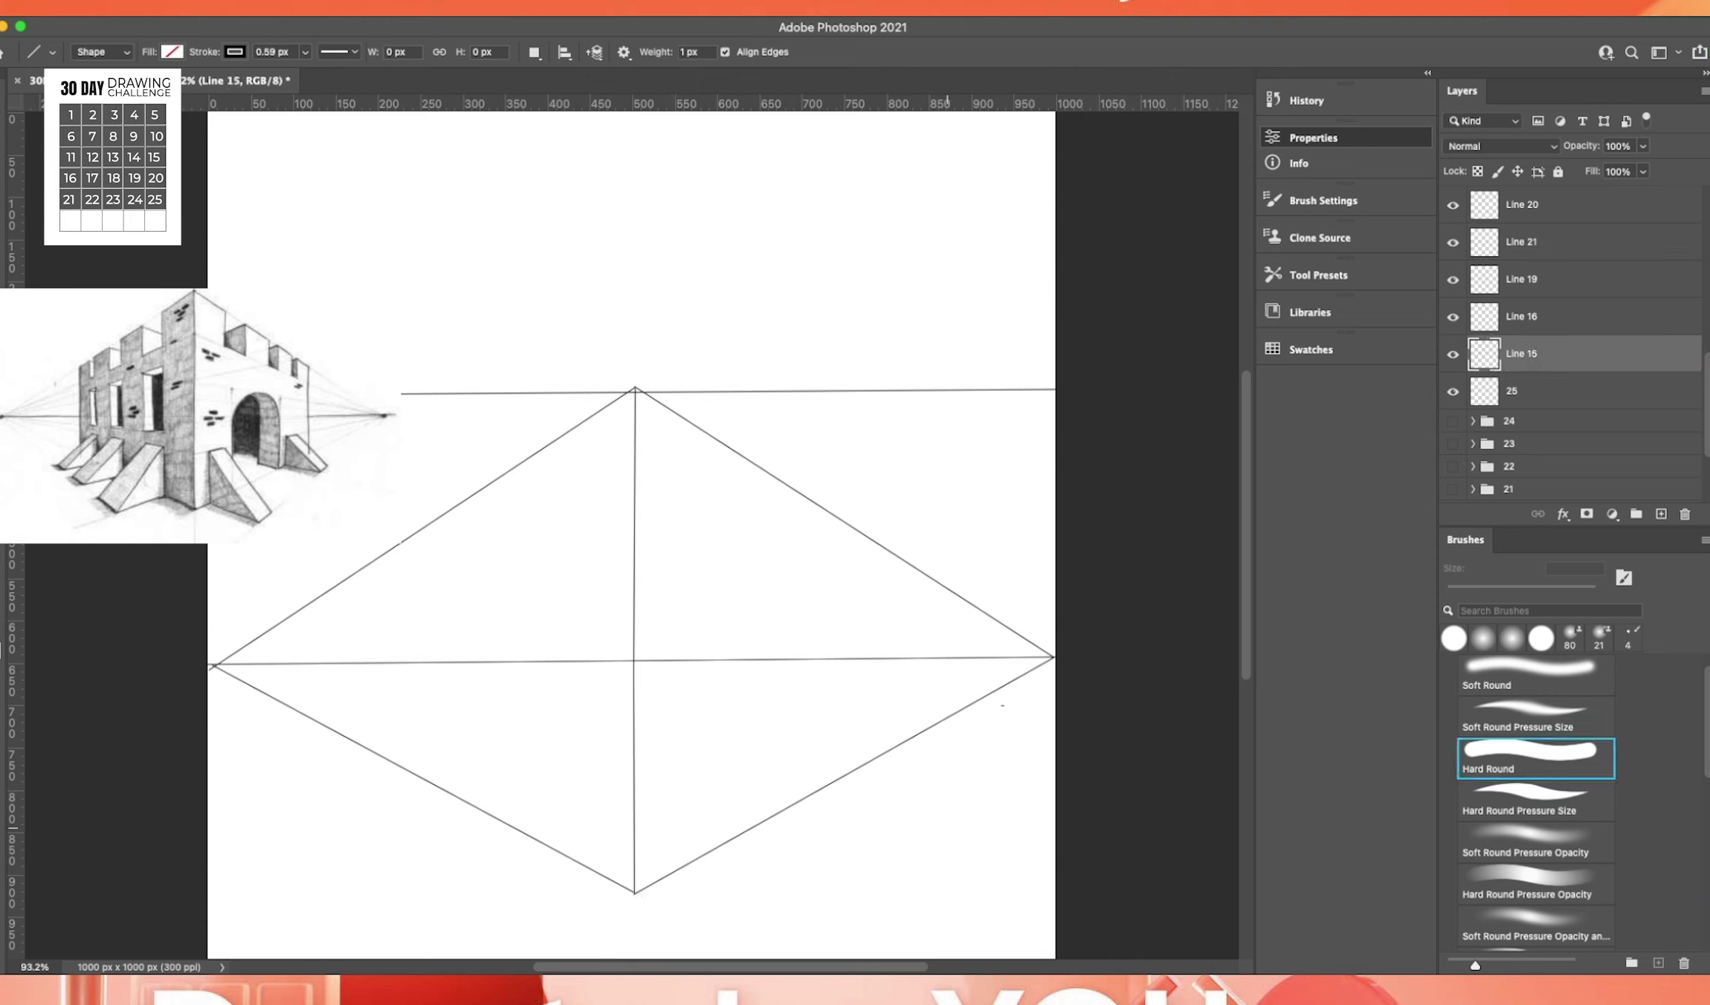
left_click(1452, 206)
left_click(1452, 206)
left_click_drag(1453, 206, 1452, 242)
scroll(1571, 342, "up", 2)
scroll(1569, 342, "down", 3)
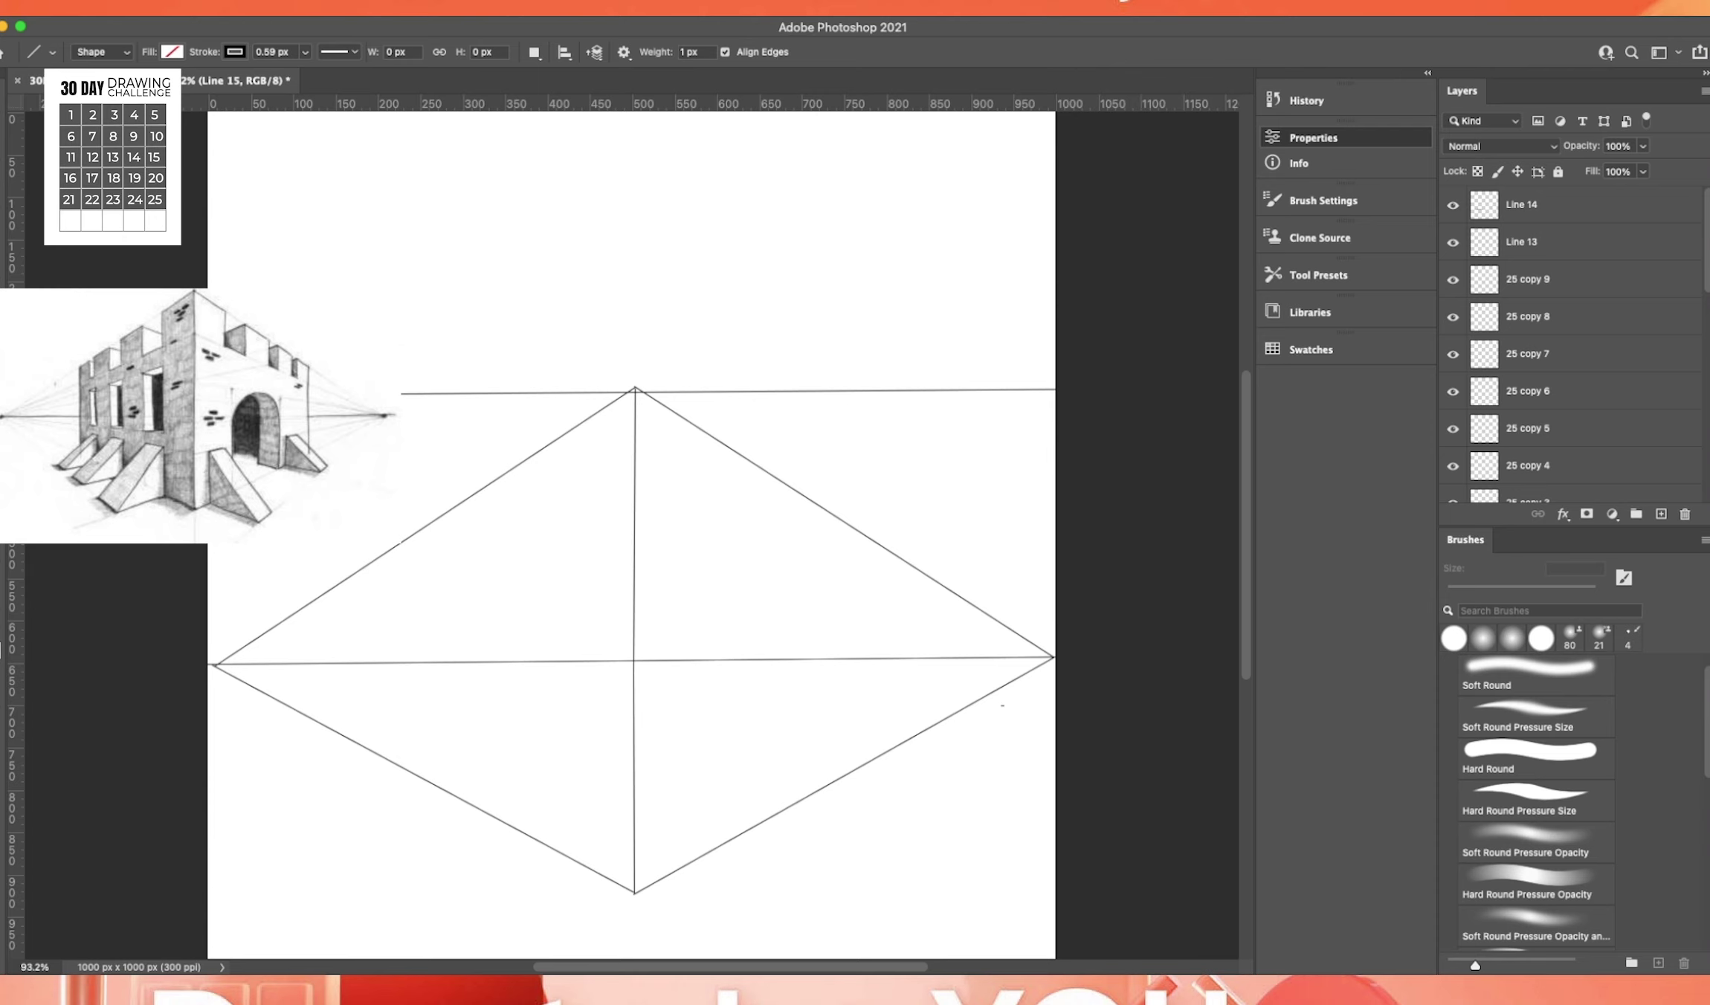
Draw vertical wall edges across the diamond on both sides of the centre line, the right one about 220 px long.
scroll(1571, 342, "down", 6)
scroll(1570, 342, "up", 1)
left_click(1569, 317)
key("b")
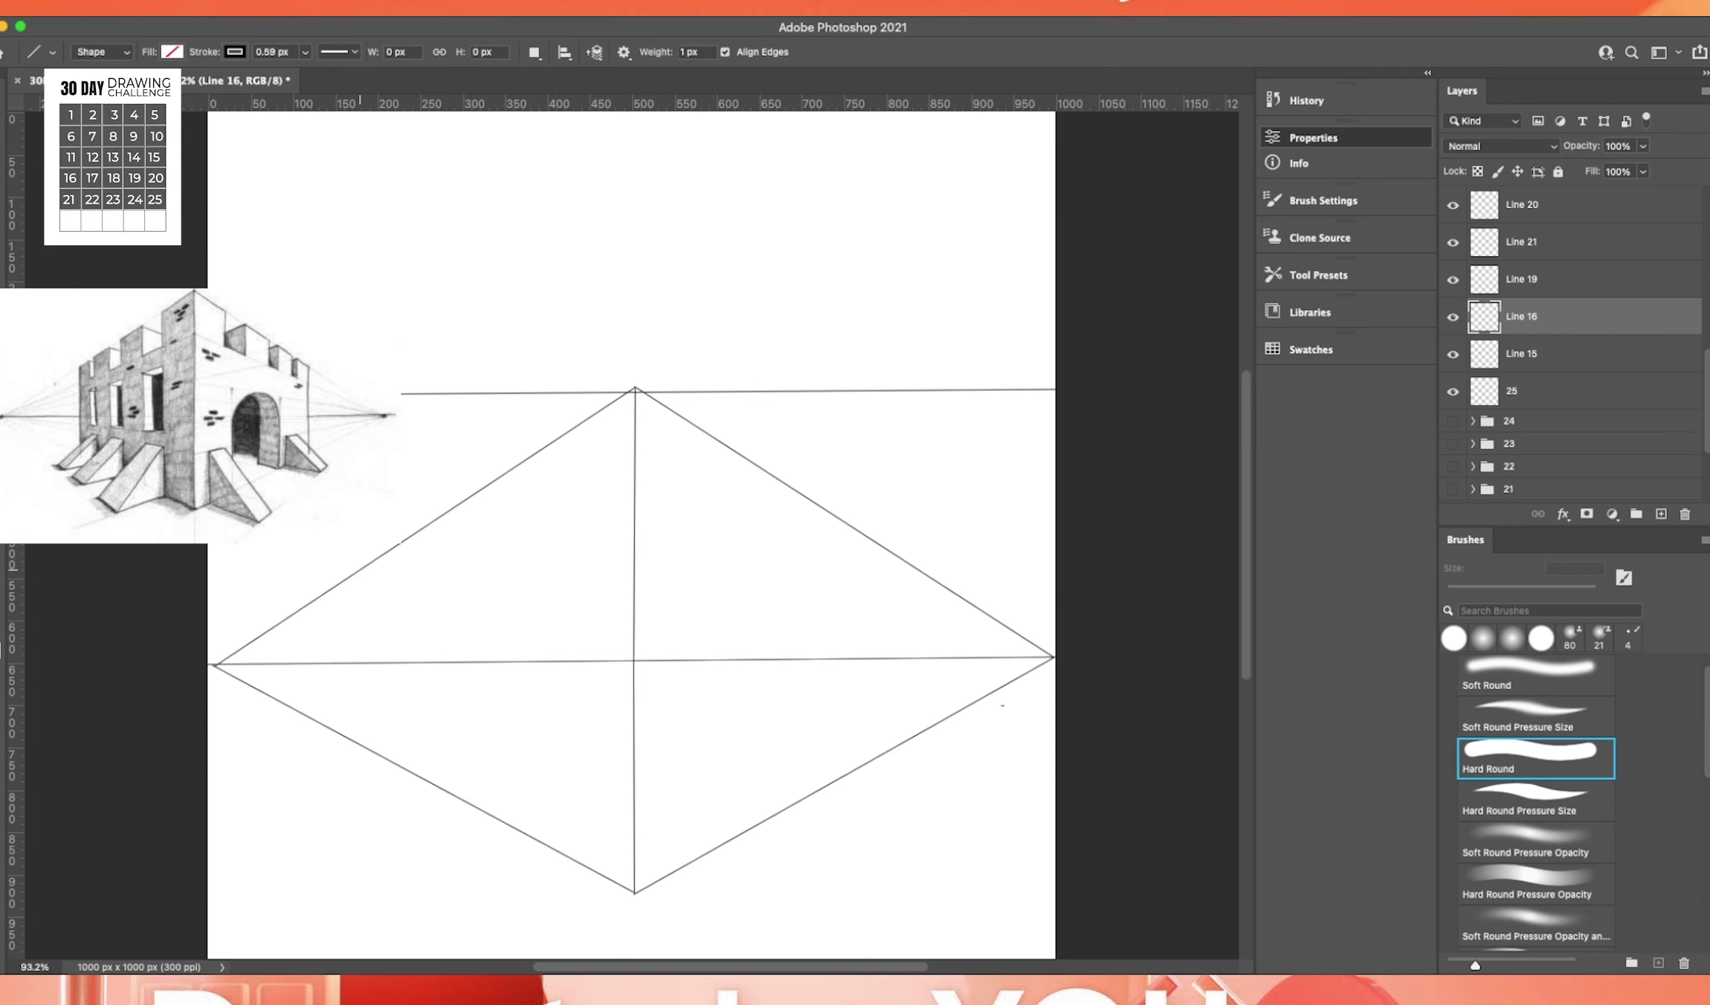
left_click_drag(374, 554, 375, 750)
left_click_drag(906, 559, 906, 746)
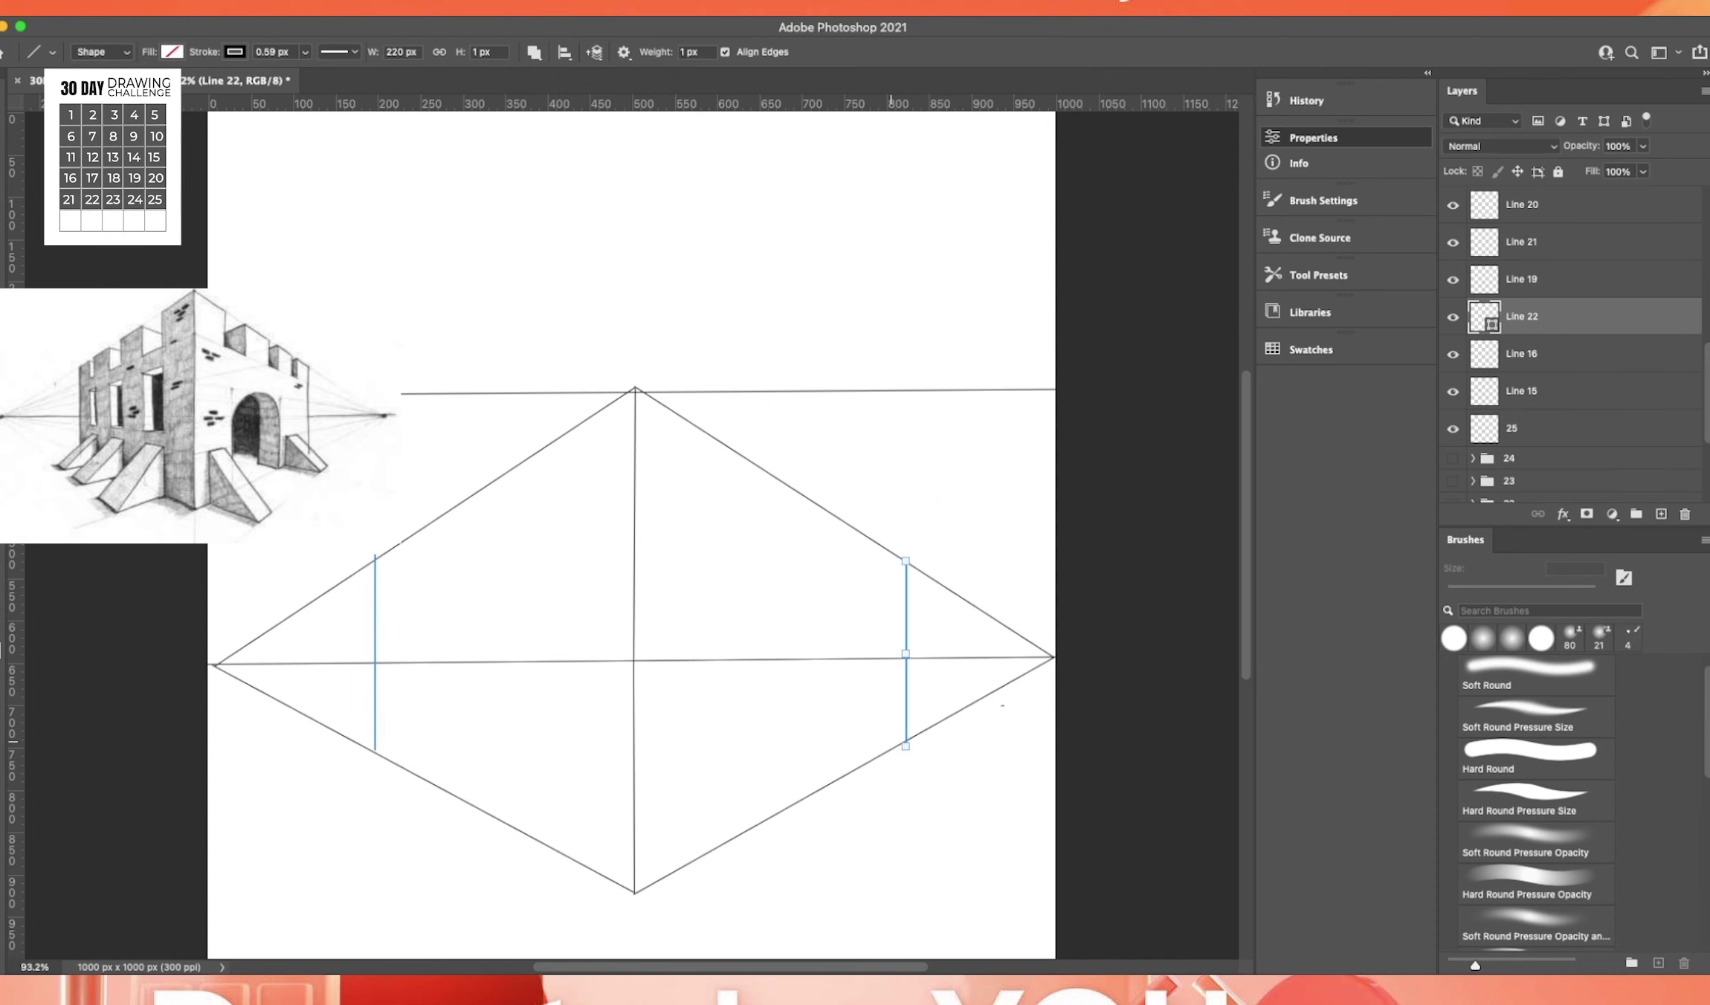
key("Return")
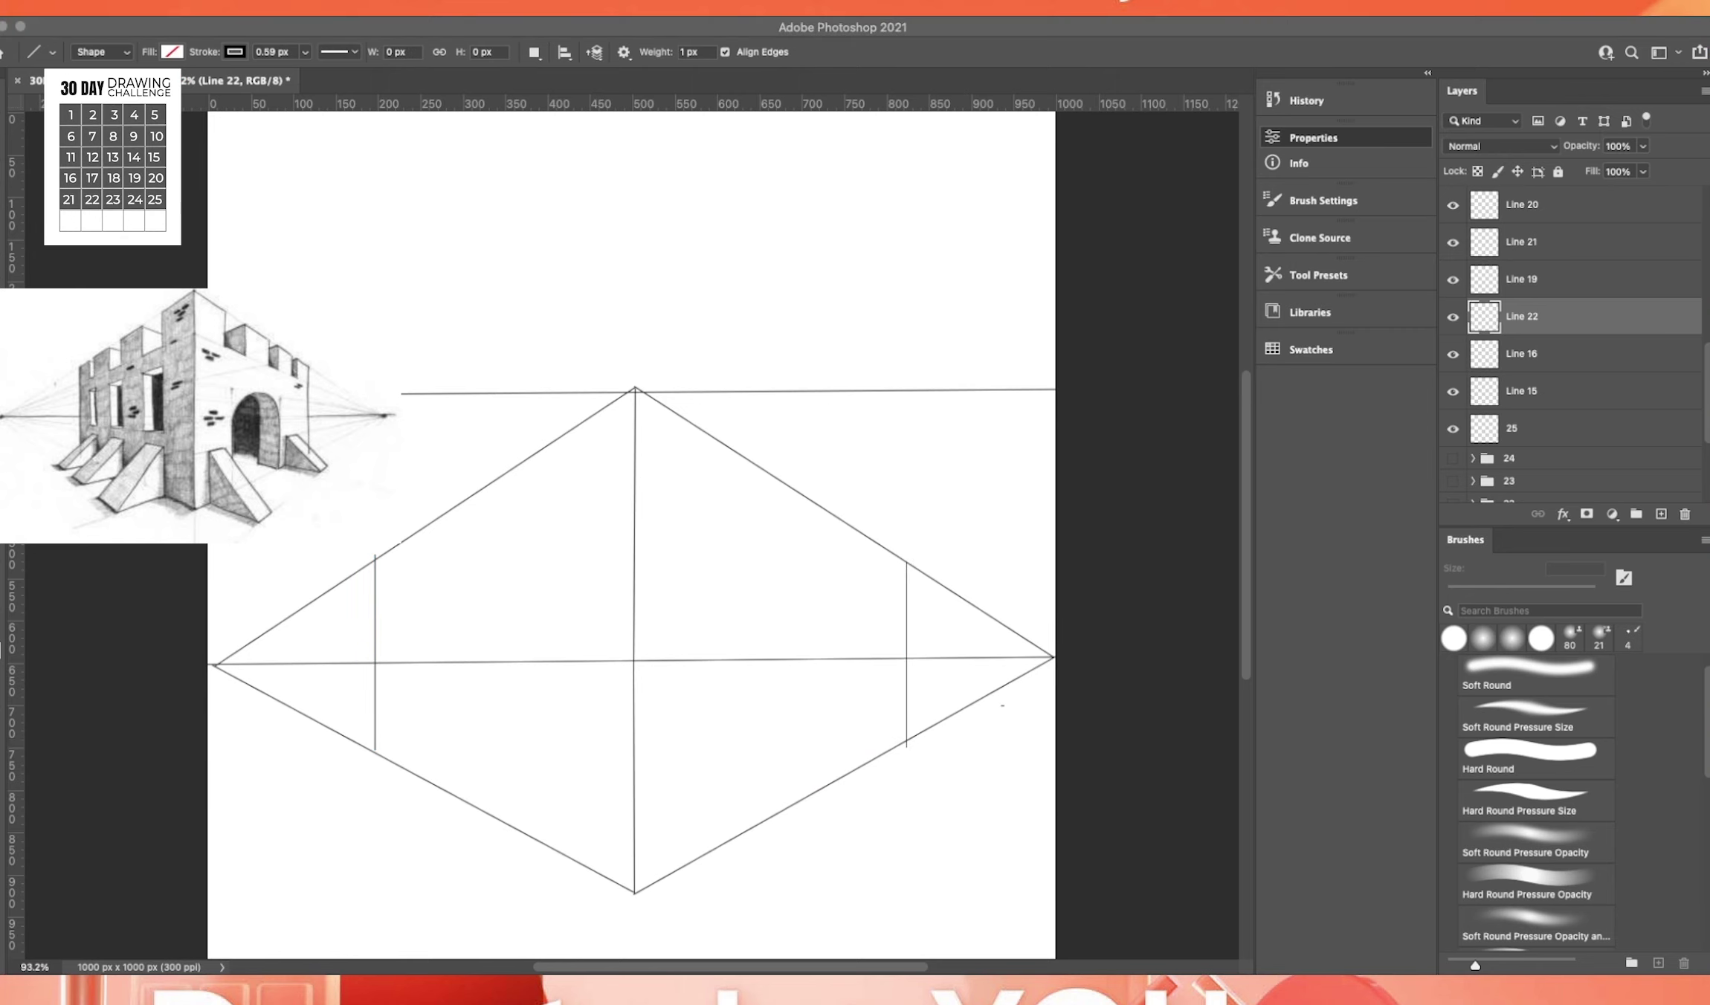
Draw two lines from a point just below the apex on the central vertical to the left and right vanishing points.
left_click_drag(635, 452, 220, 668)
left_click_drag(635, 452, 1052, 657)
left_click(1521, 354)
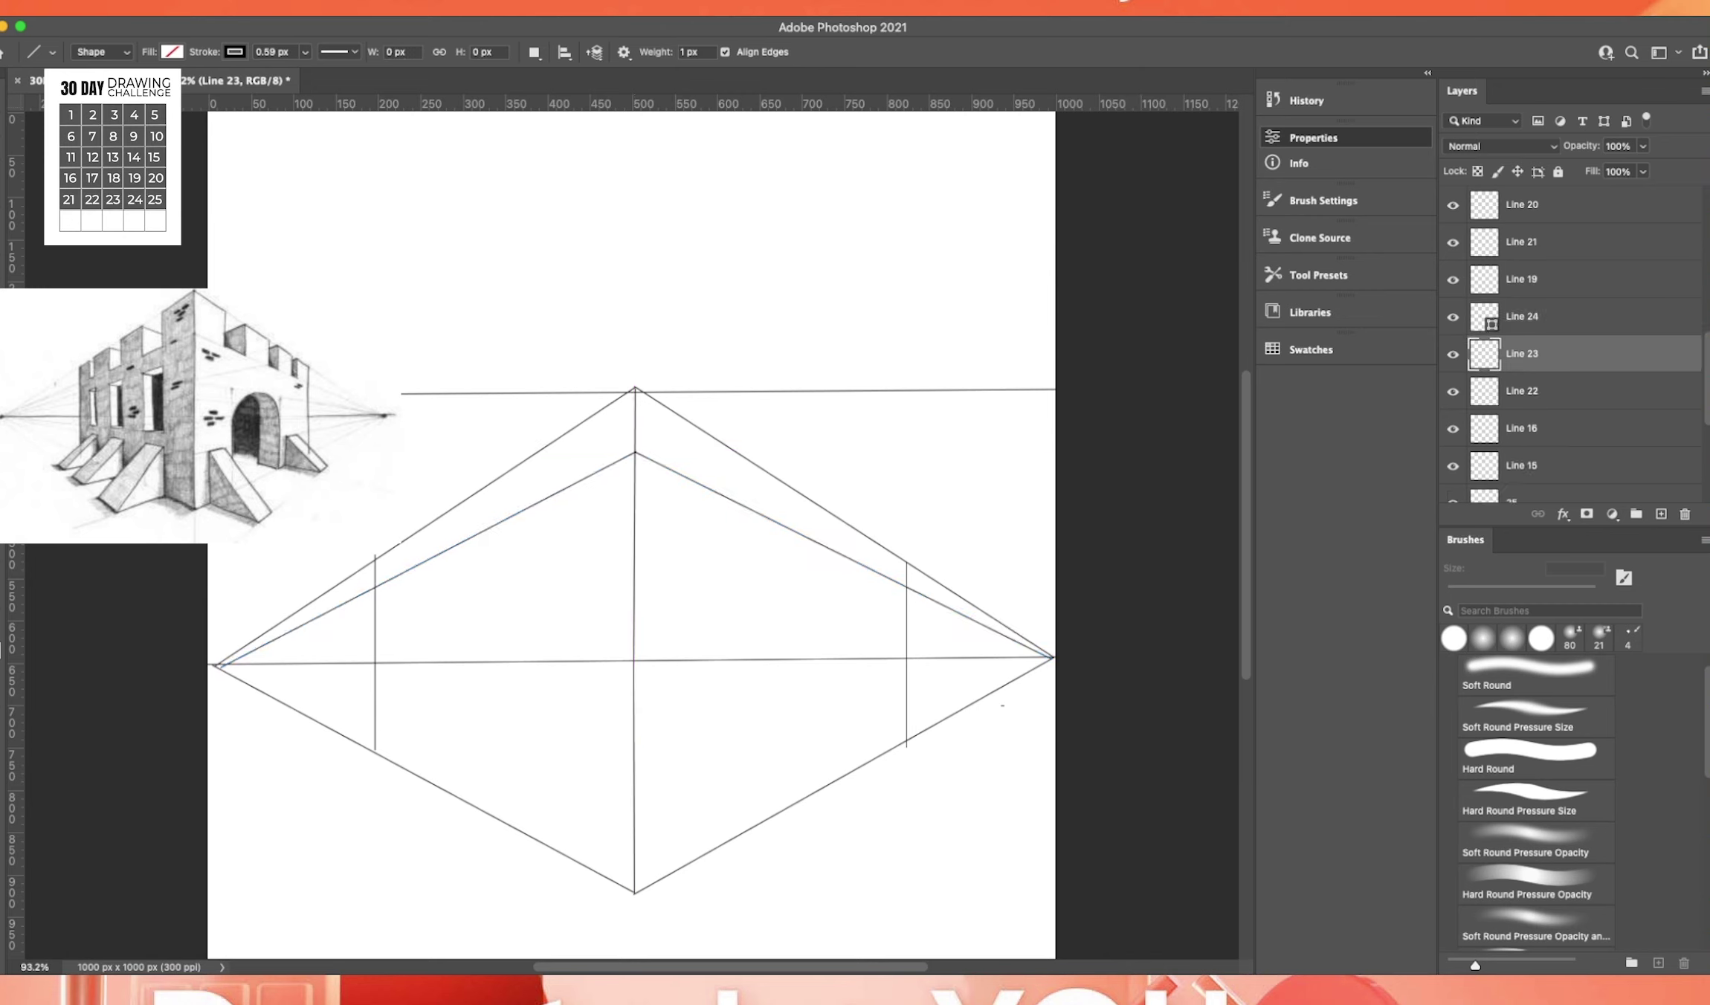
left_click(1522, 317)
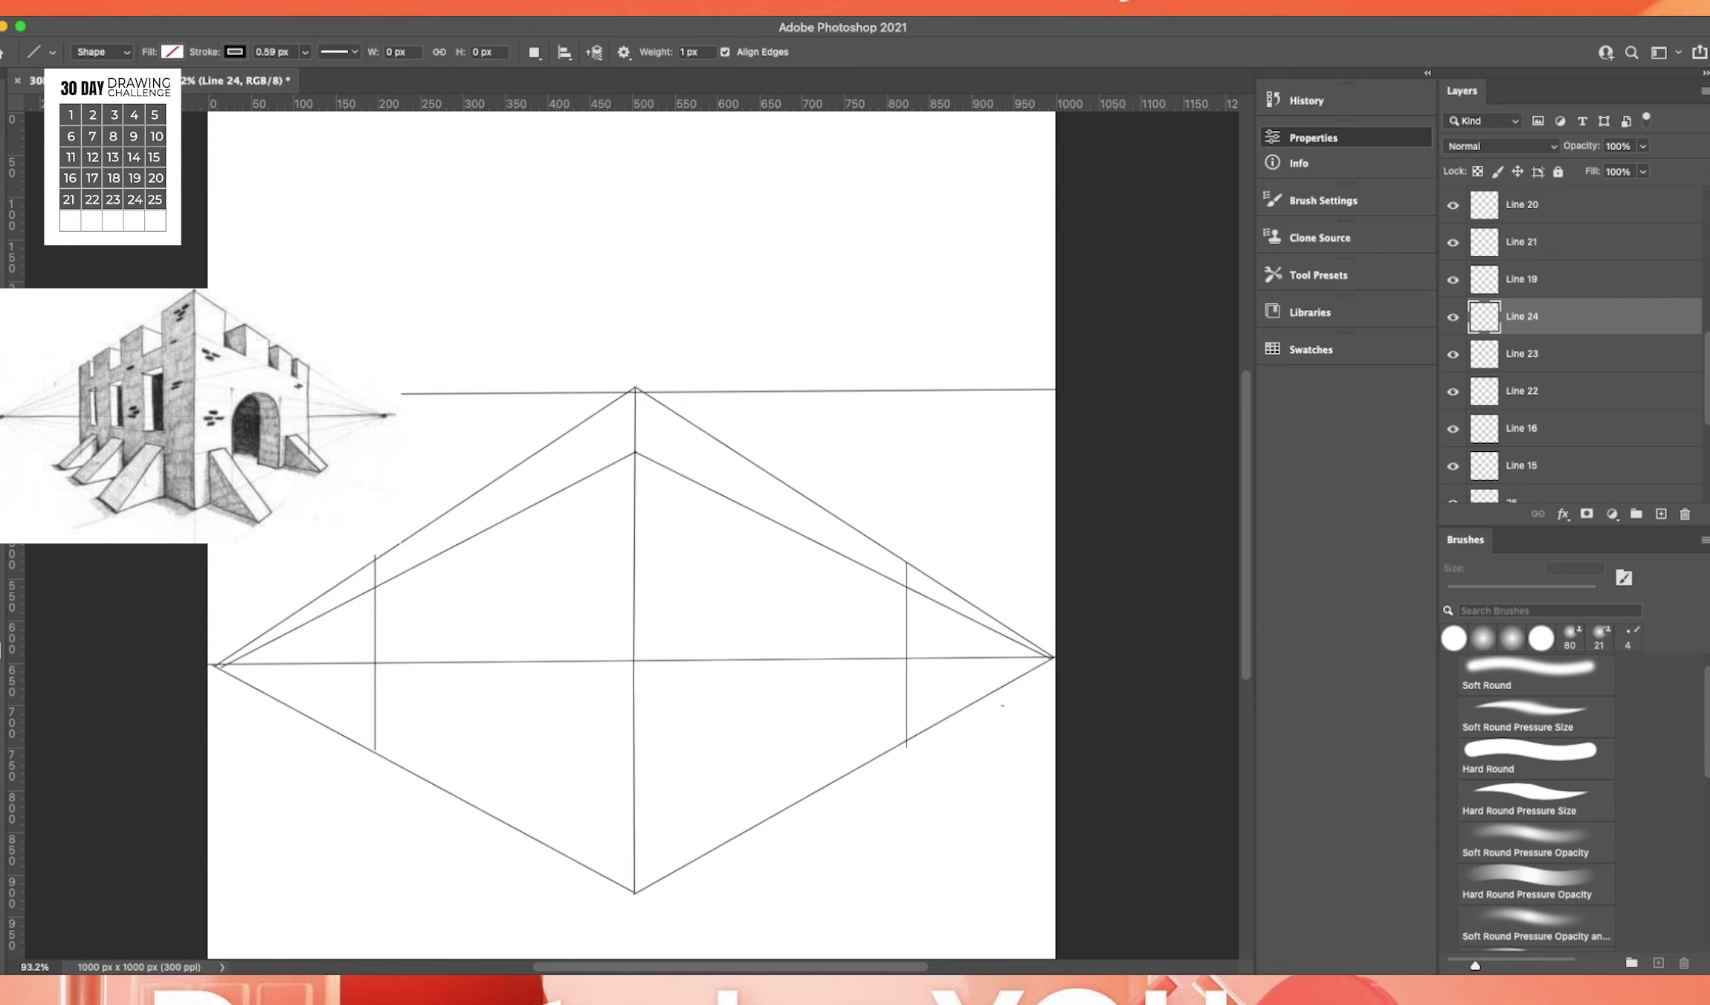
scroll(1569, 342, "down", 5)
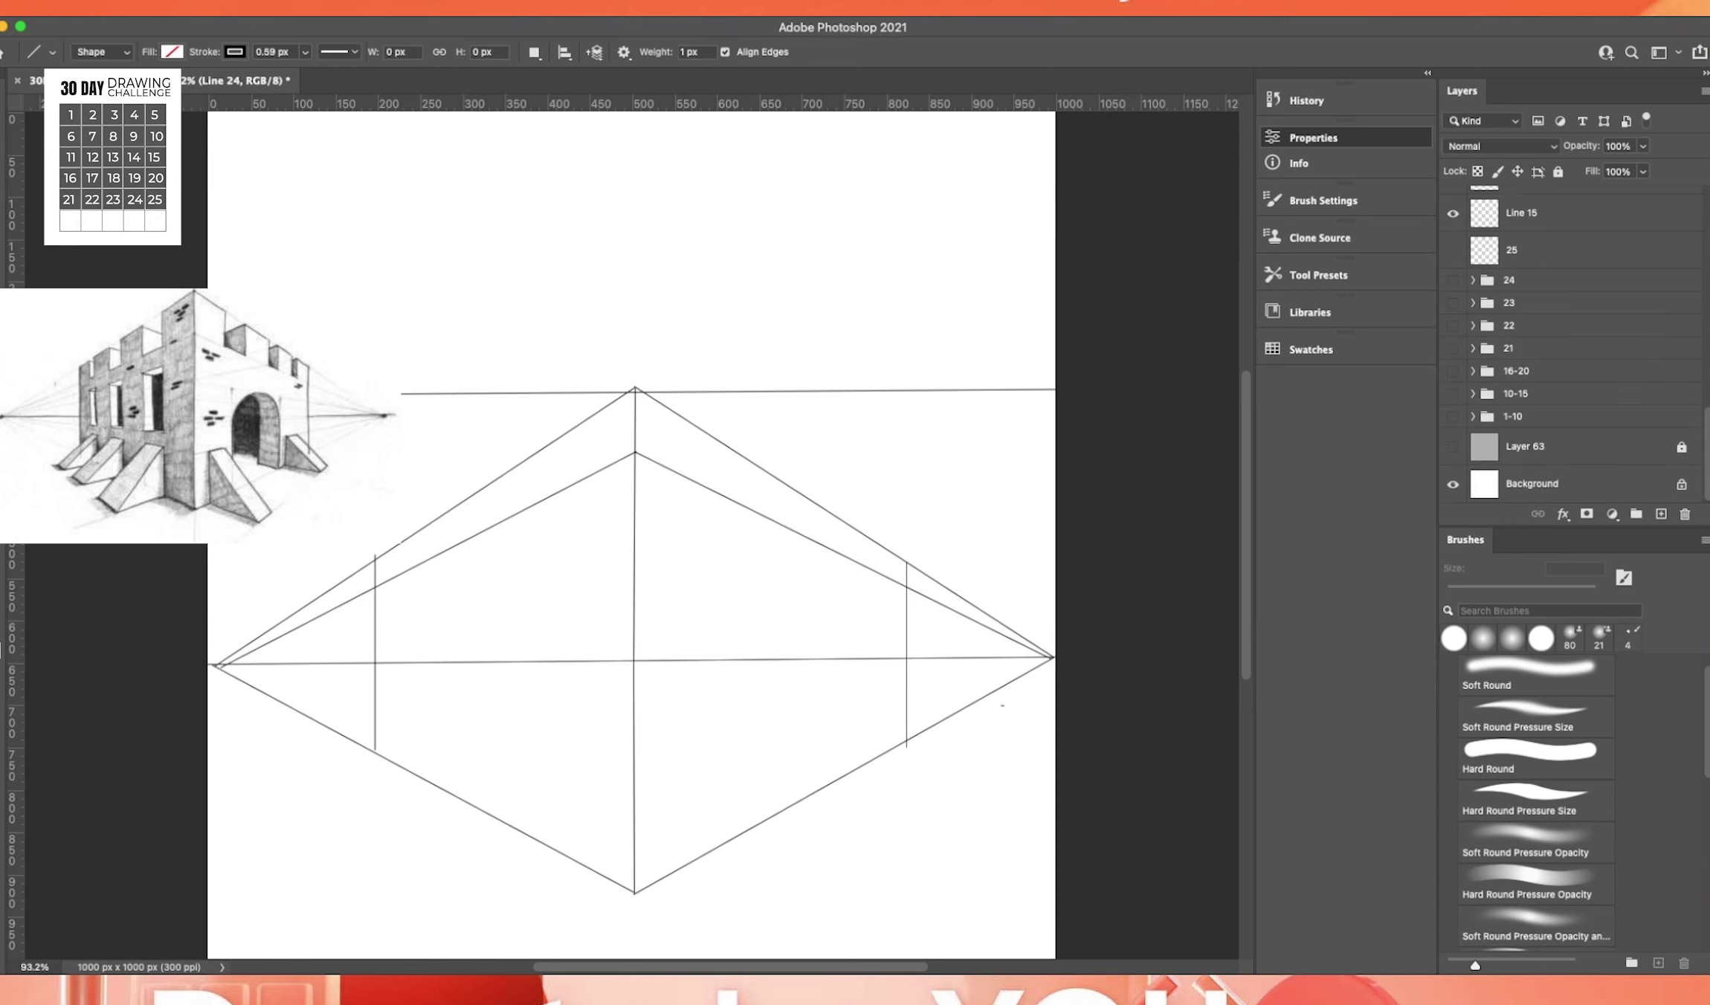
left_click(1522, 213)
scroll(1569, 342, "up", 5)
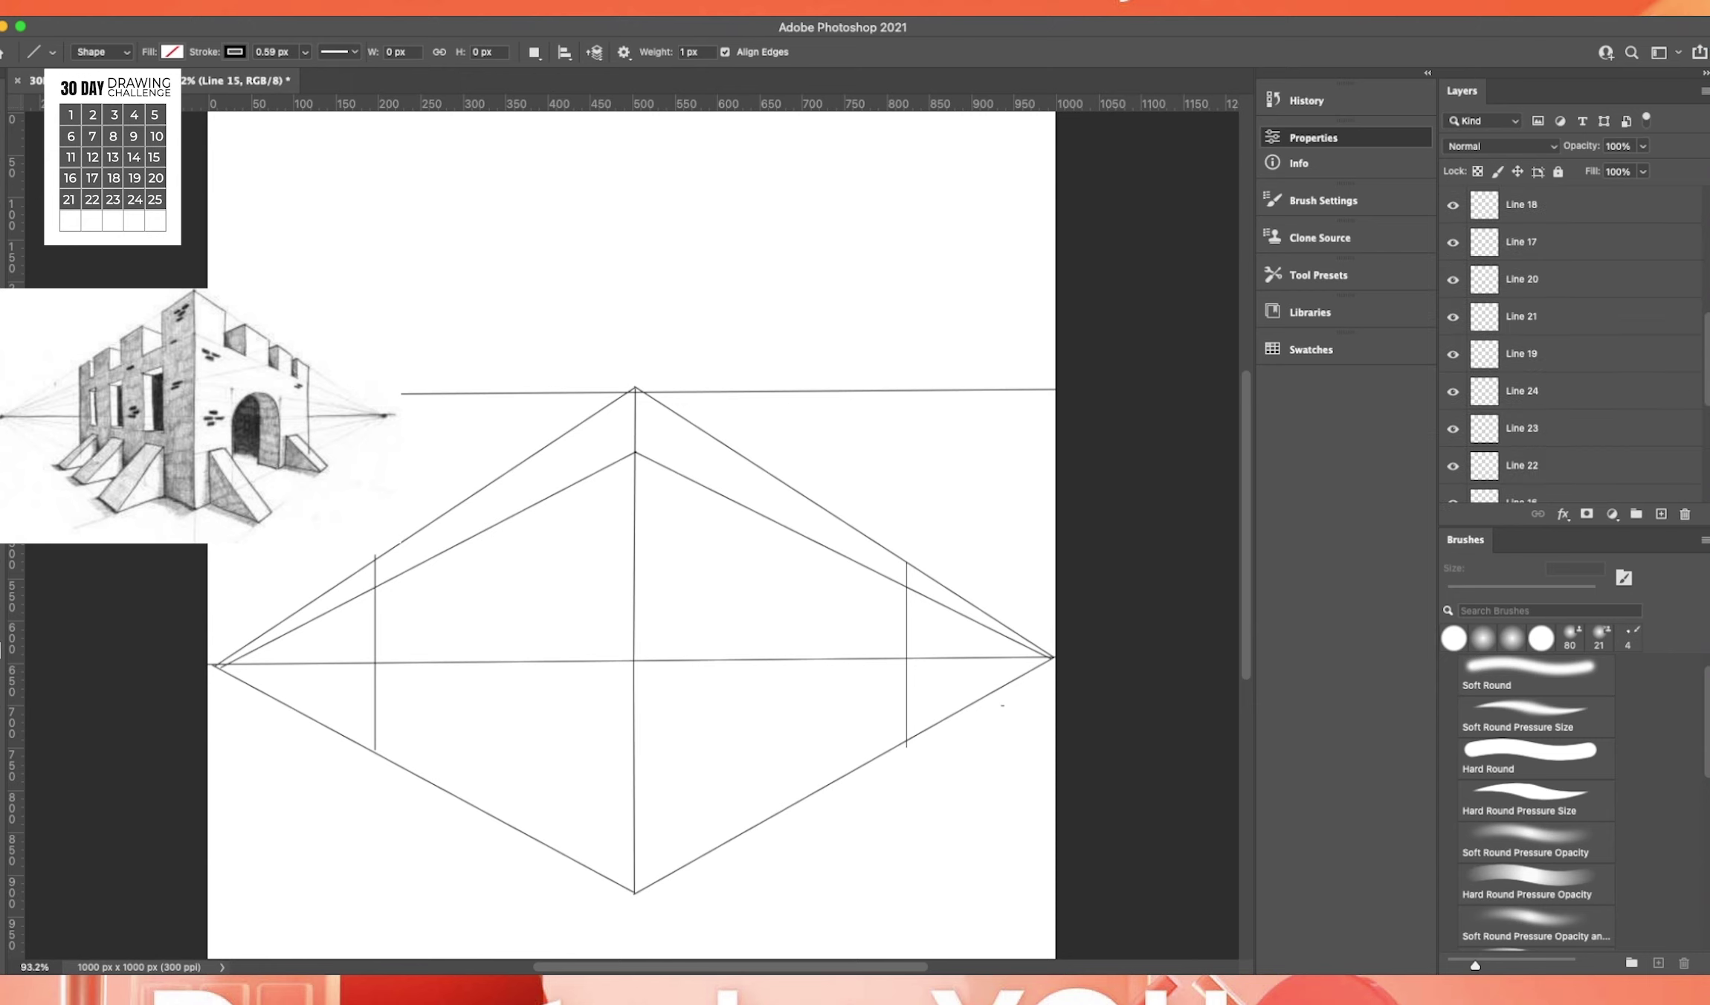
scroll(1569, 342, "down", 4)
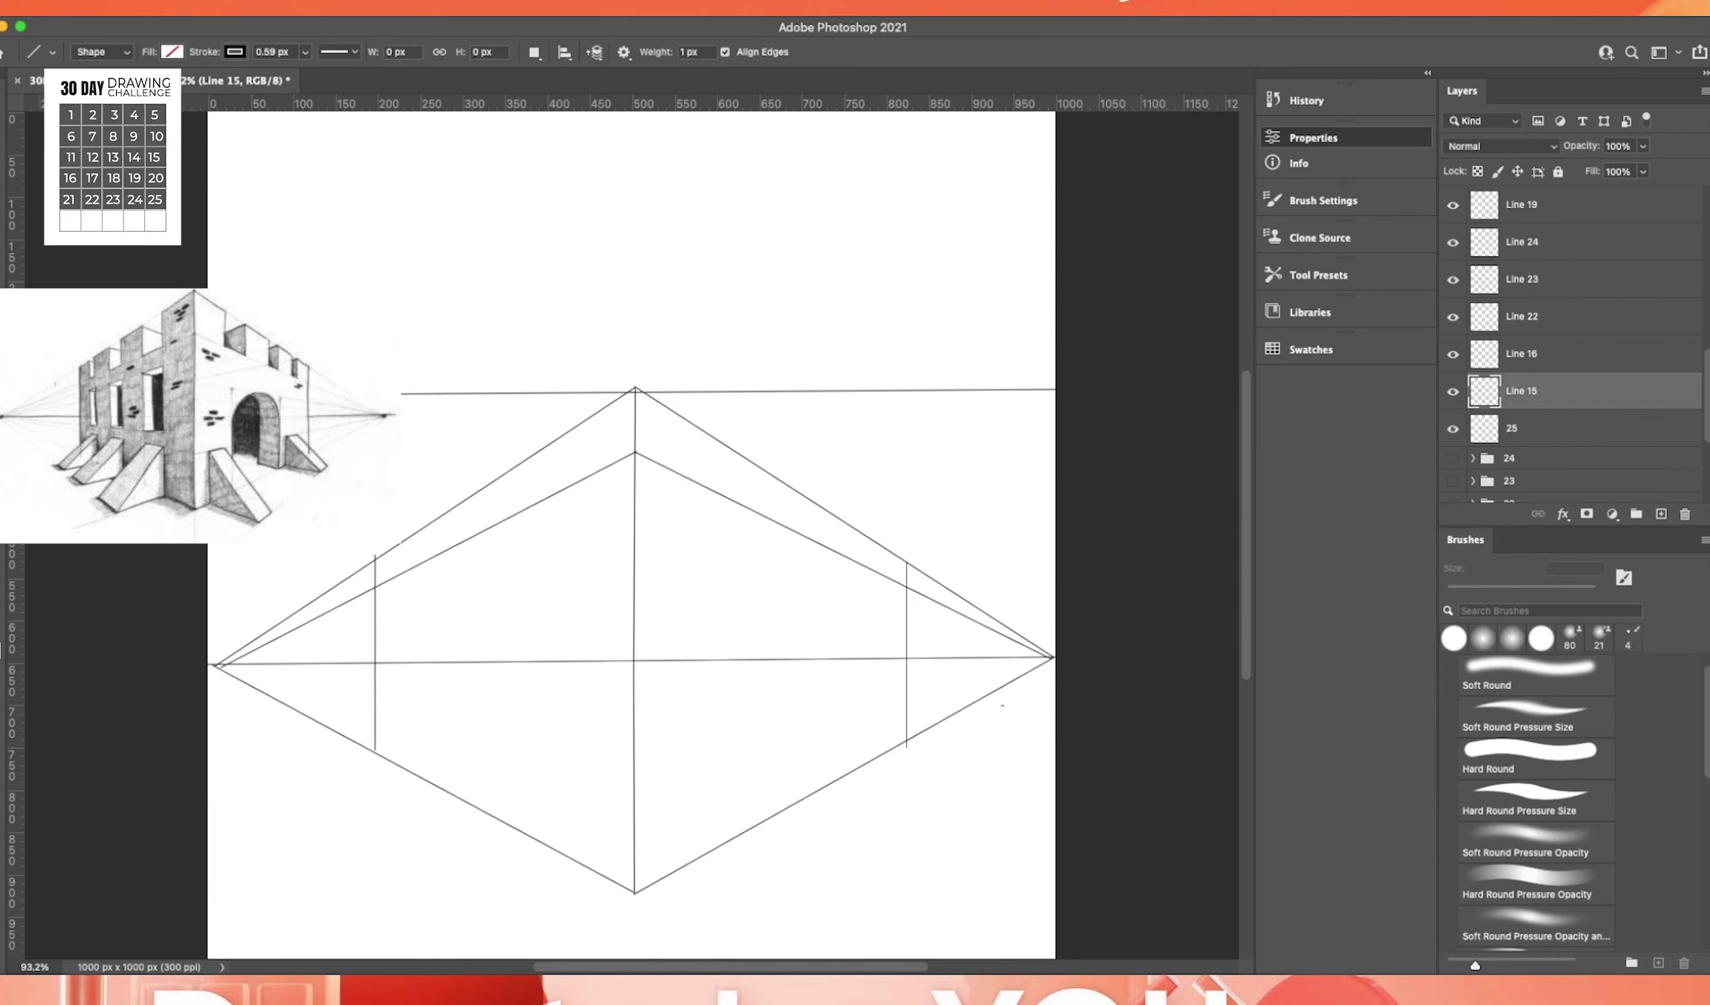
key("super+Tab")
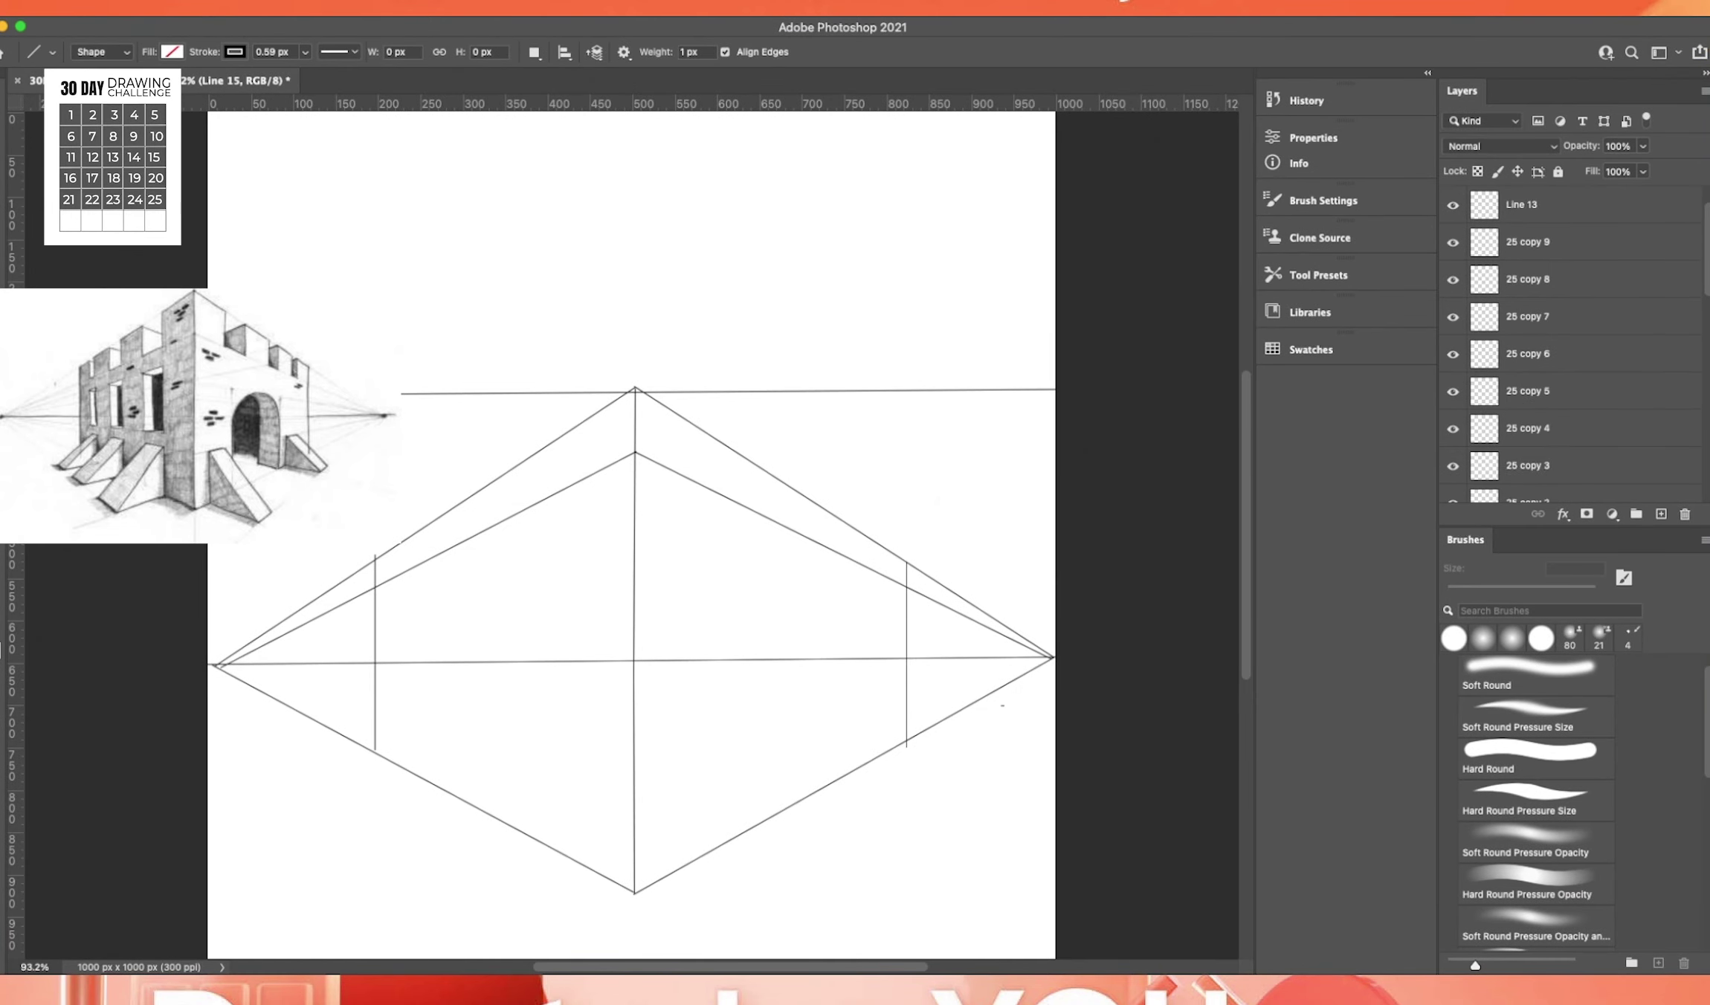
Select the 25 copy layer and set the brush to Hard Round Pressure Size at 1 px.
left_click(1523, 427)
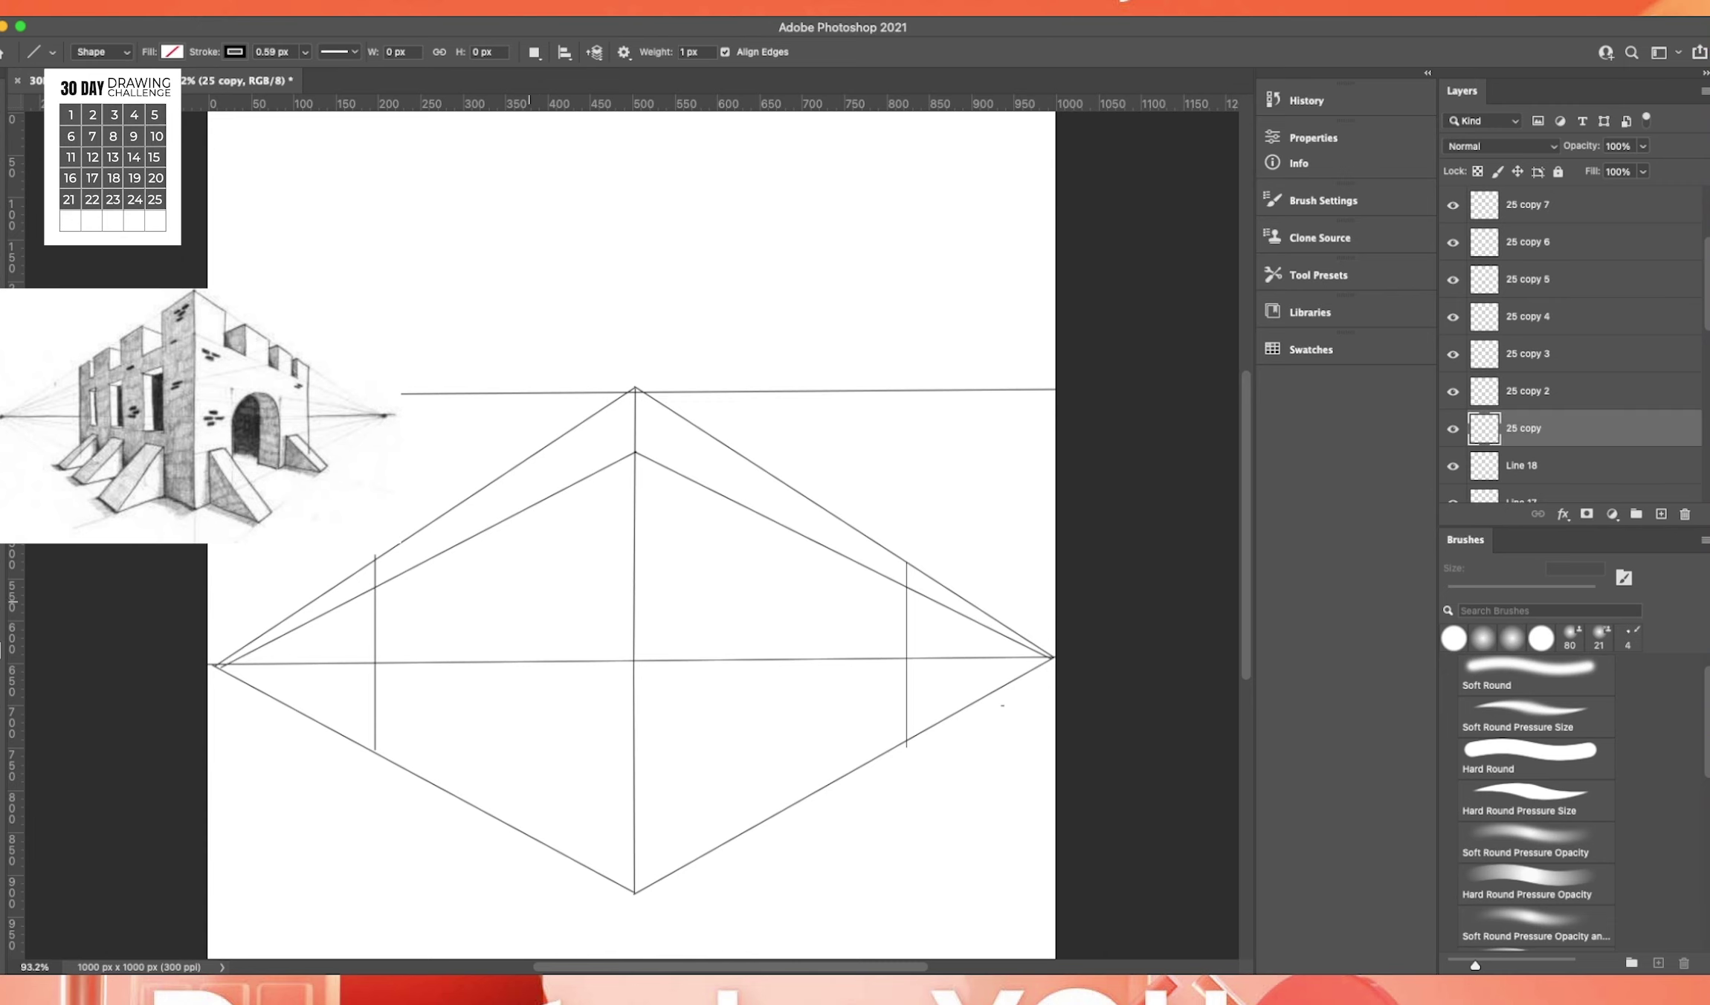
key("b")
left_click_drag(397, 545, 400, 571)
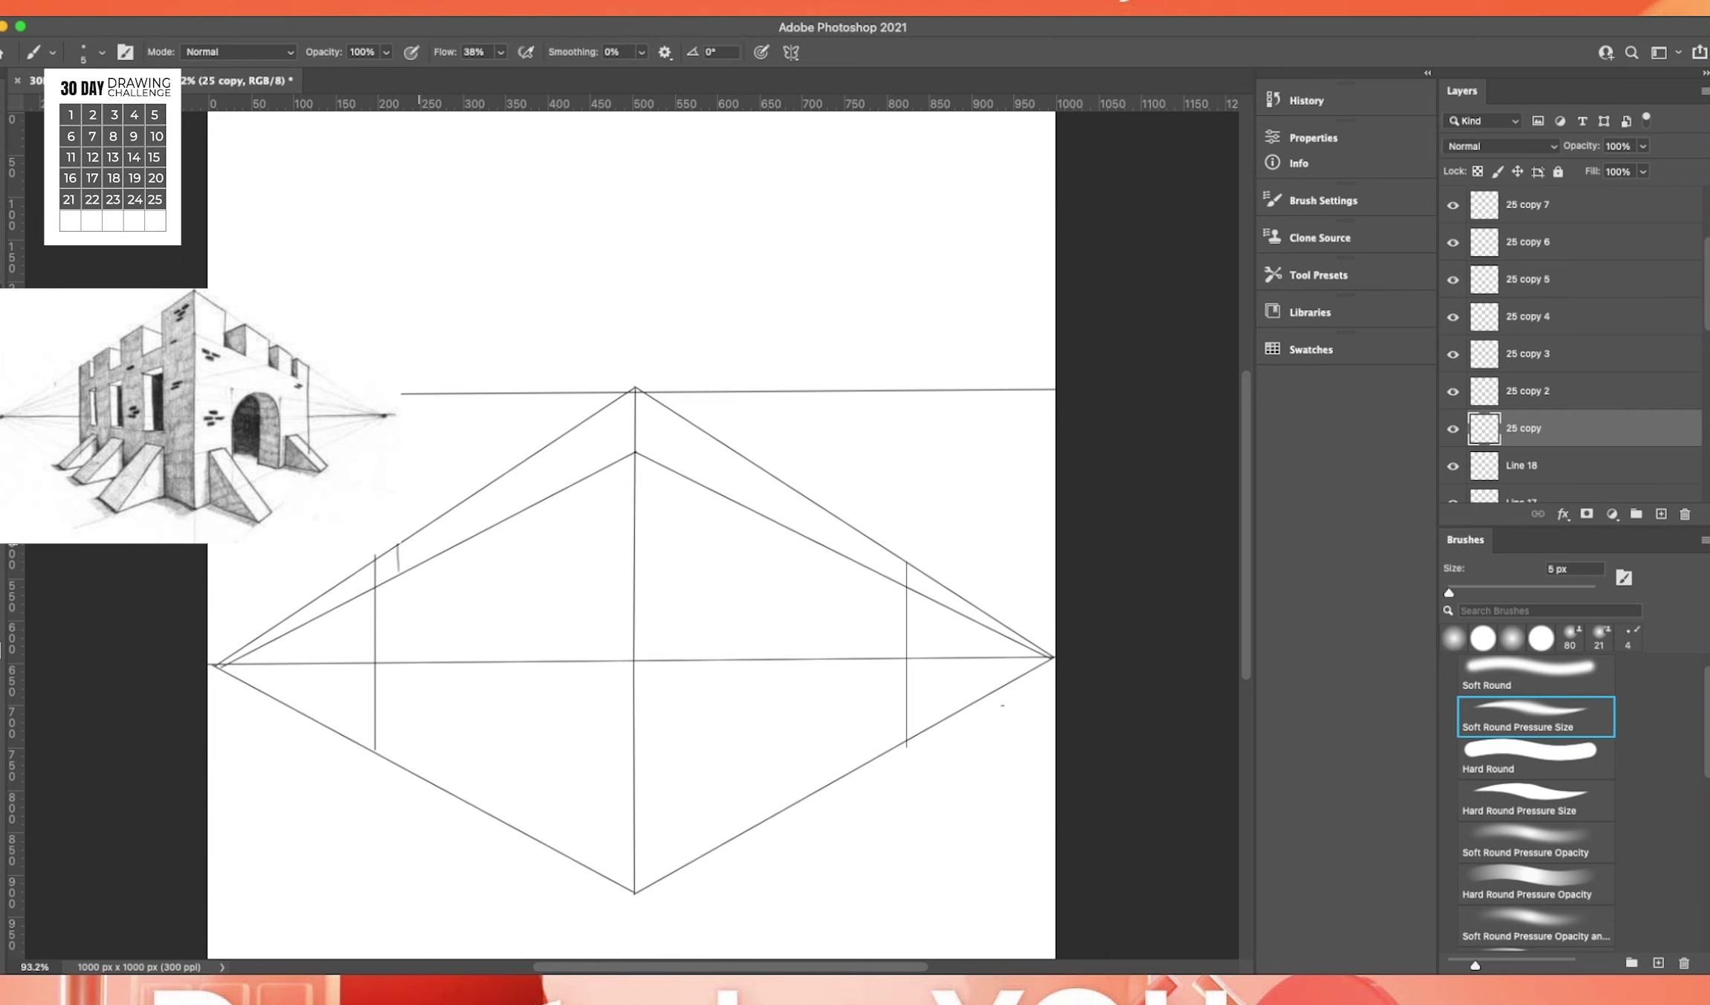
key("ctrl+z")
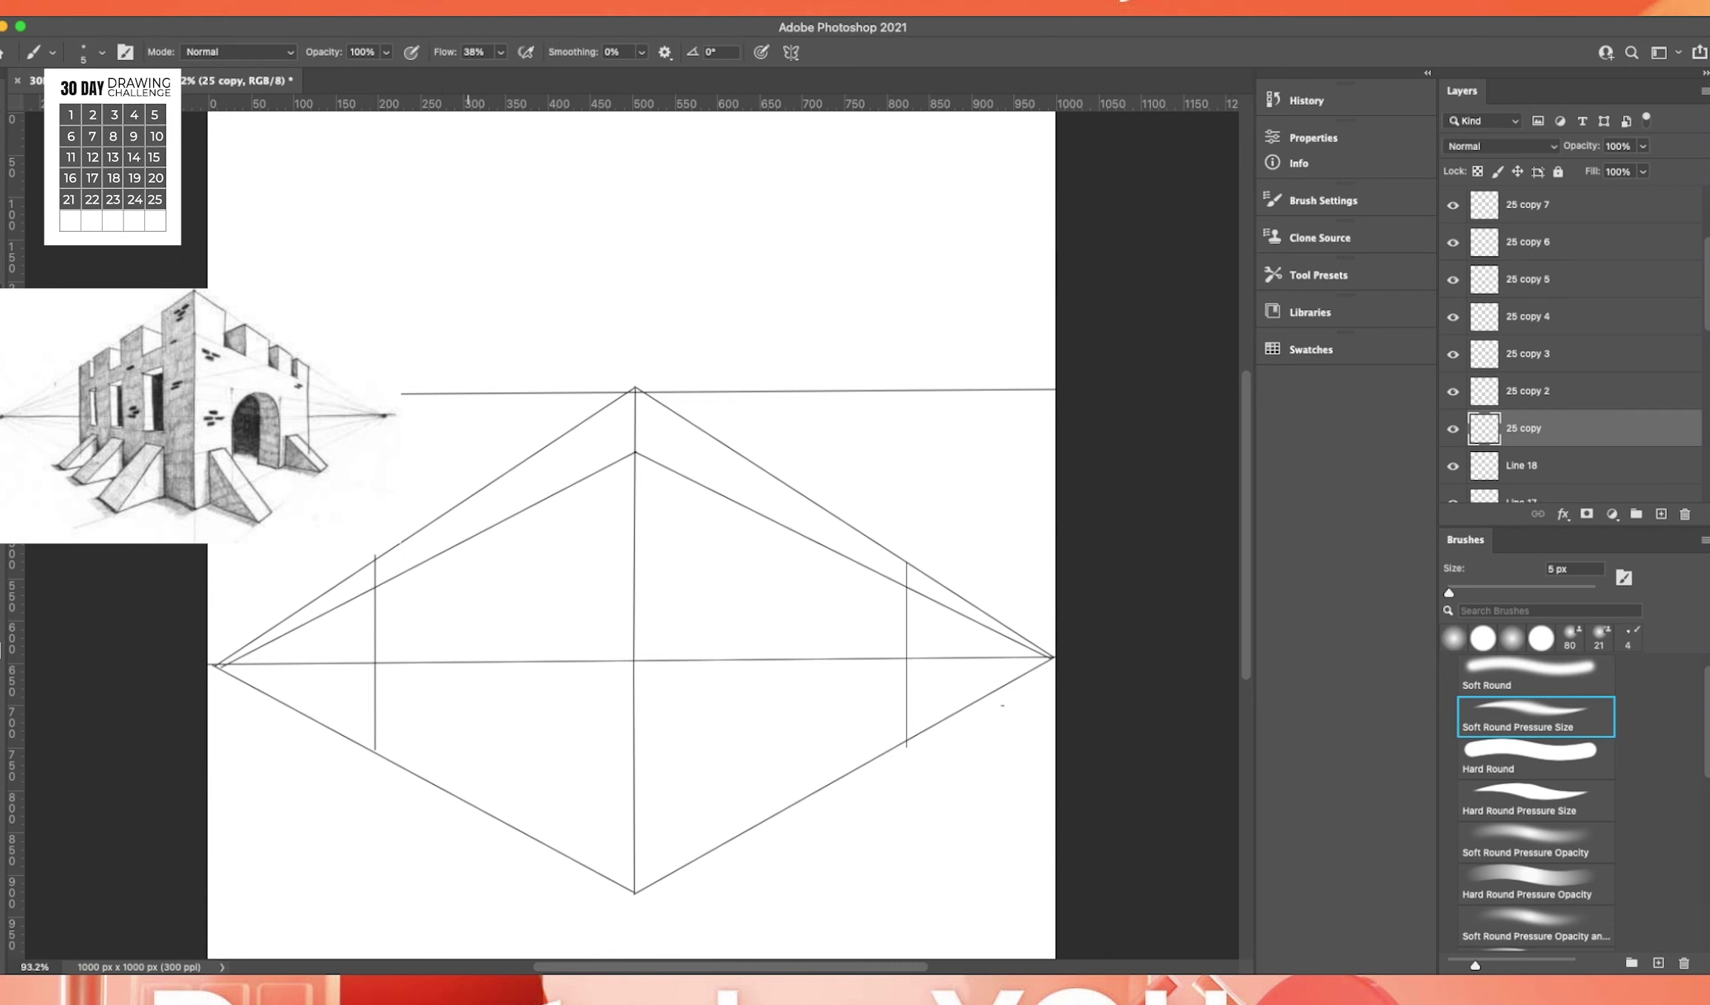
key("bracketleft")
key("bracketleft")
key("bracketleft")
key("bracketleft")
left_click(1535, 800)
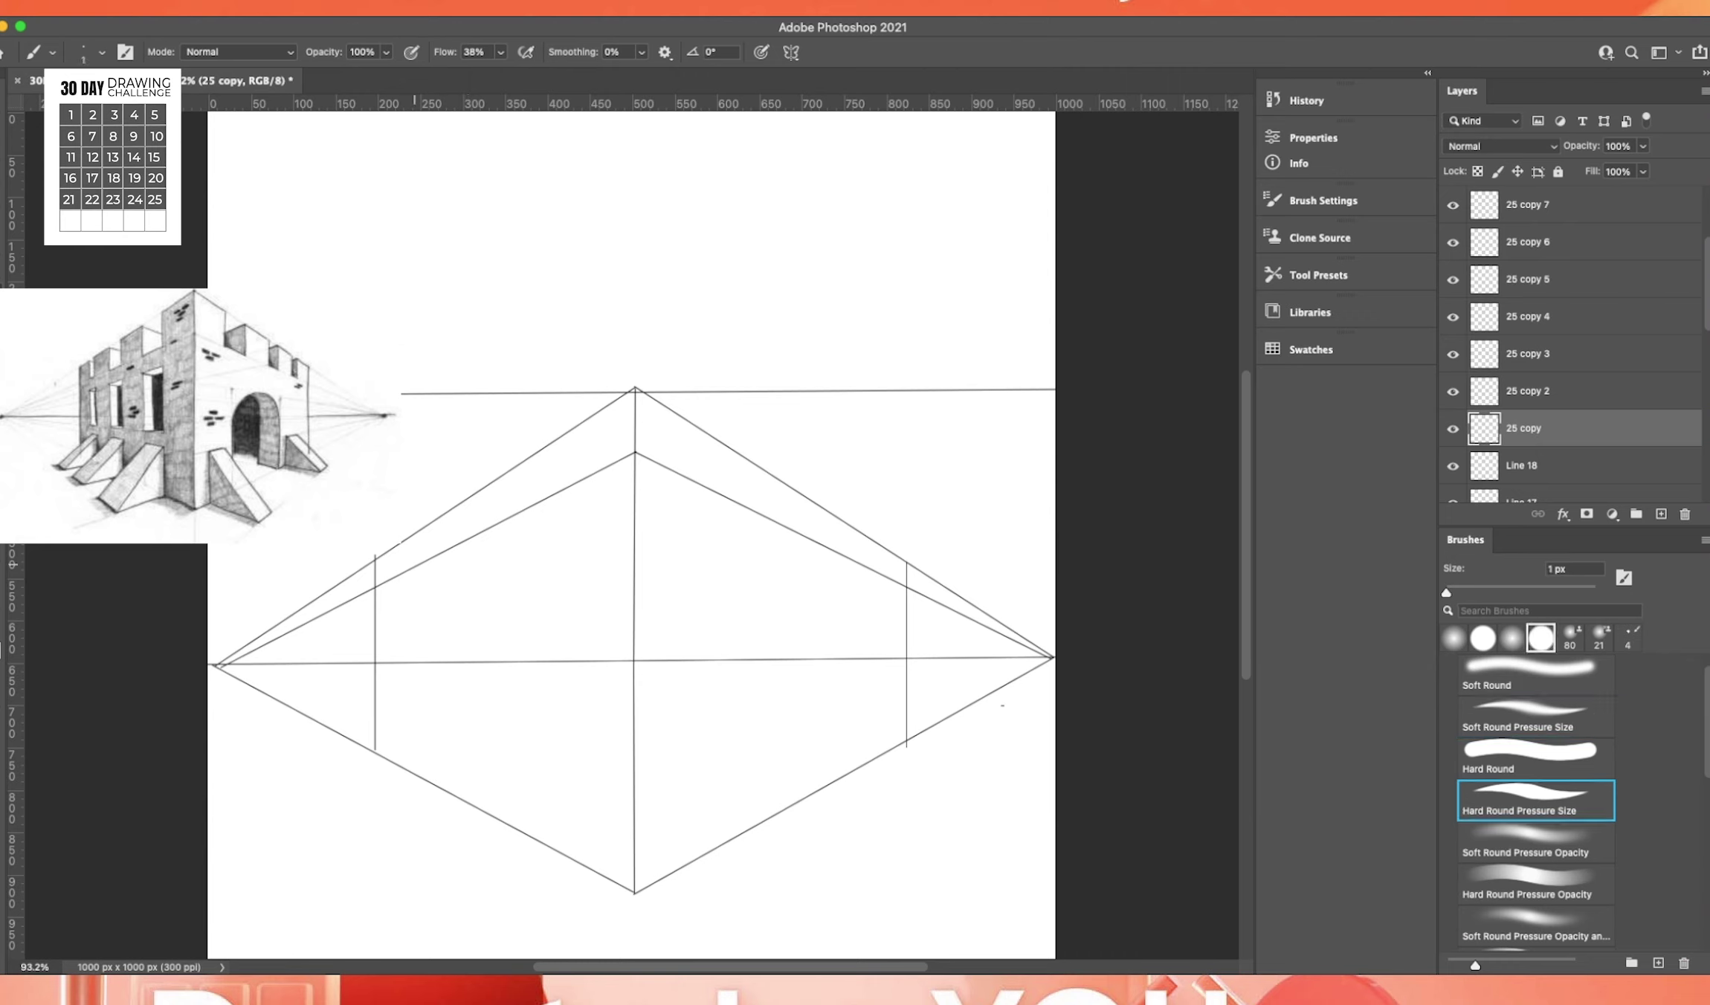
Test a short vertical stroke between the left pair of sloping lines and set the brush flow to 15%.
left_click_drag(402, 534, 406, 569)
key("shift+2")
key("shift+8")
key("i")
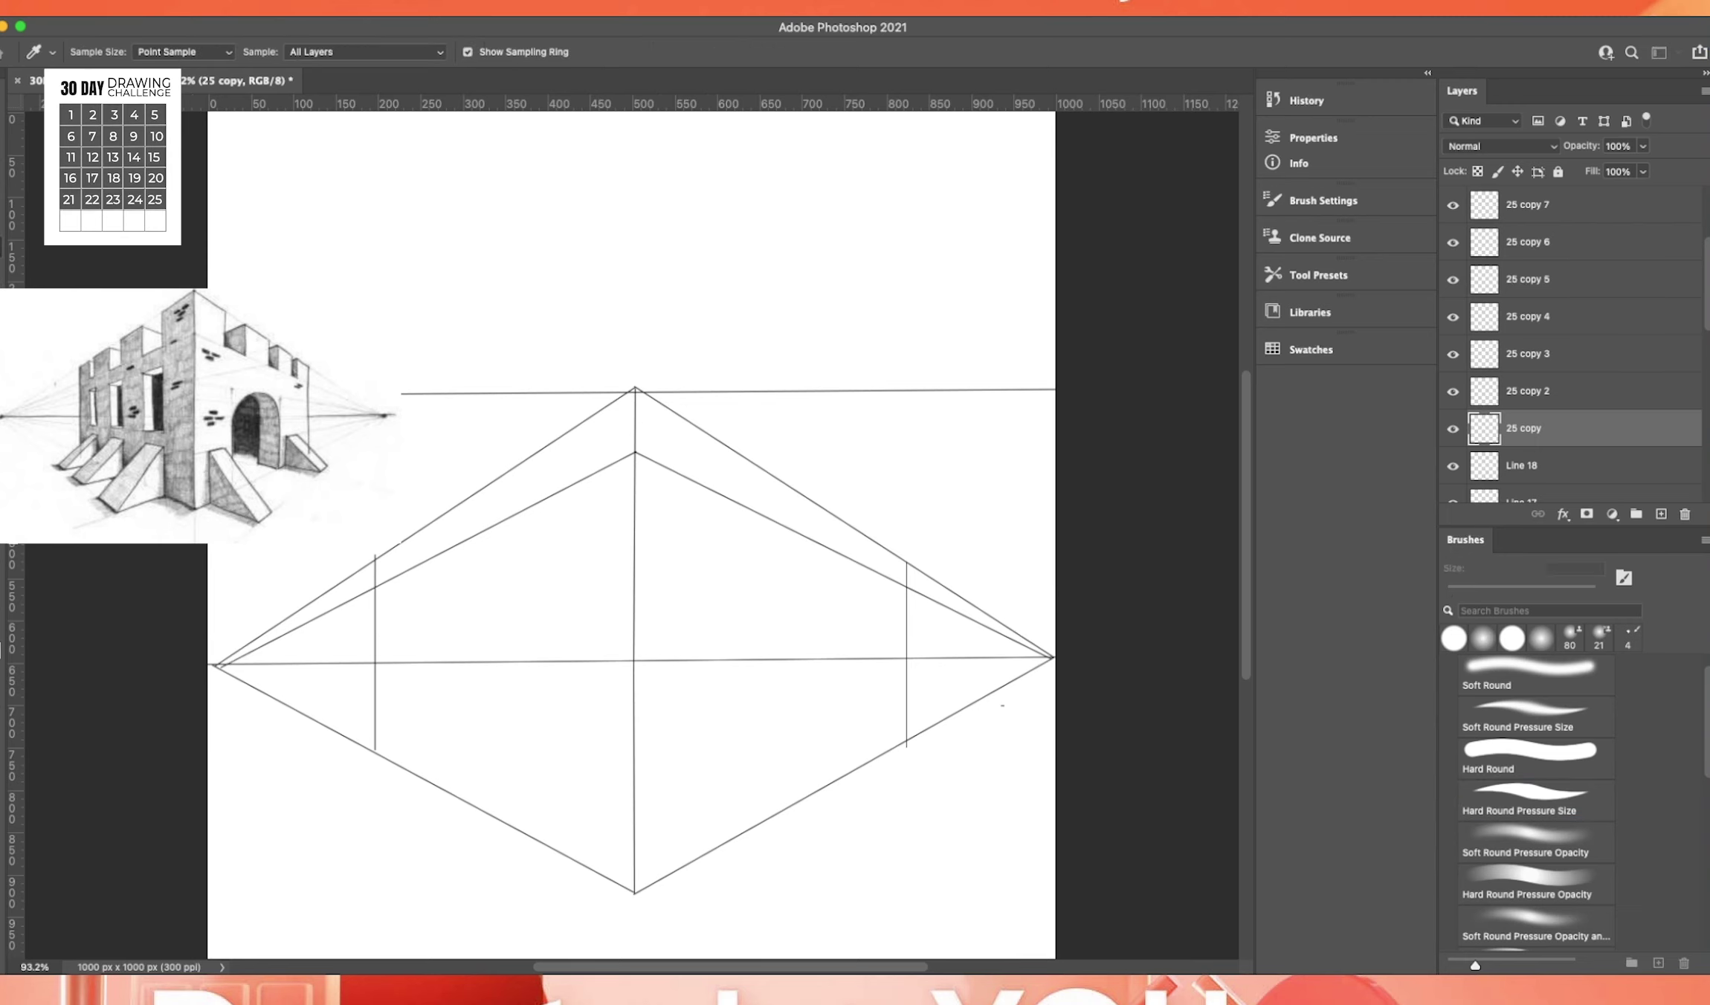
key("b")
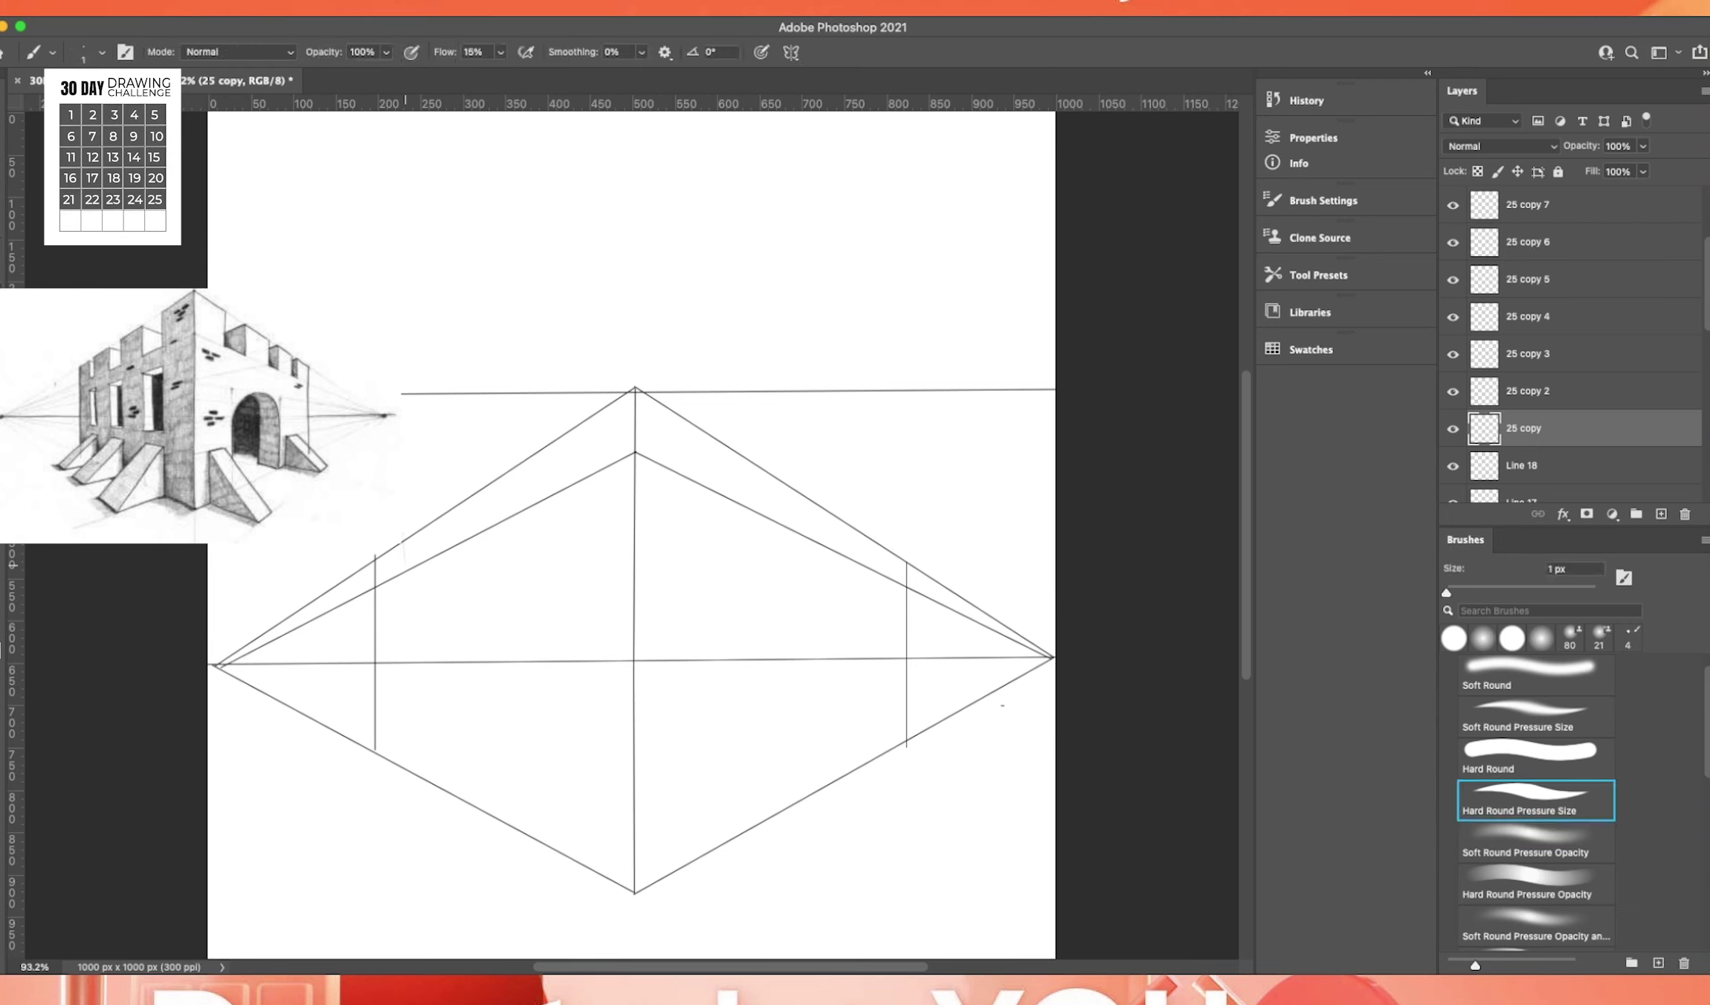
Move the Hard Round Pressure Size preset below Soft Round Pressure Opacity and set the brush size to 3 px.
left_click_drag(1535, 800, 1535, 842)
key("bracketright")
key("bracketright")
key("bracketright")
key("bracketright")
key("bracketright")
key("bracketright")
key("bracketleft")
key("bracketleft")
Try sketching short vertical battlement marks between the left pair of sloping lines, and undo them.
left_click_drag(444, 516, 443, 558)
left_click_drag(483, 487, 481, 532)
left_click_drag(537, 444, 545, 500)
key("ctrl+z")
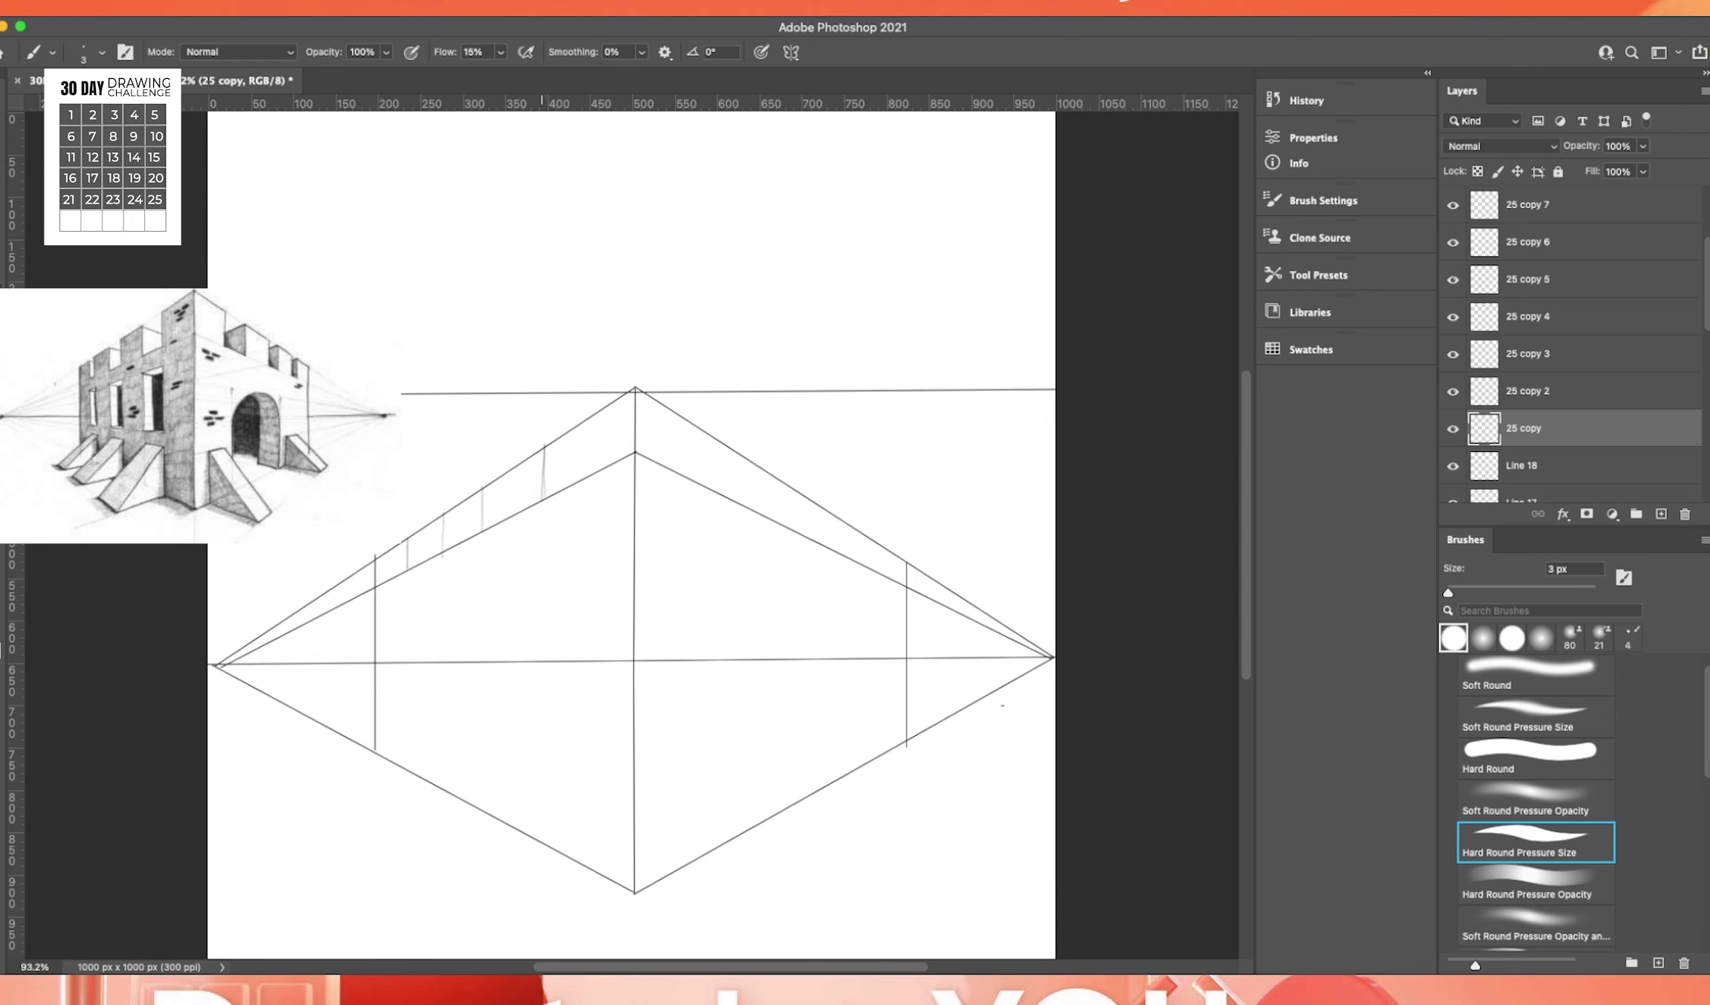
key("ctrl+z")
key("ctrl+z")
key("ctrl+z")
key("ctrl+z")
Sketch five short vertical battlement marks between the sloping lines on each side, spaced closer toward the vanishing points.
left_click_drag(577, 429, 576, 485)
mouse_move(685, 421)
left_mouse_down()
mouse_move(696, 485)
mouse_move(875, 569)
left_mouse_up()
key("super+z")
key("super+z")
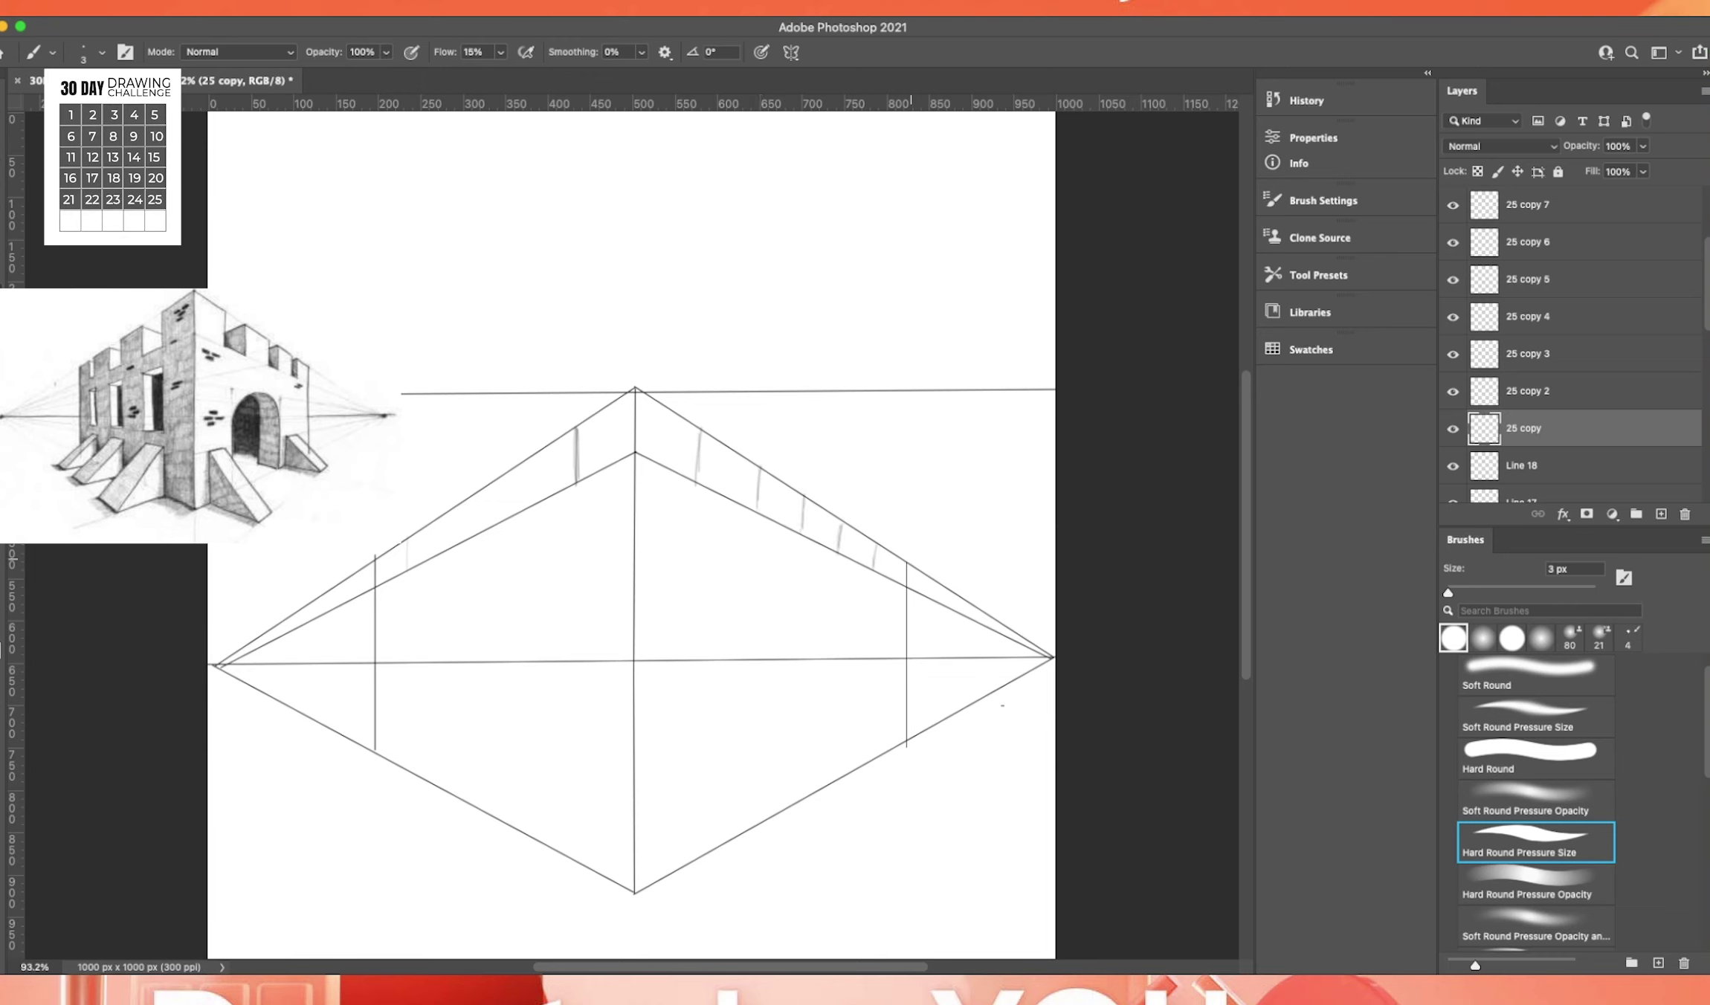
mouse_move(518, 464)
left_mouse_down()
mouse_move(516, 511)
mouse_move(397, 576)
left_mouse_up()
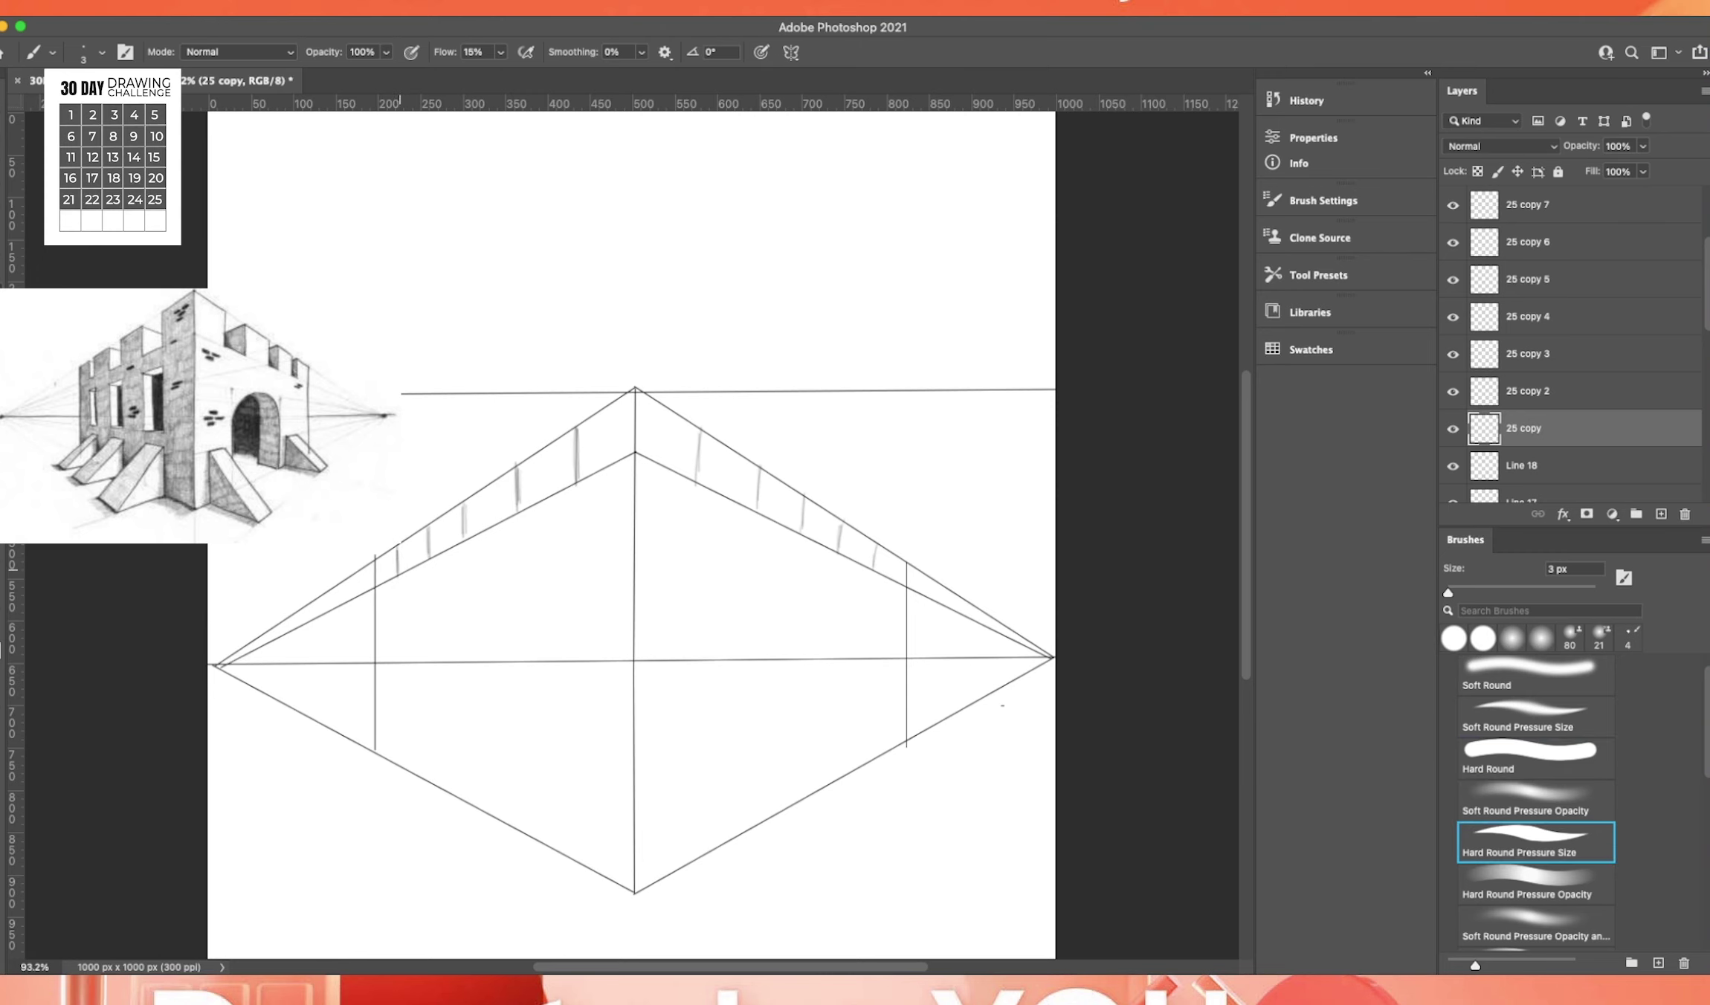
Erase the left side's second battlement mark from the centre and redraw it slightly closer to the left vanishing point.
key("e")
left_click_drag(518, 483, 507, 519)
key("b")
left_click_drag(462, 506, 459, 541)
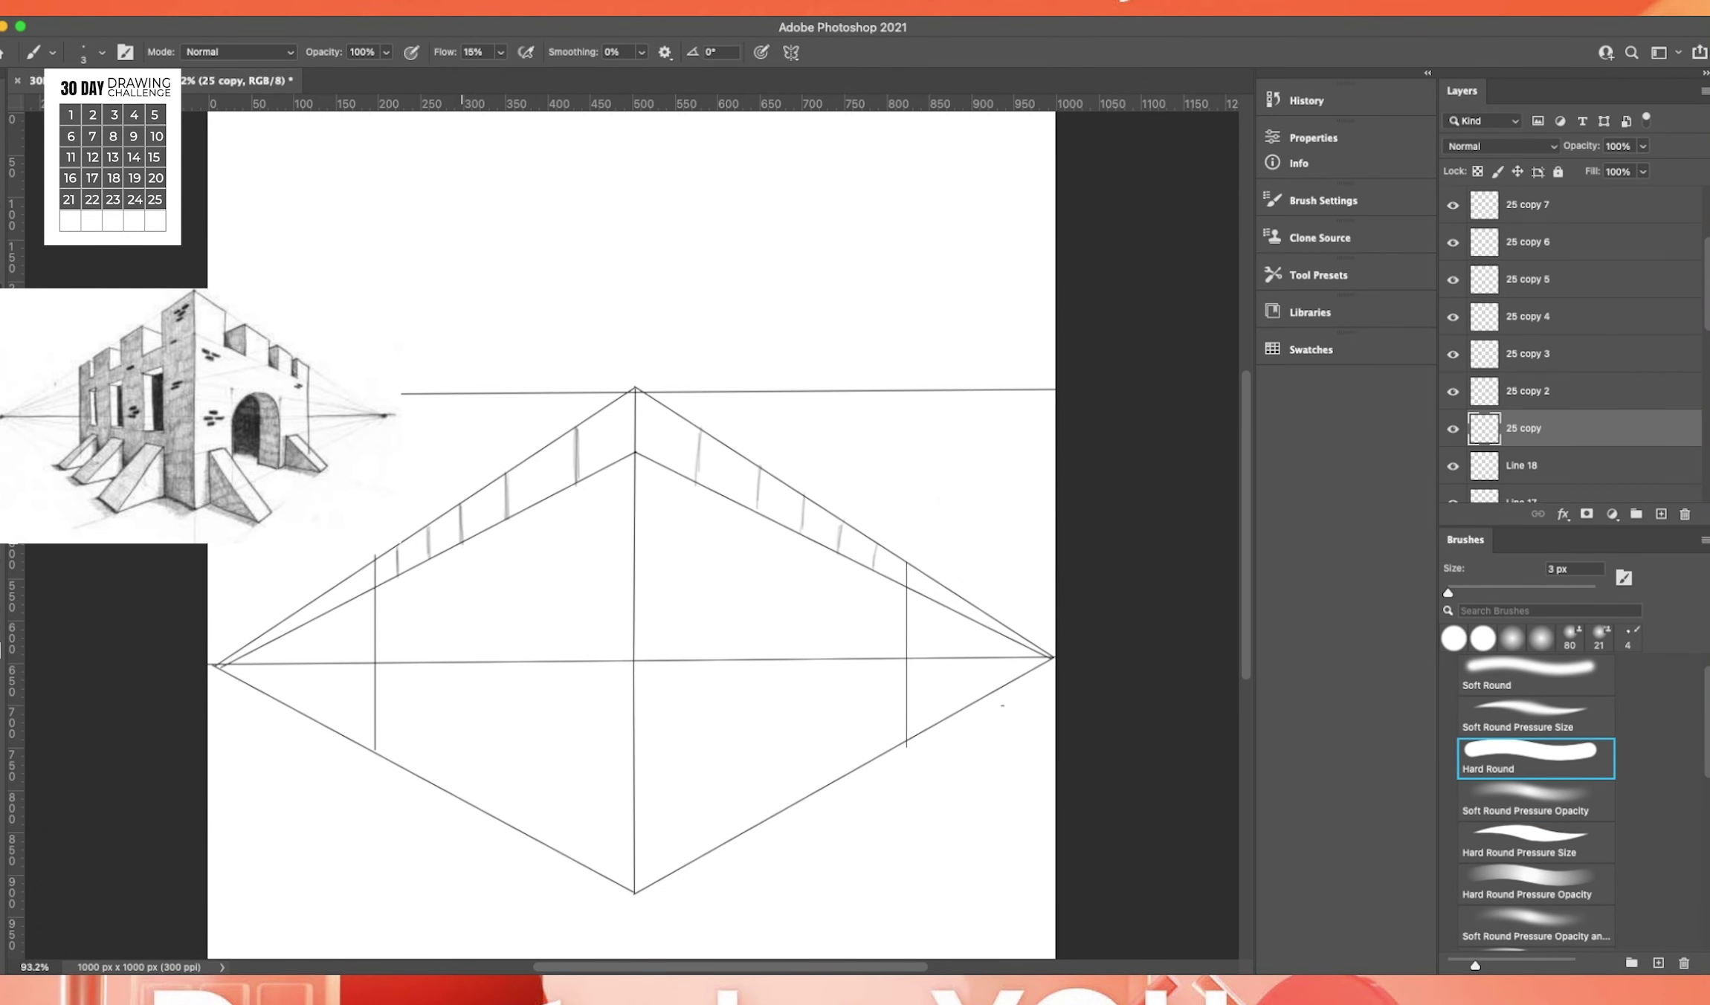
key("super+z")
Darken the five battlement marks on the right side and erase their overshoot below the lower sloping line.
mouse_move(698, 429)
left_mouse_down()
mouse_move(696, 482)
mouse_move(874, 578)
left_mouse_up()
key("super+z")
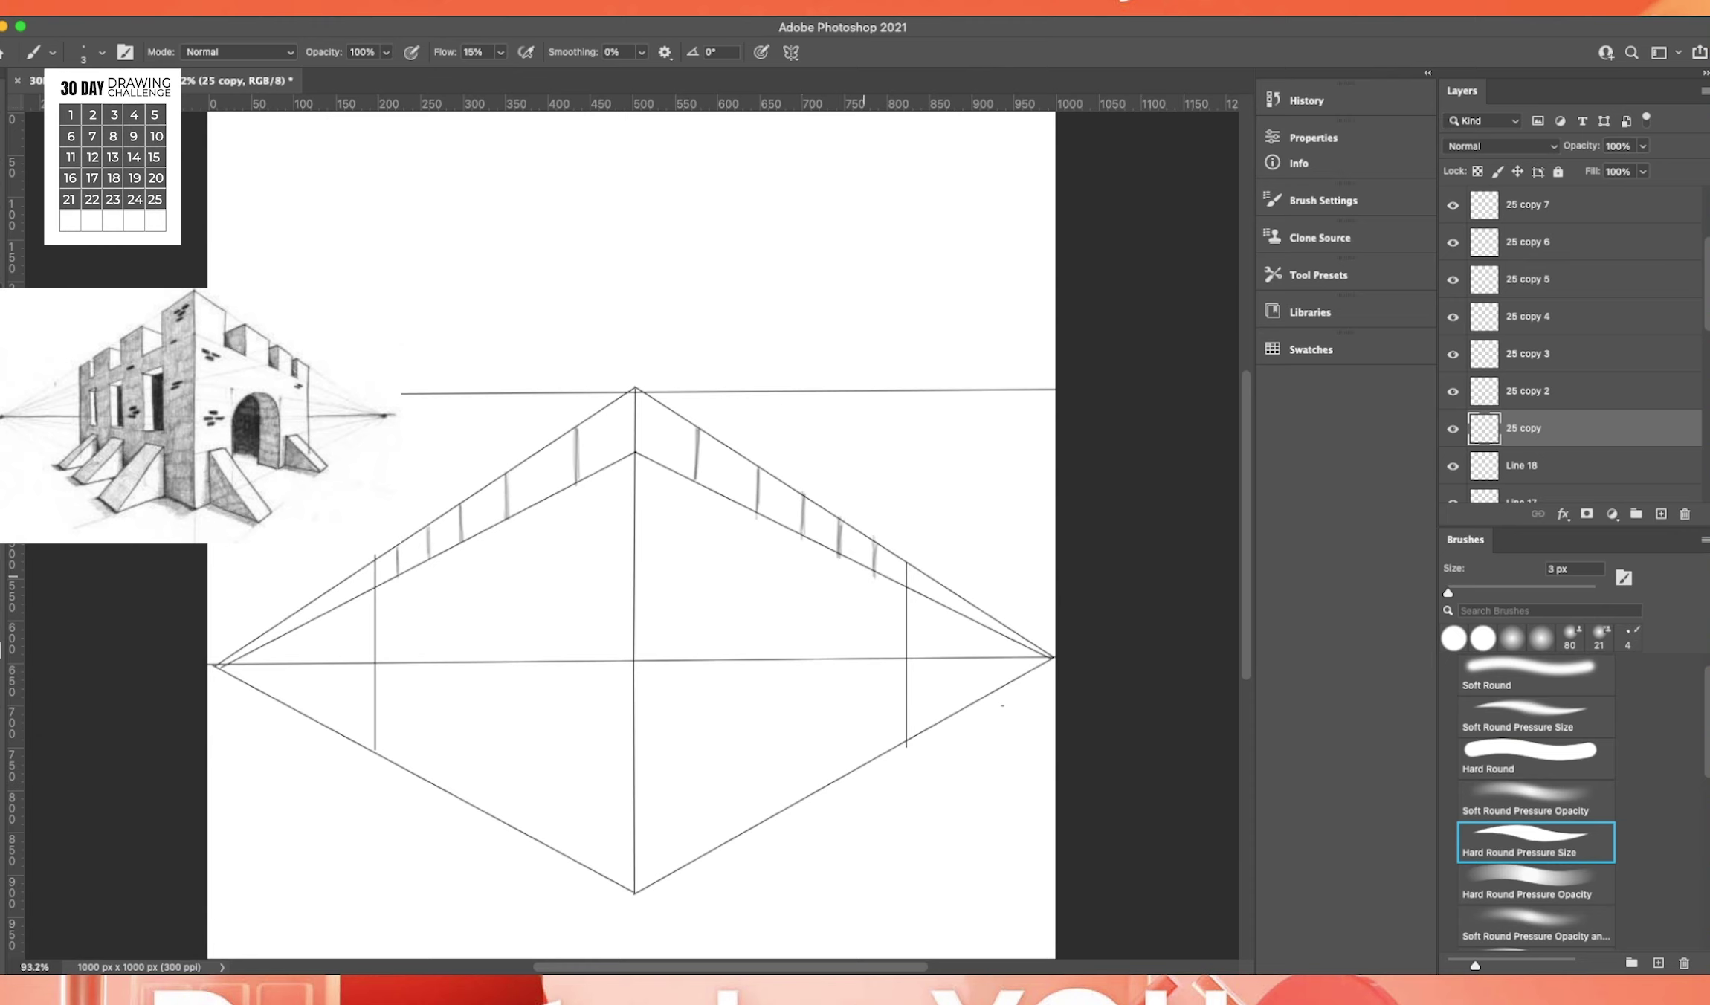
left_click(1536, 758)
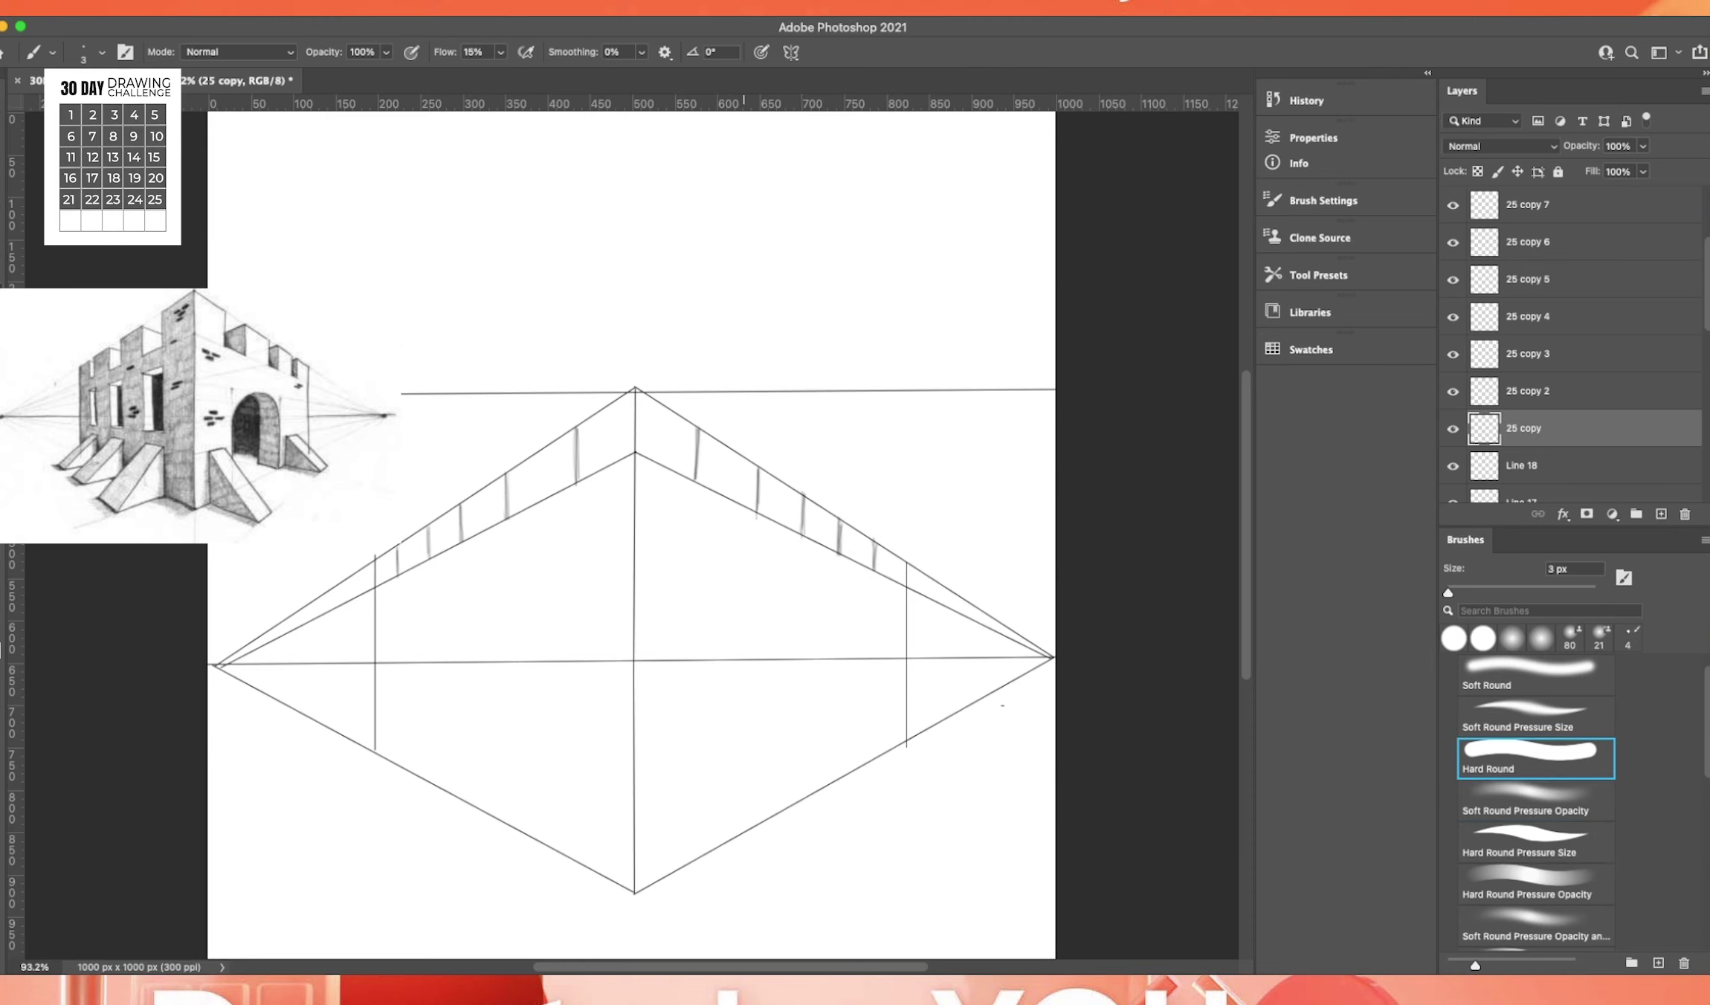
left_click(1535, 843)
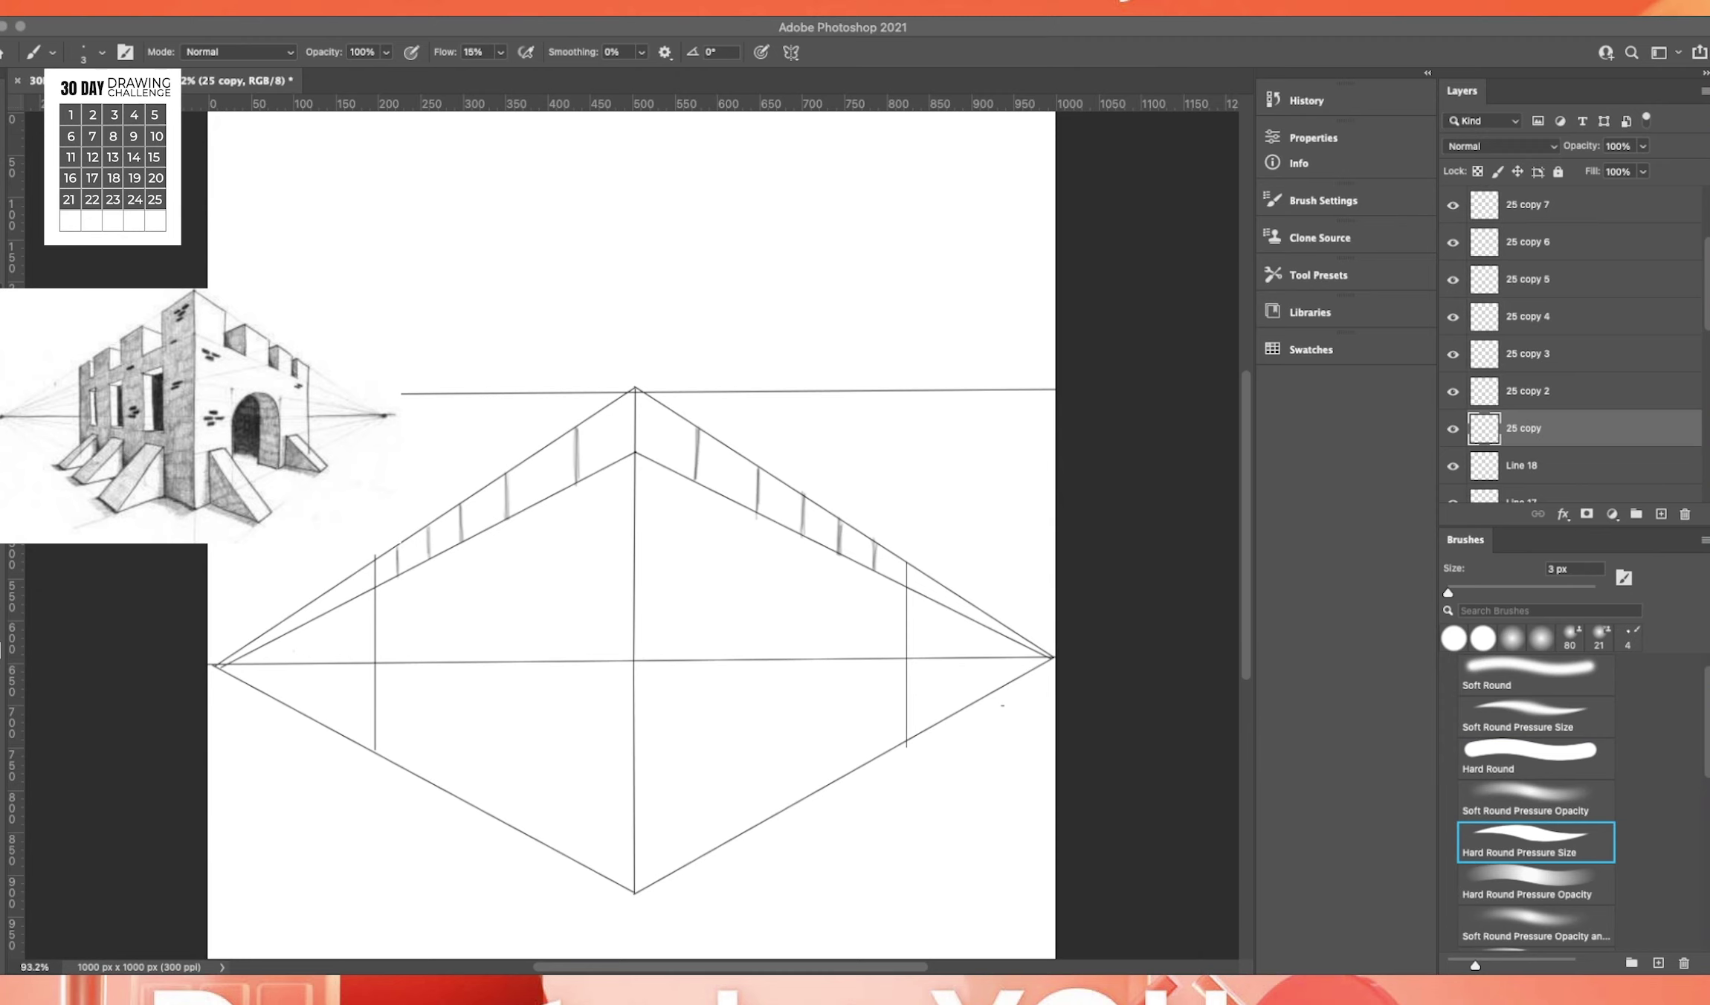
Sketch a faint arched doorway outline on the right wall, with two vertical sides and a rounded top.
left_click(294, 651)
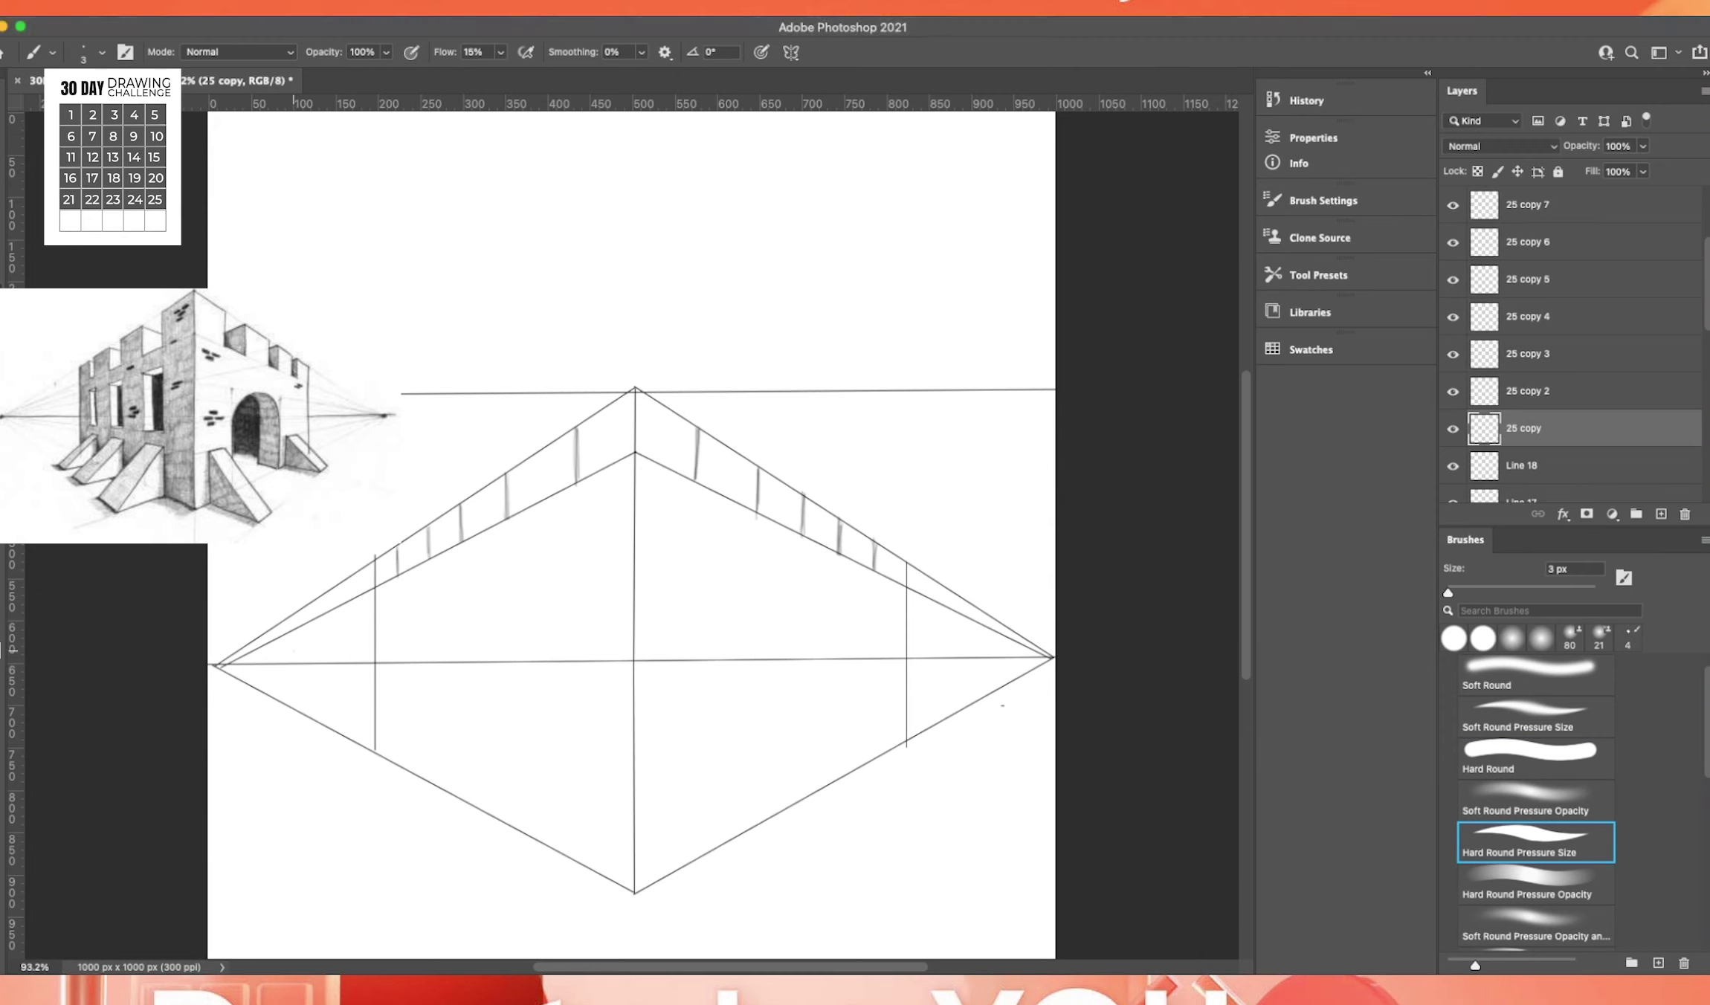
key("comma")
key("comma")
key("period")
key("period")
left_click_drag(723, 842, 839, 788)
key("super+z")
mouse_move(717, 844)
left_mouse_down()
mouse_move(841, 787)
mouse_move(734, 666)
left_mouse_up()
key("ctrl+z")
key("super+Tab")
key("super+Tab")
key("super+z")
left_click_drag(733, 724, 726, 833)
key("super+z")
mouse_move(745, 684)
left_mouse_down()
mouse_move(730, 834)
mouse_move(727, 683)
left_mouse_up()
key("super+z")
key("ctrl+z")
key("super+z")
left_click_drag(839, 643, 840, 791)
key("super+z")
key("super+z")
left_click_drag(840, 647, 835, 784)
Set the brush flow to 100% and trace the doorway's two vertical sides in darker strokes on layer 25 copy 2.
key("alt+bracketright")
mouse_move(730, 840)
left_mouse_down()
mouse_move(729, 687)
mouse_move(824, 617)
mouse_move(837, 649)
left_mouse_up()
key("ctrl+z")
key("ctrl+z")
key("shift+0")
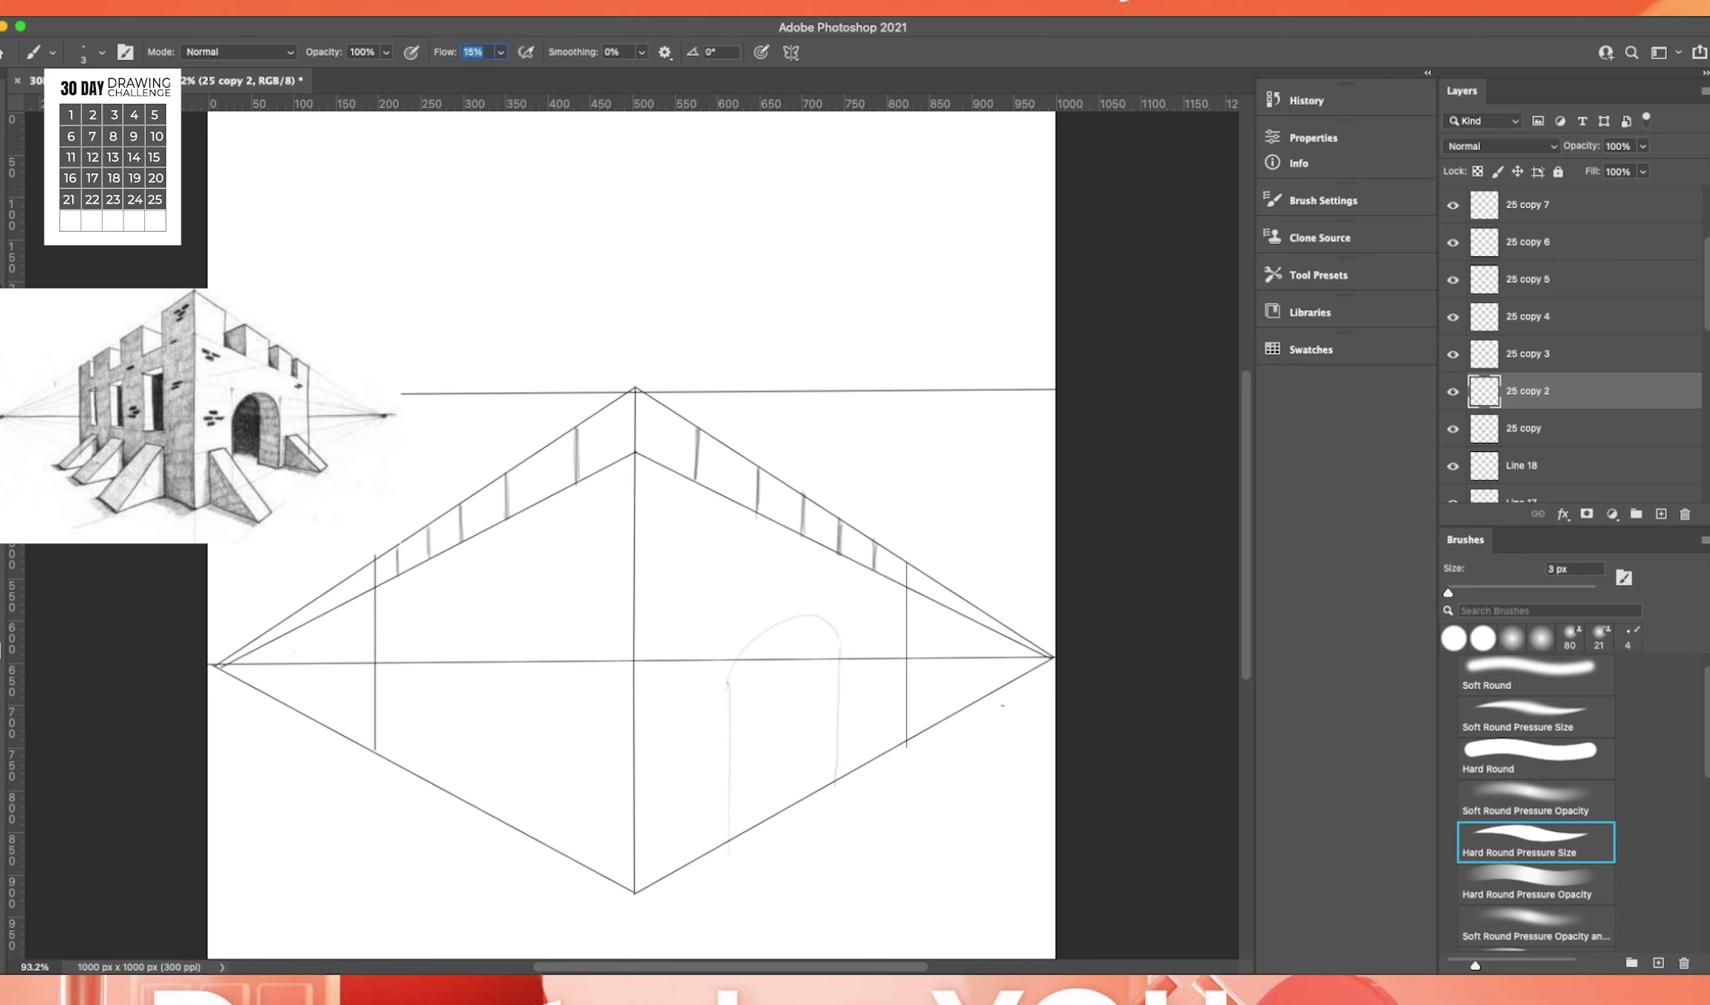
left_click_drag(728, 767, 727, 838)
mouse_move(731, 669)
left_mouse_down()
mouse_move(773, 631)
mouse_move(826, 629)
mouse_move(835, 786)
left_mouse_up()
left_click_drag(732, 671, 809, 624)
key("super+z")
Darken the doorway's rounded top and draw an inner arch and floor edge to show the wall's thickness.
key("e")
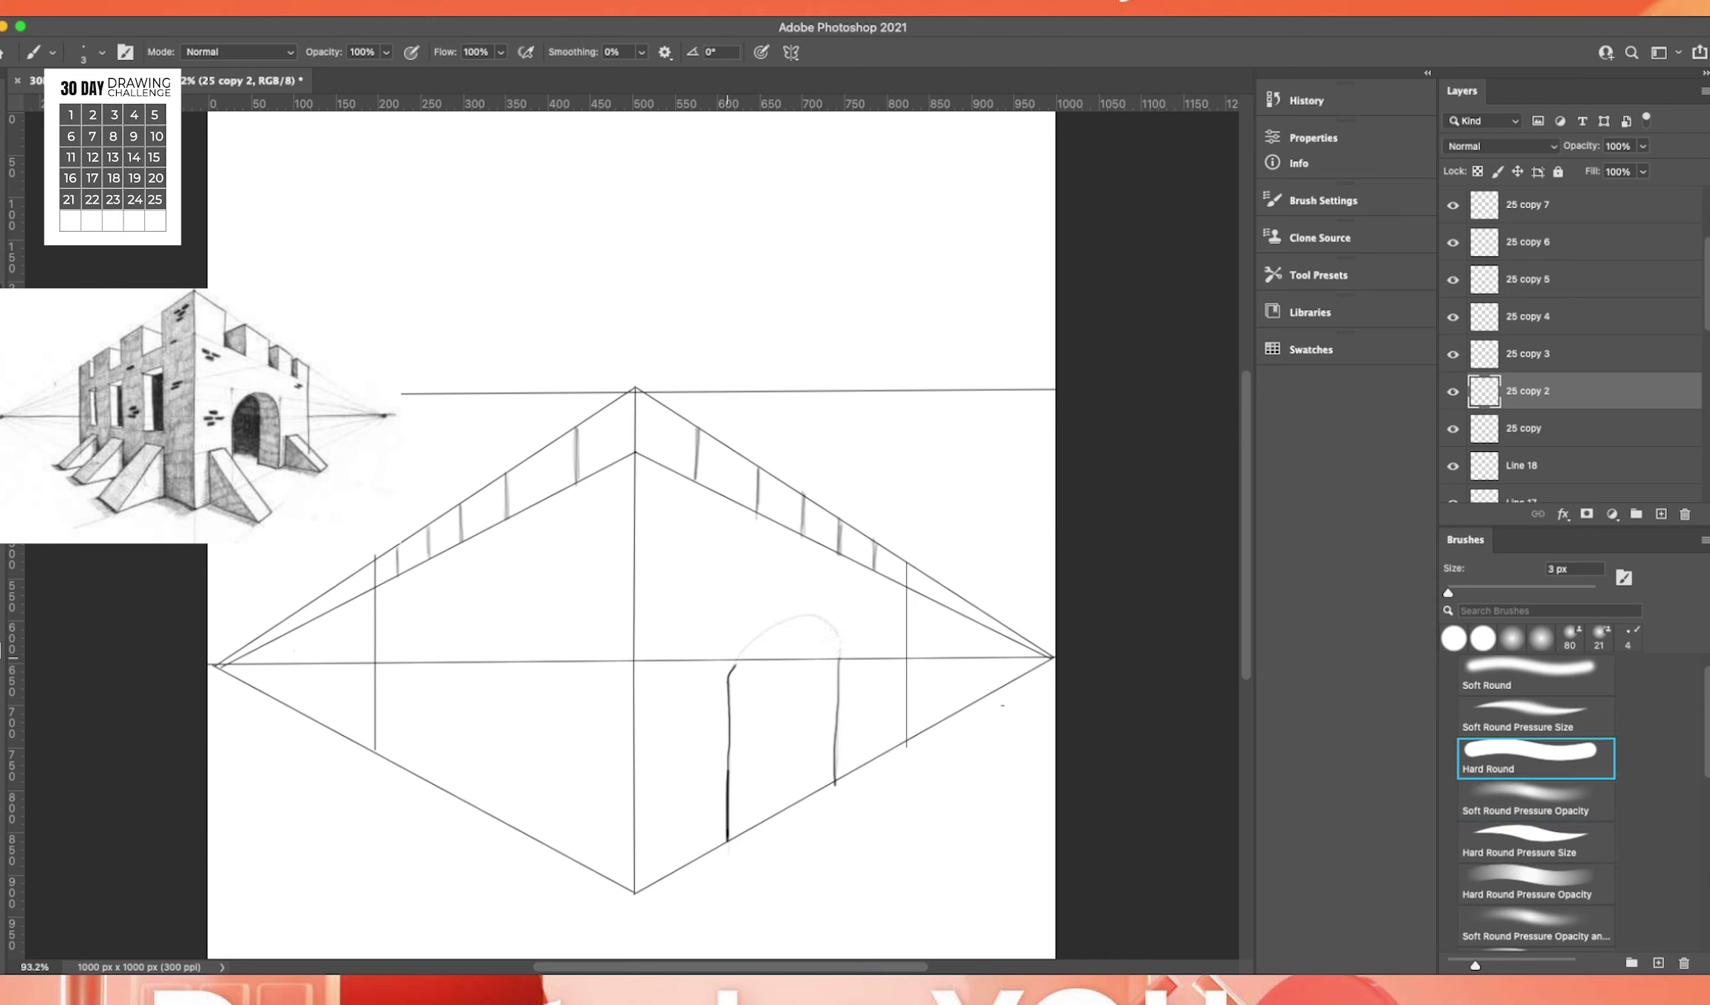
mouse_move(728, 676)
left_mouse_down()
mouse_move(838, 660)
mouse_move(841, 679)
mouse_move(730, 676)
left_mouse_up()
key("e")
key("b")
mouse_move(839, 663)
left_mouse_down()
mouse_move(836, 800)
mouse_move(806, 753)
mouse_move(797, 769)
left_mouse_up()
key("e")
key("e")
key("b")
key("super+z")
mouse_move(729, 686)
left_mouse_down()
mouse_move(784, 661)
mouse_move(787, 639)
mouse_move(797, 769)
left_mouse_up()
key("super+z")
mouse_move(771, 641)
left_mouse_down()
mouse_move(731, 668)
mouse_move(735, 643)
mouse_move(781, 616)
left_mouse_up()
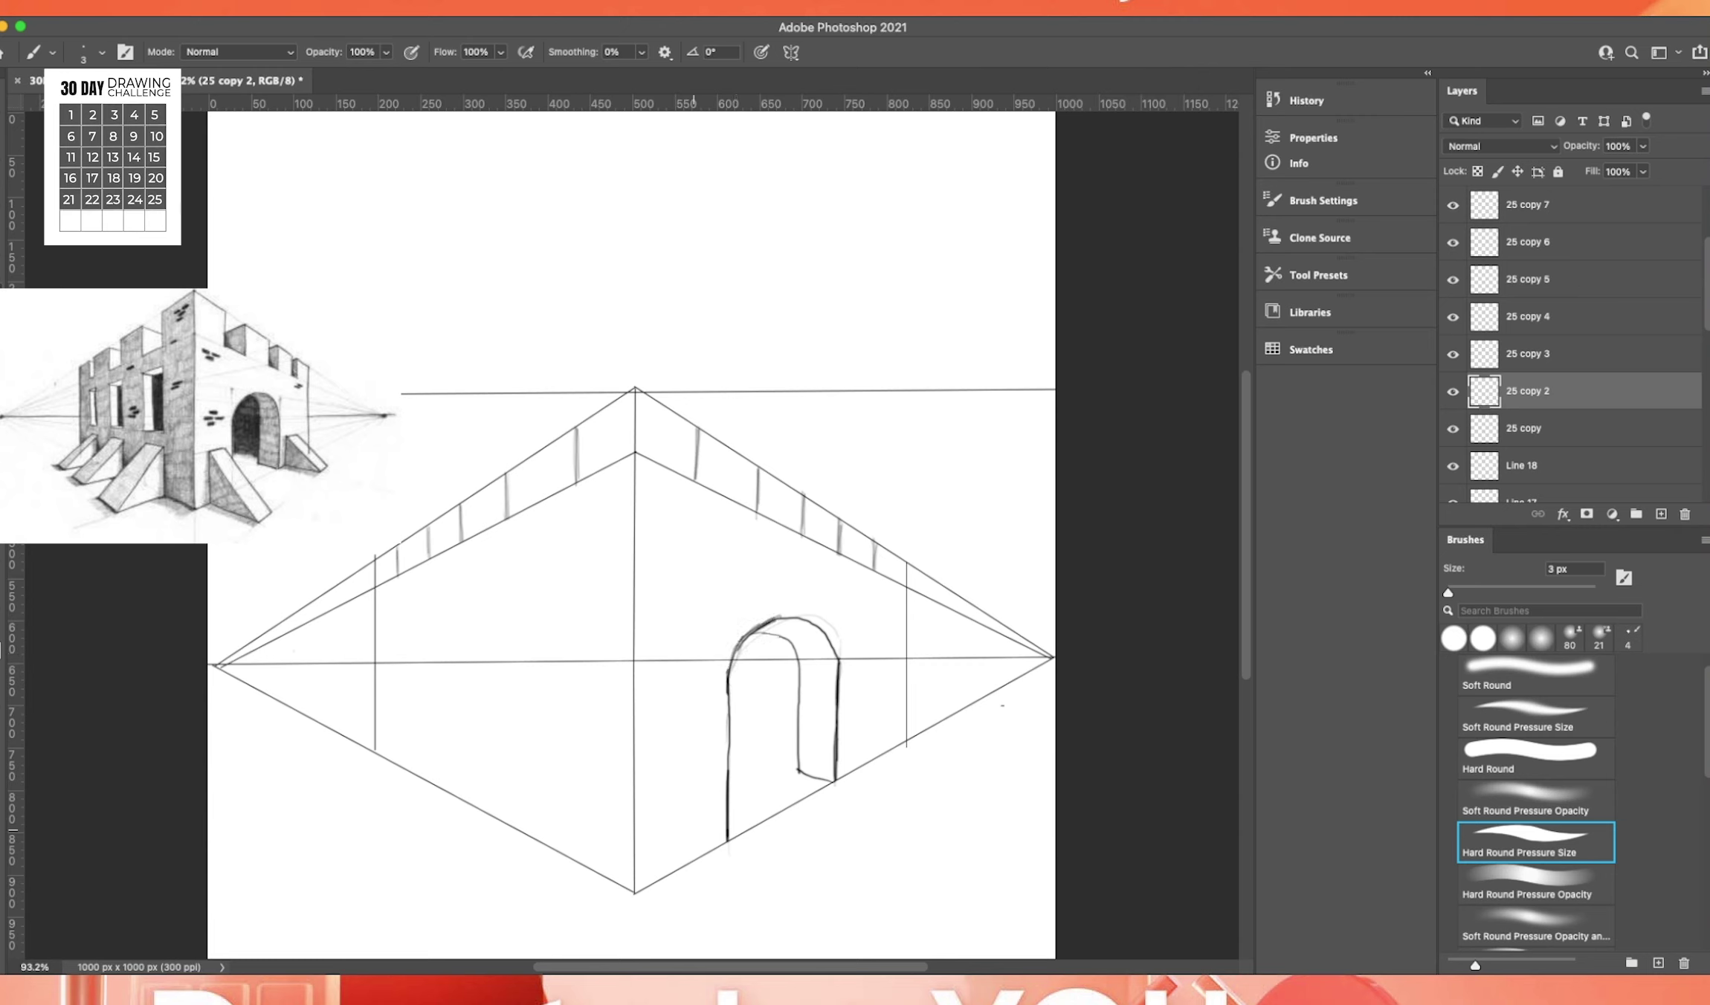
Darken the right wall's battlement marks and outline the tall corner battlement on both sides of the central edge.
mouse_move(697, 428)
left_mouse_down()
mouse_move(691, 487)
mouse_move(803, 541)
left_mouse_up()
mouse_move(839, 521)
left_mouse_down()
mouse_move(838, 561)
mouse_move(871, 577)
left_mouse_up()
left_click_drag(577, 428, 576, 478)
left_click_drag(576, 433, 625, 390)
left_click_drag(631, 387, 631, 446)
left_click_drag(632, 386, 691, 425)
left_click_drag(634, 456, 685, 473)
Scribble a round sun in the upper right of the canvas and hatch the left wall's battlements.
left_click_drag(963, 186, 986, 160)
left_click_drag(624, 401, 544, 503)
mouse_move(525, 479)
left_mouse_down()
mouse_move(397, 573)
mouse_move(430, 541)
left_mouse_up()
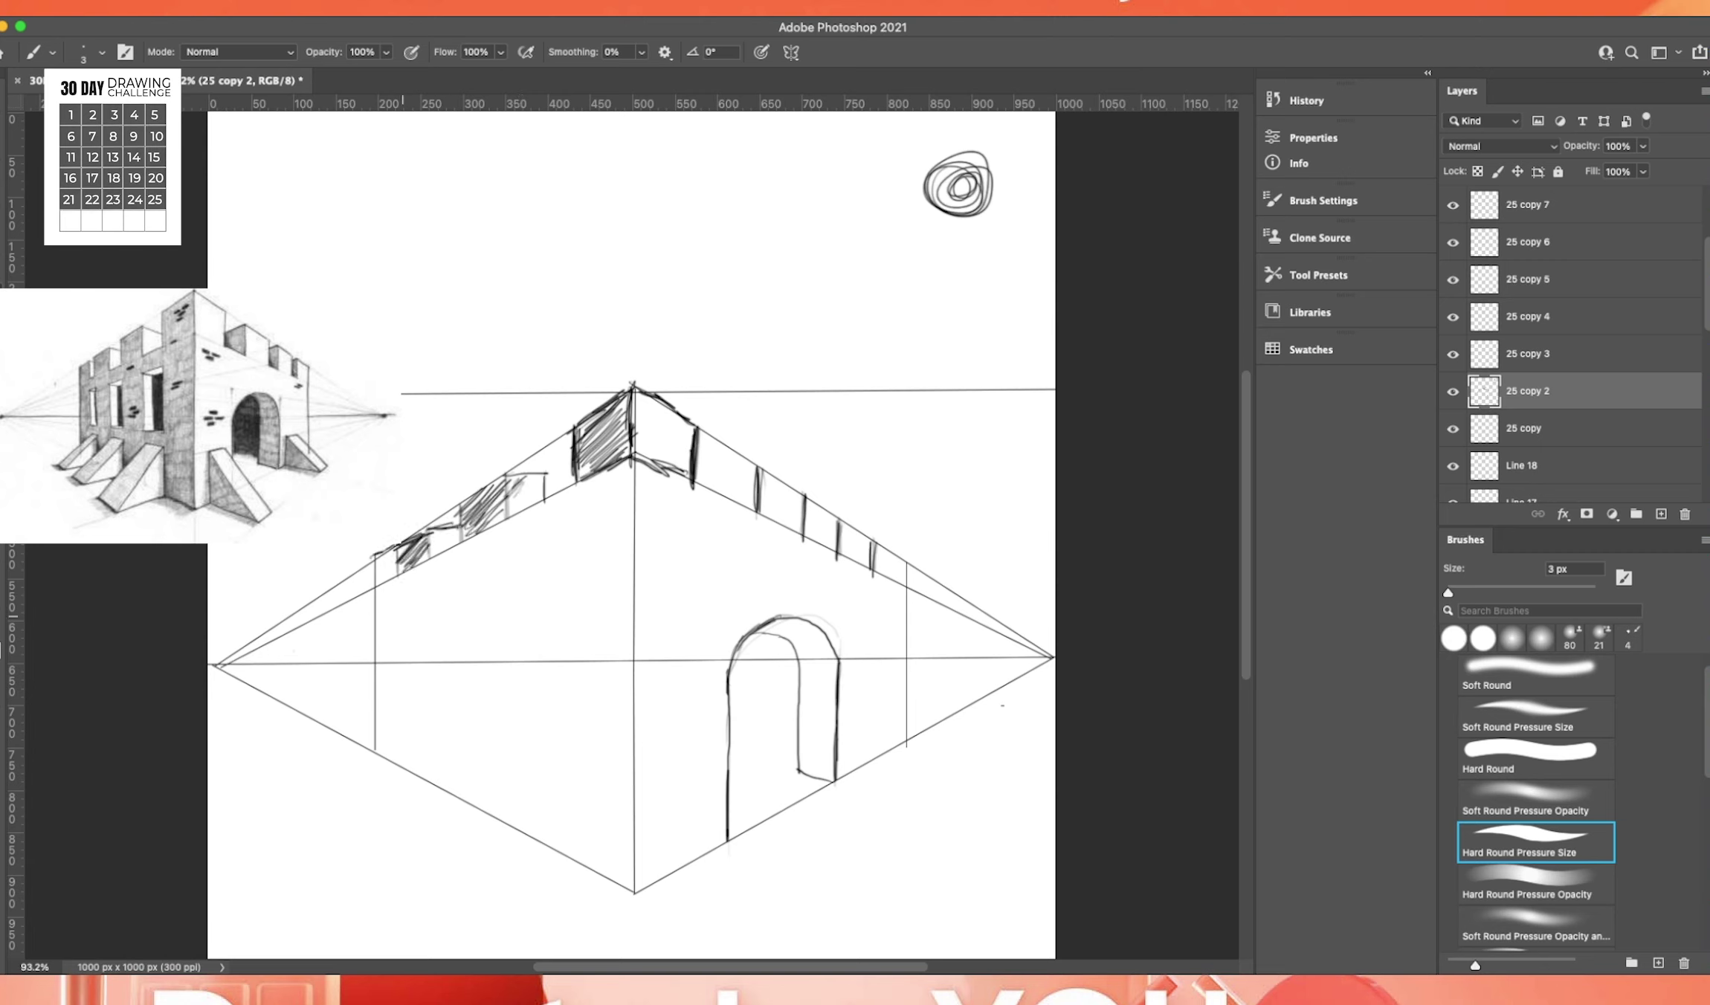
Draw the stepped battlement outline along the right wall and hatch its alternate sections.
mouse_move(757, 464)
left_mouse_down()
mouse_move(700, 460)
mouse_move(809, 497)
left_mouse_up()
mouse_move(699, 480)
left_mouse_down()
mouse_move(758, 467)
mouse_move(839, 519)
mouse_move(823, 521)
mouse_move(833, 541)
mouse_move(838, 519)
mouse_move(881, 549)
left_mouse_up()
left_click(1535, 759)
left_click(1536, 843)
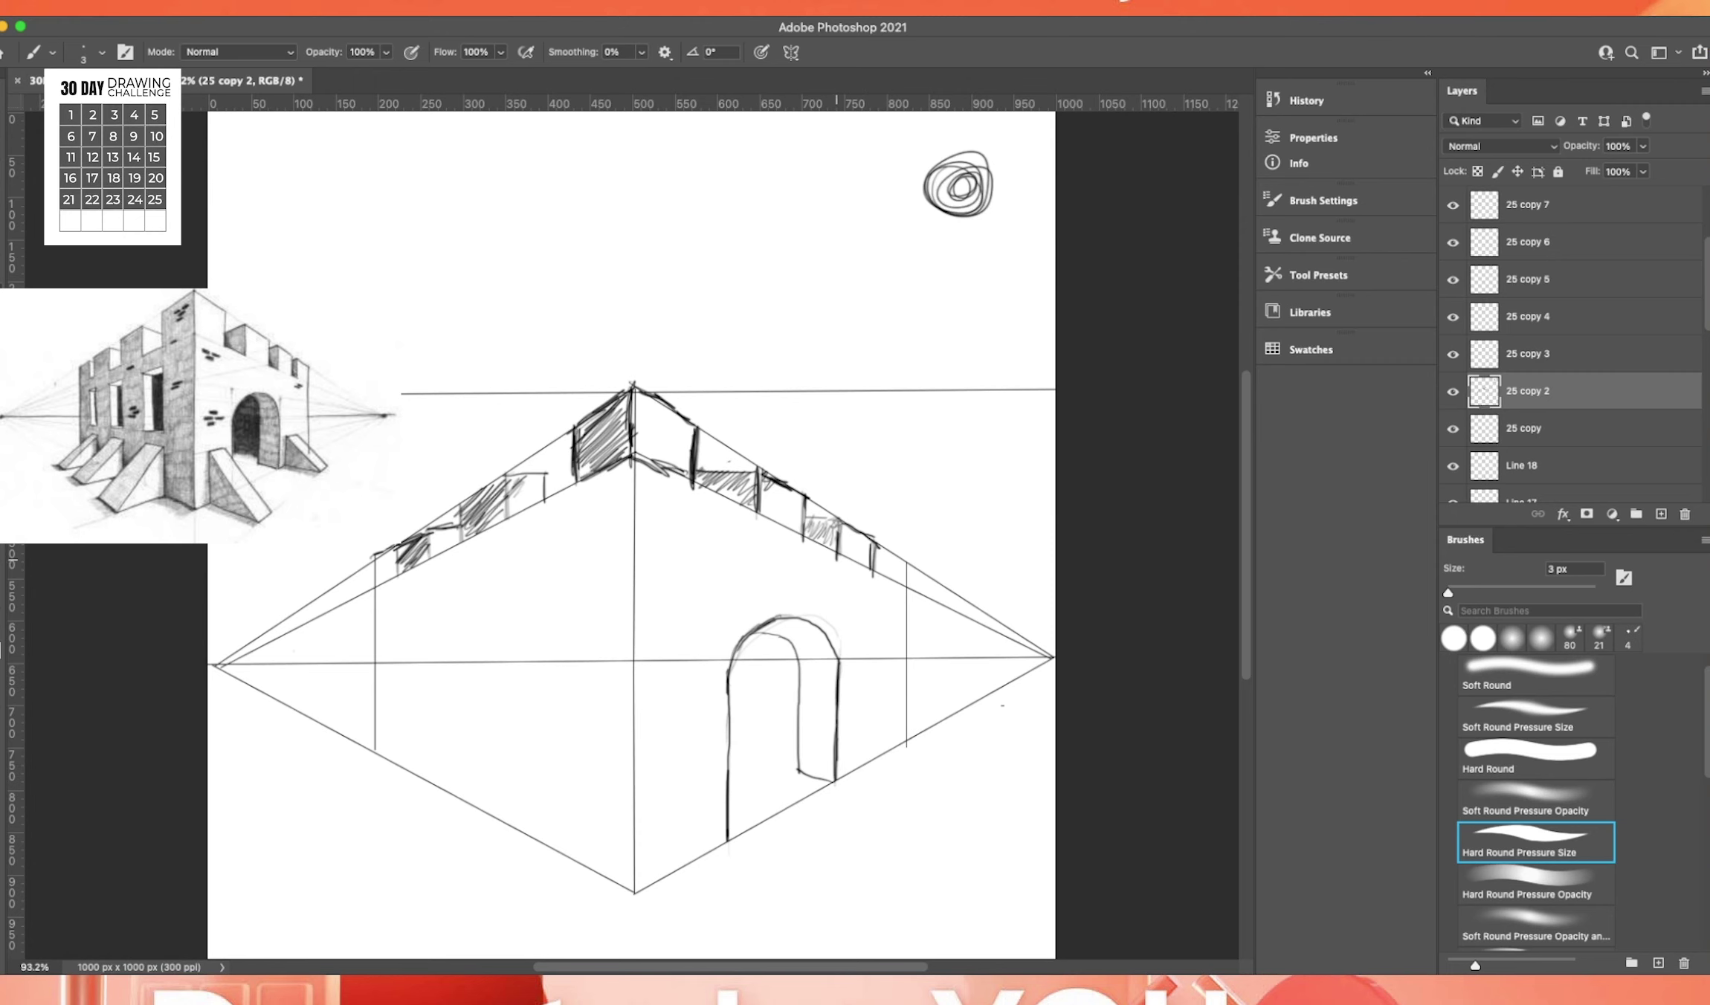
Sketch and shade the last narrow battlements near the right wall's outer edge.
left_click(1535, 758)
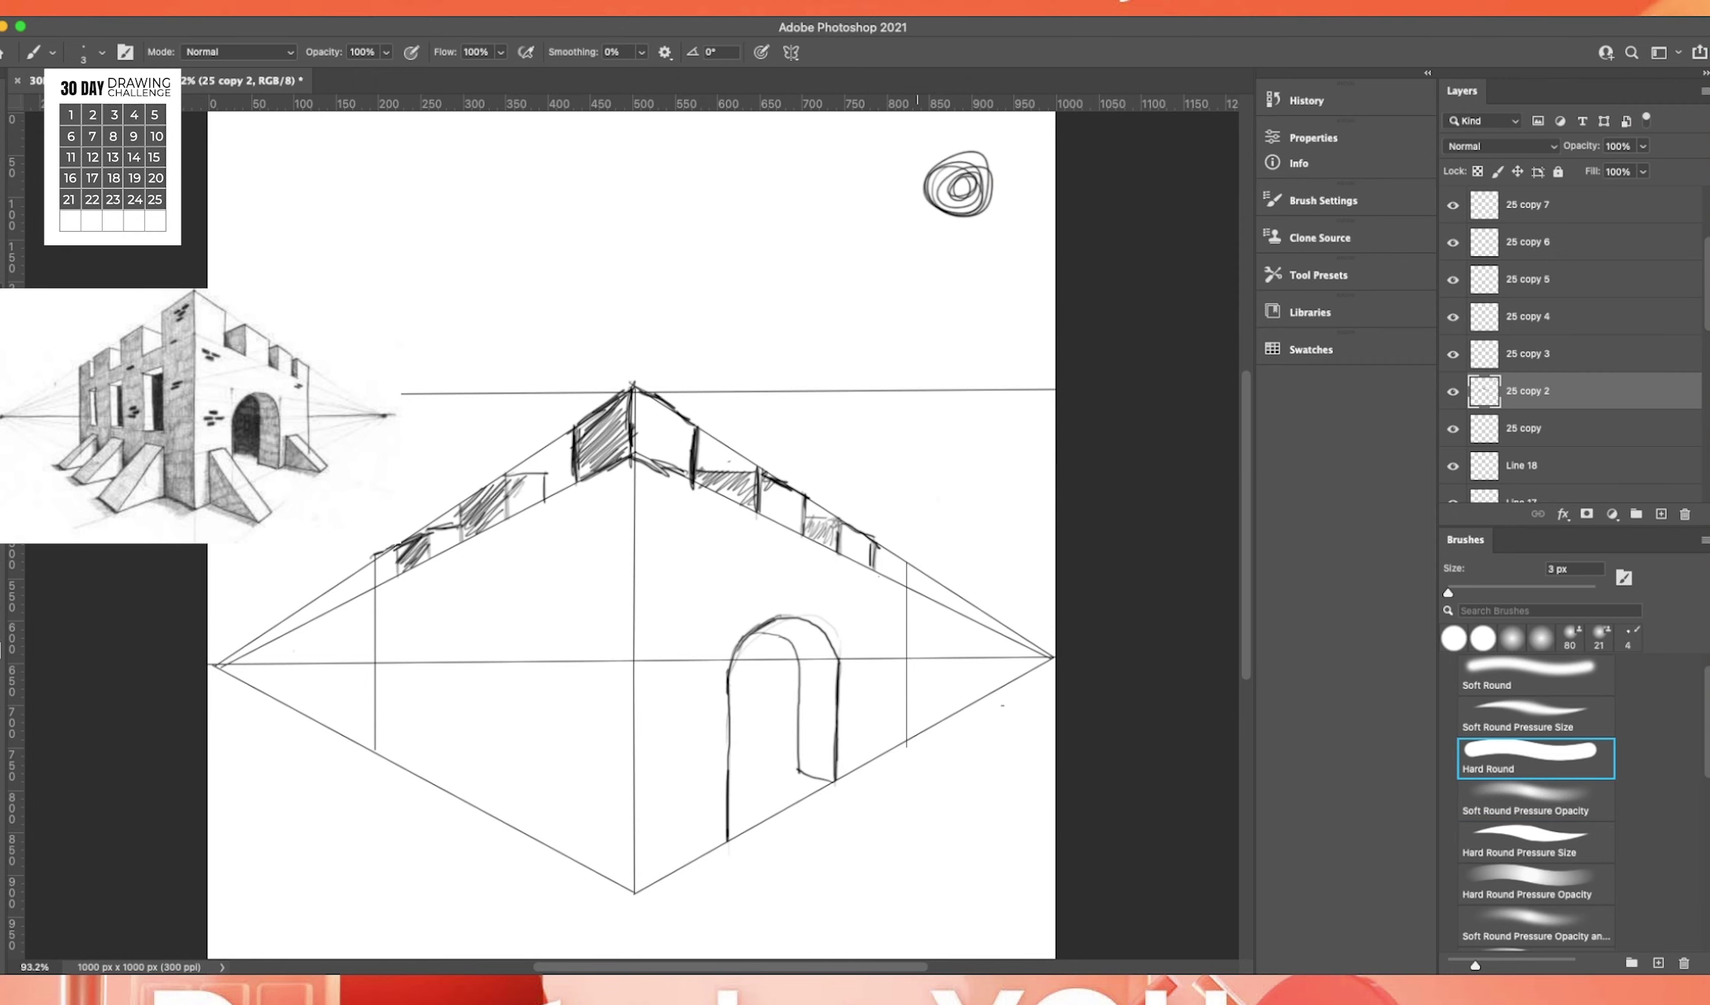
mouse_move(888, 553)
left_mouse_down()
mouse_move(887, 580)
mouse_move(890, 554)
left_mouse_up()
left_click_drag(879, 557, 874, 567)
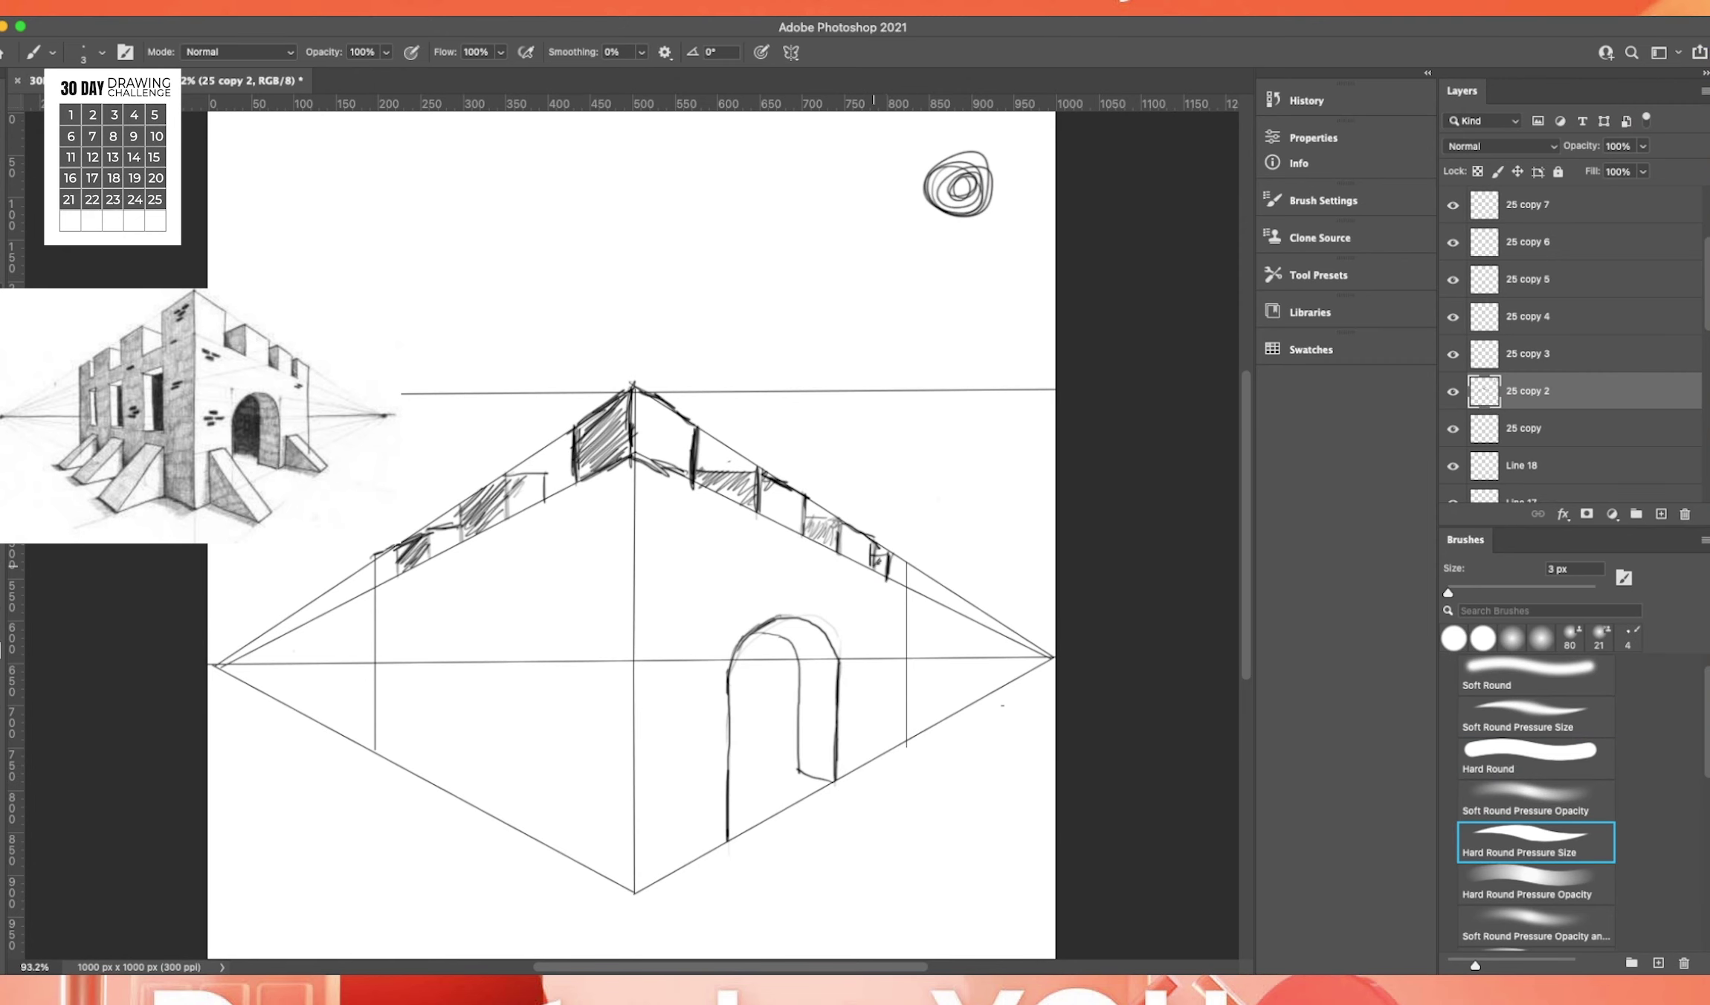
key("comma")
key("comma")
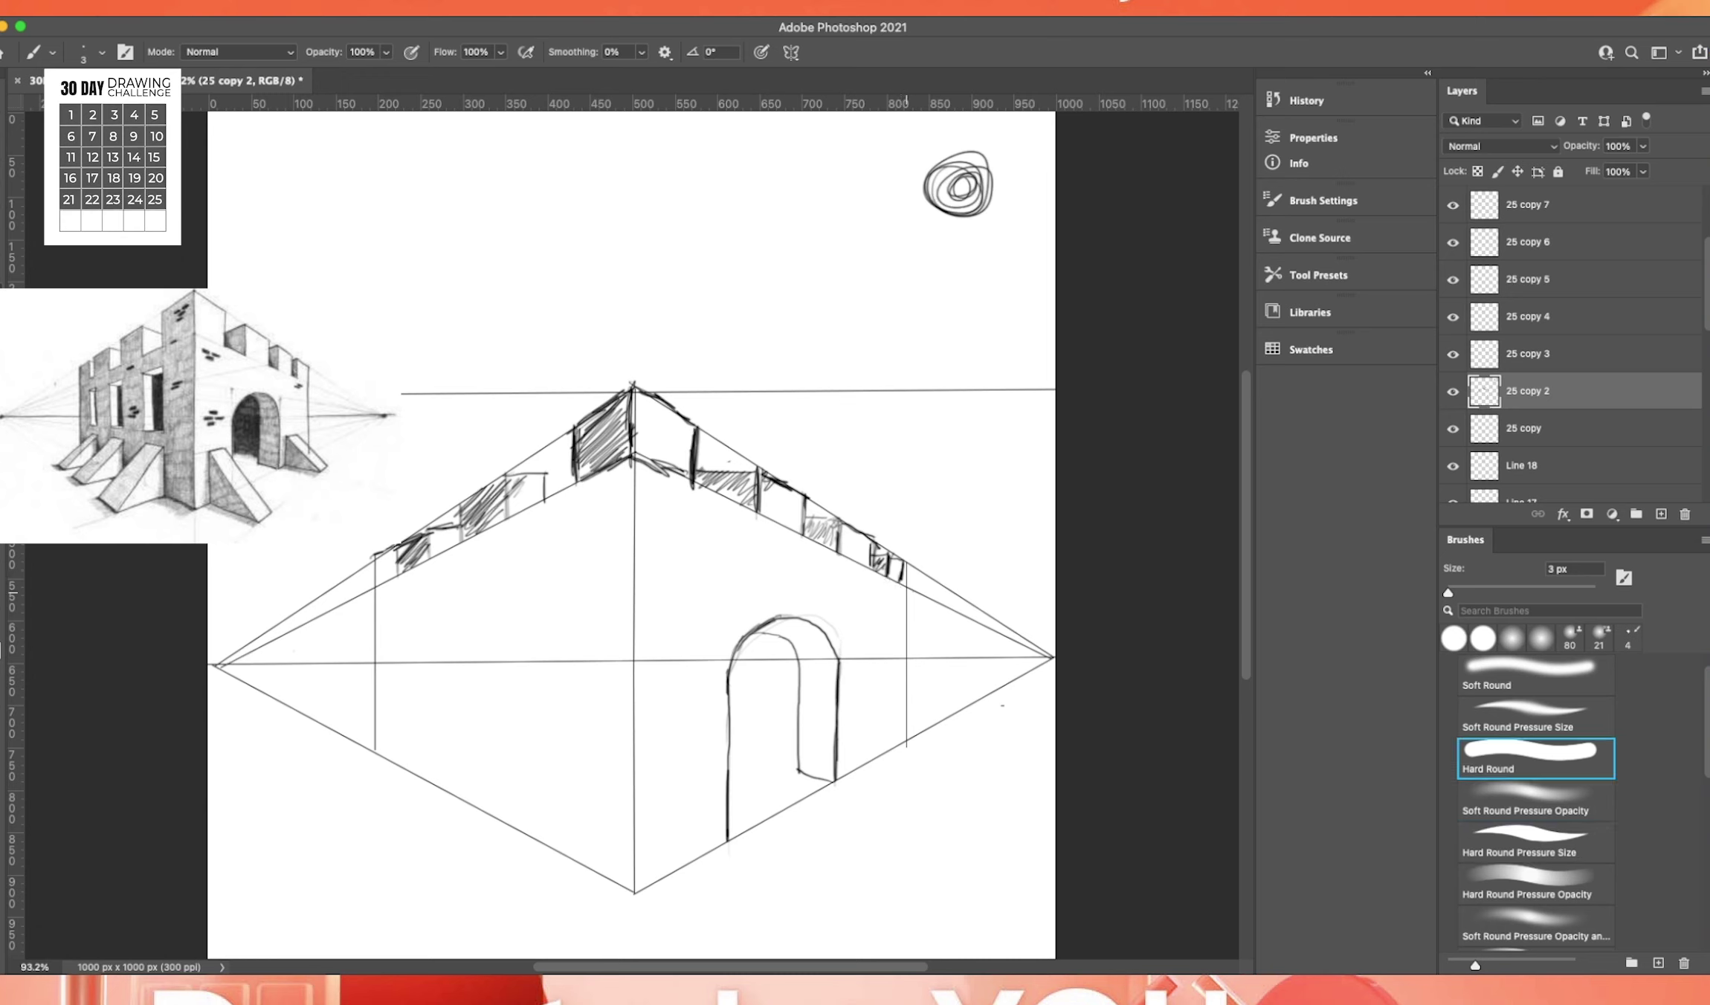
key("period")
key("comma")
key("period")
key("comma")
key("period")
Trace the castle's central corner, outer vertical edges and lower sloping edges with dark freehand lines.
left_click_drag(633, 439, 631, 648)
key("super+z")
mouse_move(633, 389)
left_mouse_down()
mouse_move(618, 849)
mouse_move(635, 936)
mouse_move(634, 740)
mouse_move(632, 900)
left_mouse_up()
key("super+z")
key("super+z")
mouse_move(376, 558)
left_mouse_down()
mouse_move(370, 766)
mouse_move(641, 910)
mouse_move(922, 743)
left_mouse_up()
left_click_drag(905, 580, 905, 760)
Hide the sloping and vertical construction Line layers and layer 25.
left_click_drag(1453, 428, 1453, 496)
scroll(1569, 354, "down", 5)
scroll(1569, 354, "up", 1)
left_click_drag(1453, 206, 1453, 465)
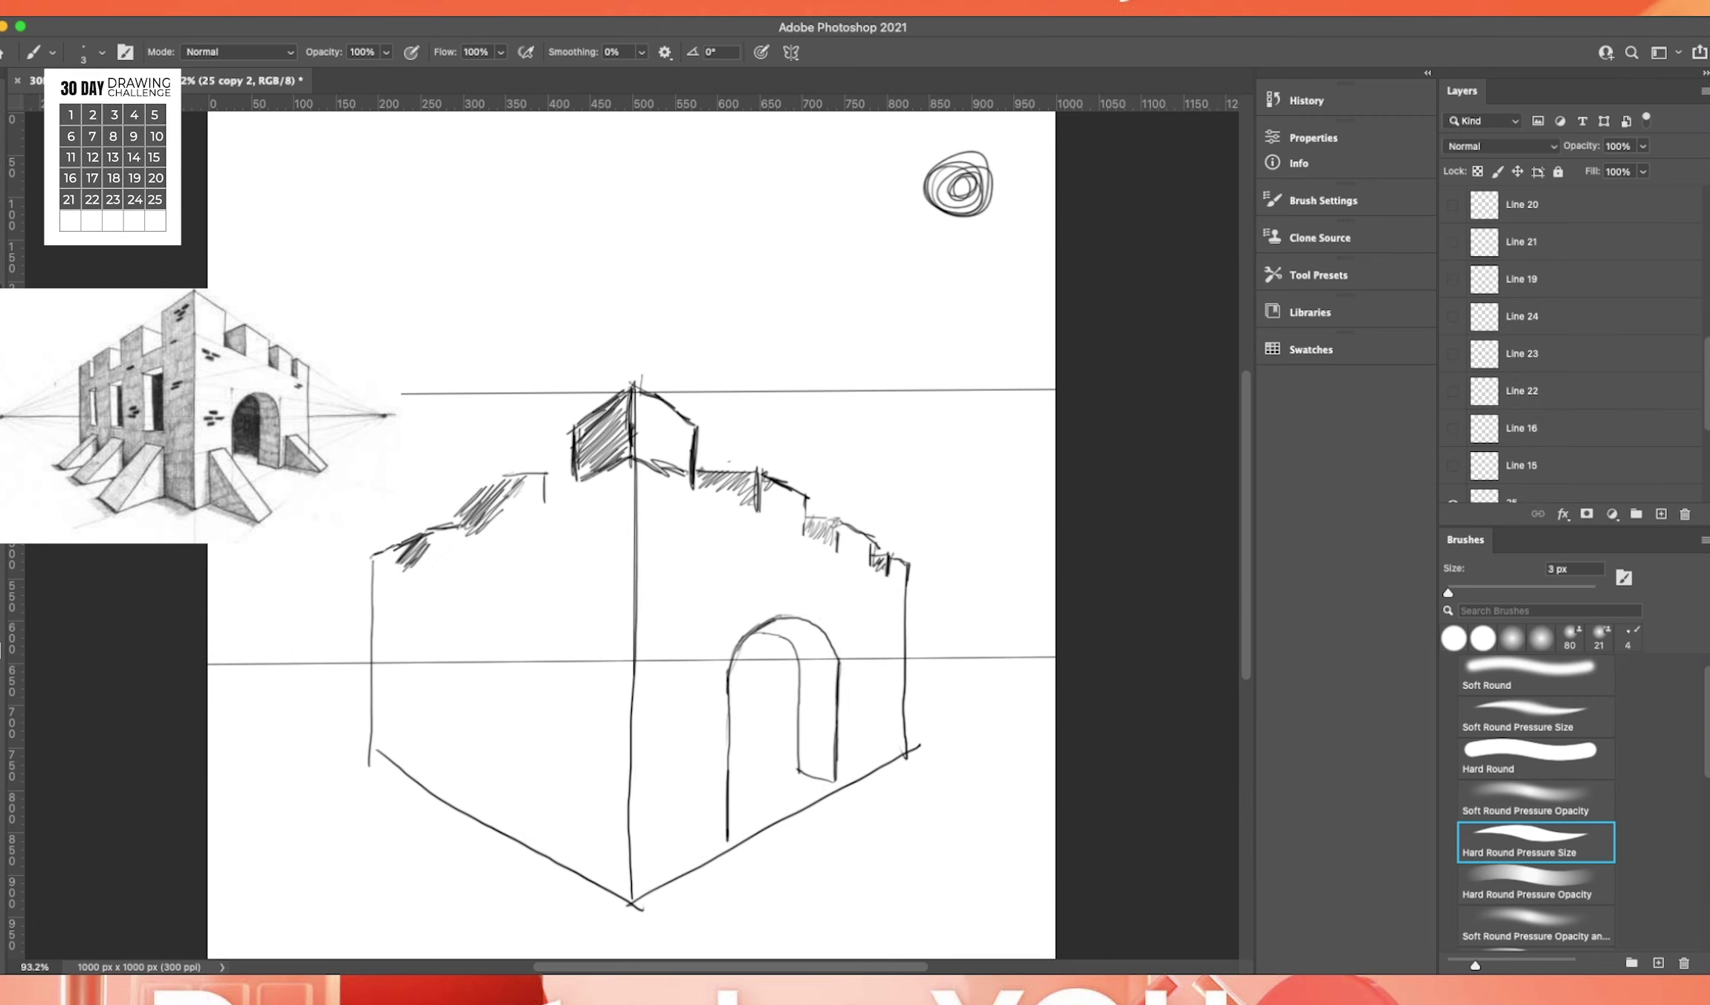
left_click(1453, 500)
Try outlining the middle battlements of the left wall with short stepped edges.
left_click_drag(505, 480, 476, 483)
mouse_move(474, 485)
left_mouse_down()
mouse_move(473, 523)
mouse_move(505, 512)
mouse_move(446, 497)
left_mouse_up()
left_click_drag(446, 496, 446, 530)
mouse_move(449, 503)
left_mouse_down()
mouse_move(447, 528)
mouse_move(463, 492)
mouse_move(447, 501)
left_mouse_up()
left_click_drag(426, 525, 447, 507)
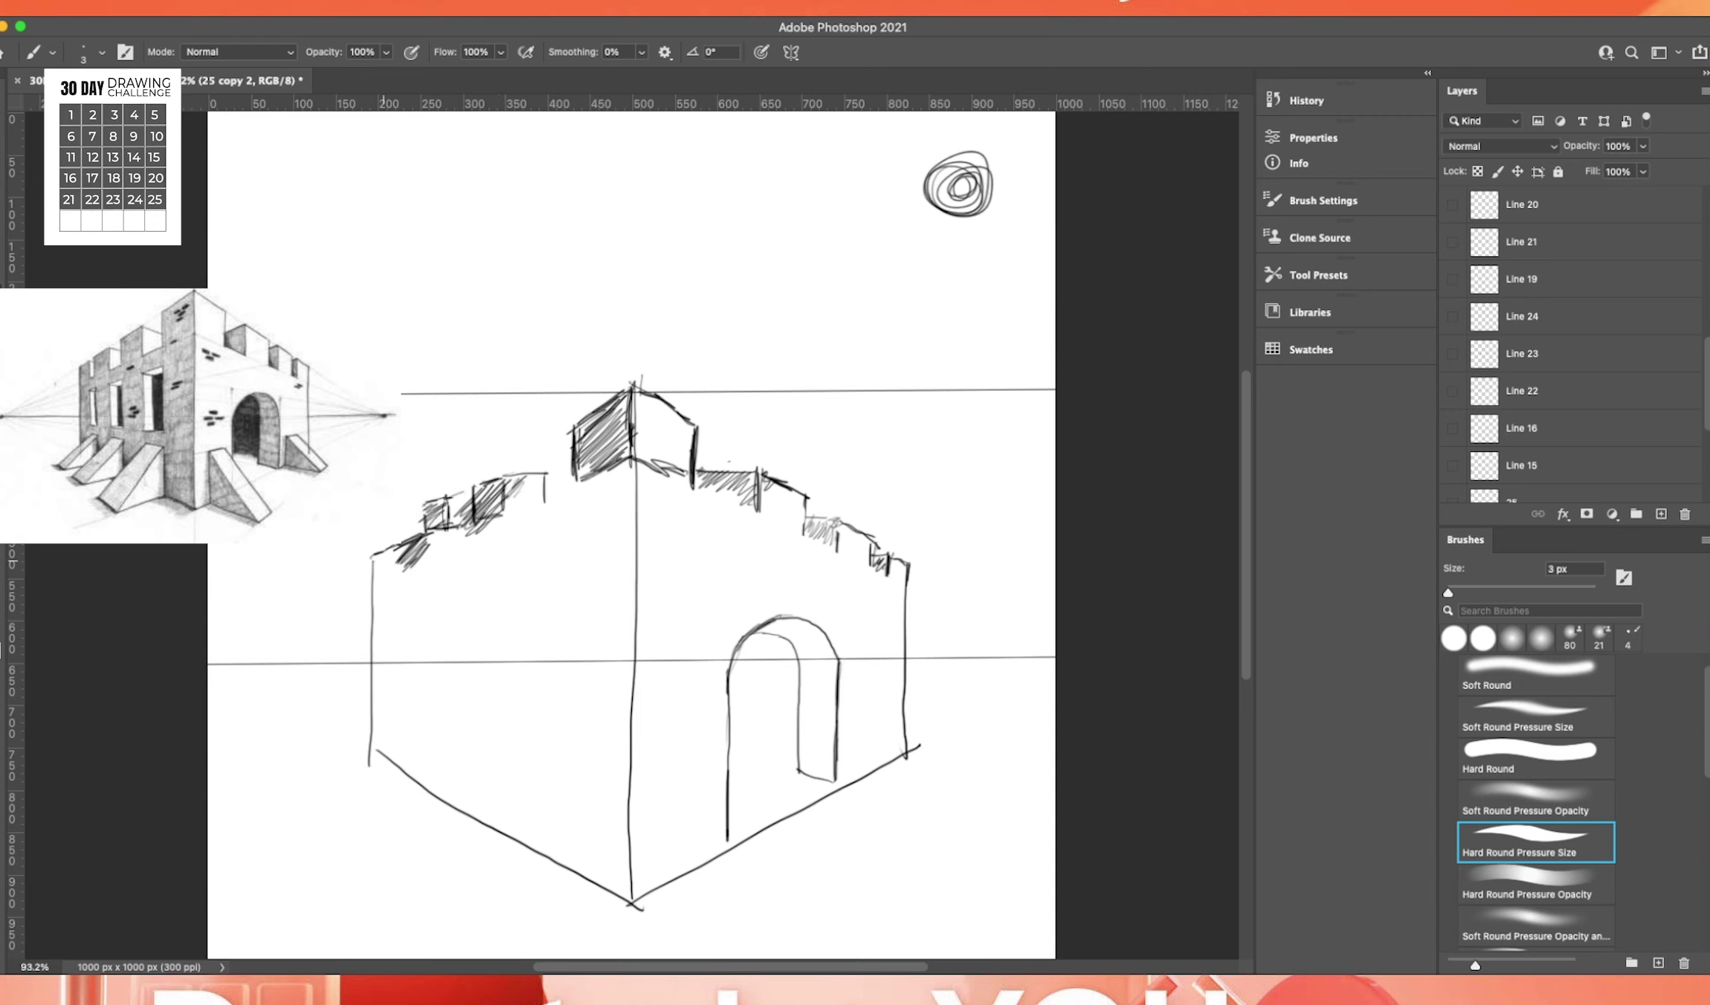
Erase the lines' overshoot at the right wall's lower outer corner.
scroll(1576, 350, "up", 3)
left_click(1453, 354)
left_click(1453, 354)
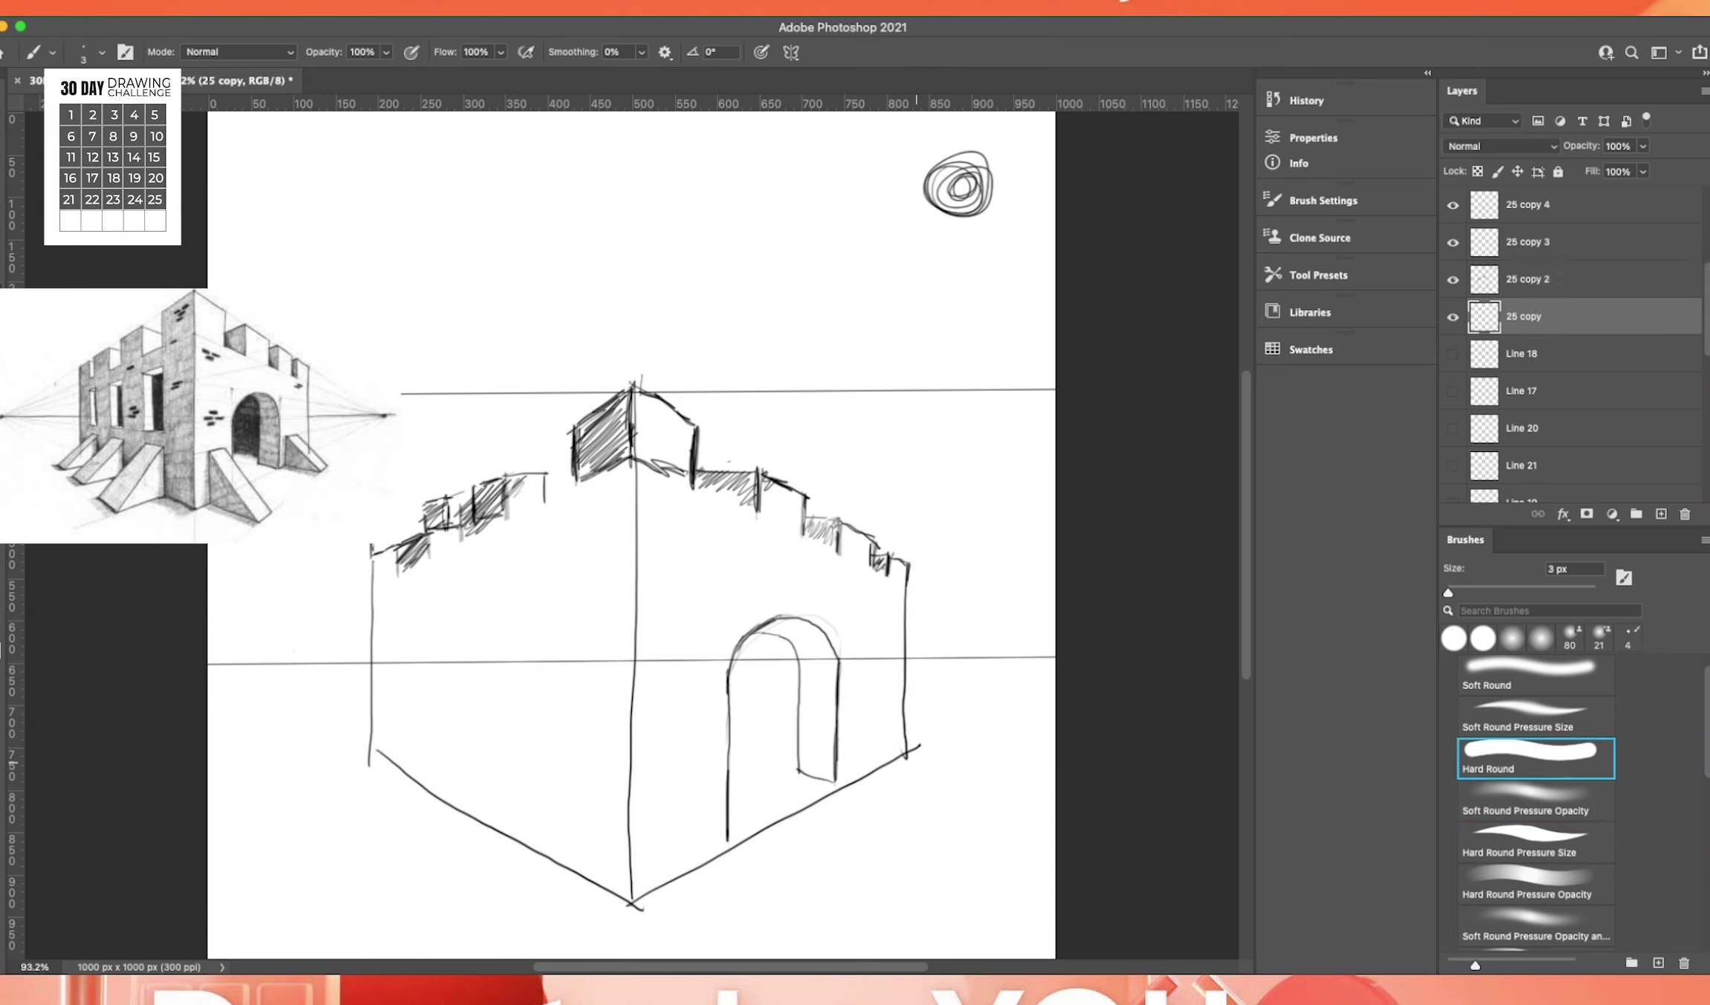
key("e")
left_click_drag(922, 743, 906, 766)
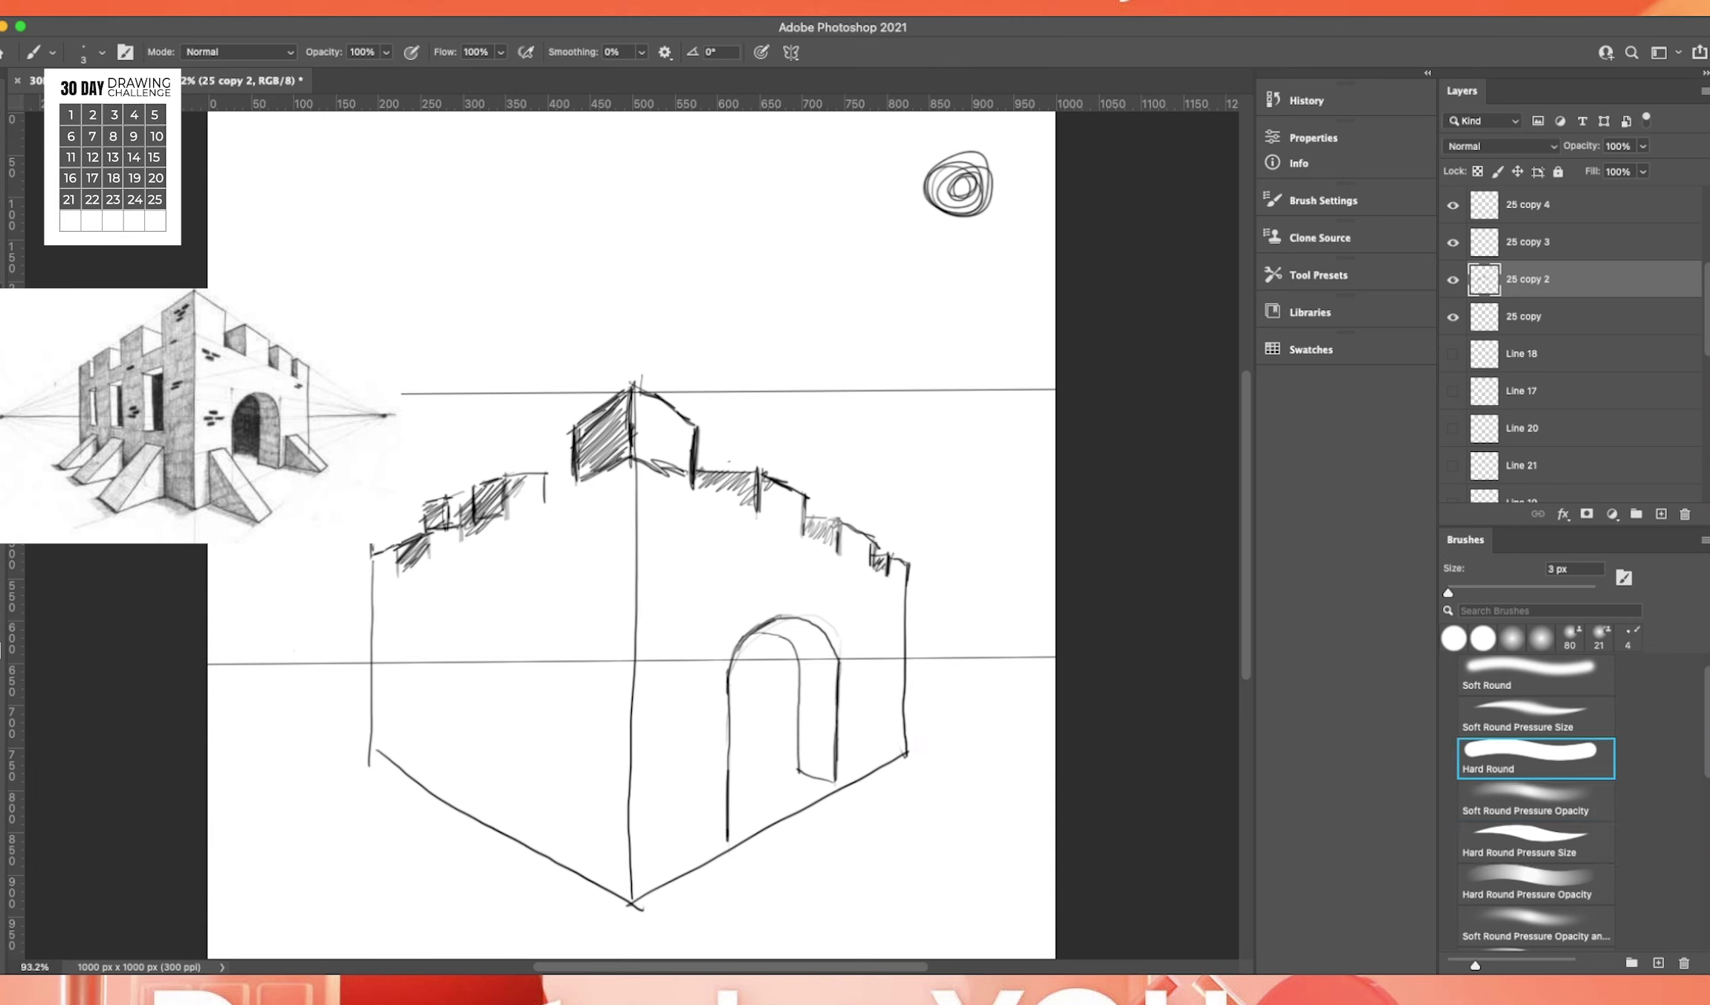
Check what the 25 copy layers contain by toggling their visibility, and reselect 25 copy 2.
left_click(1552, 248)
left_click(1453, 206)
left_click(1453, 243)
left_click(1453, 243)
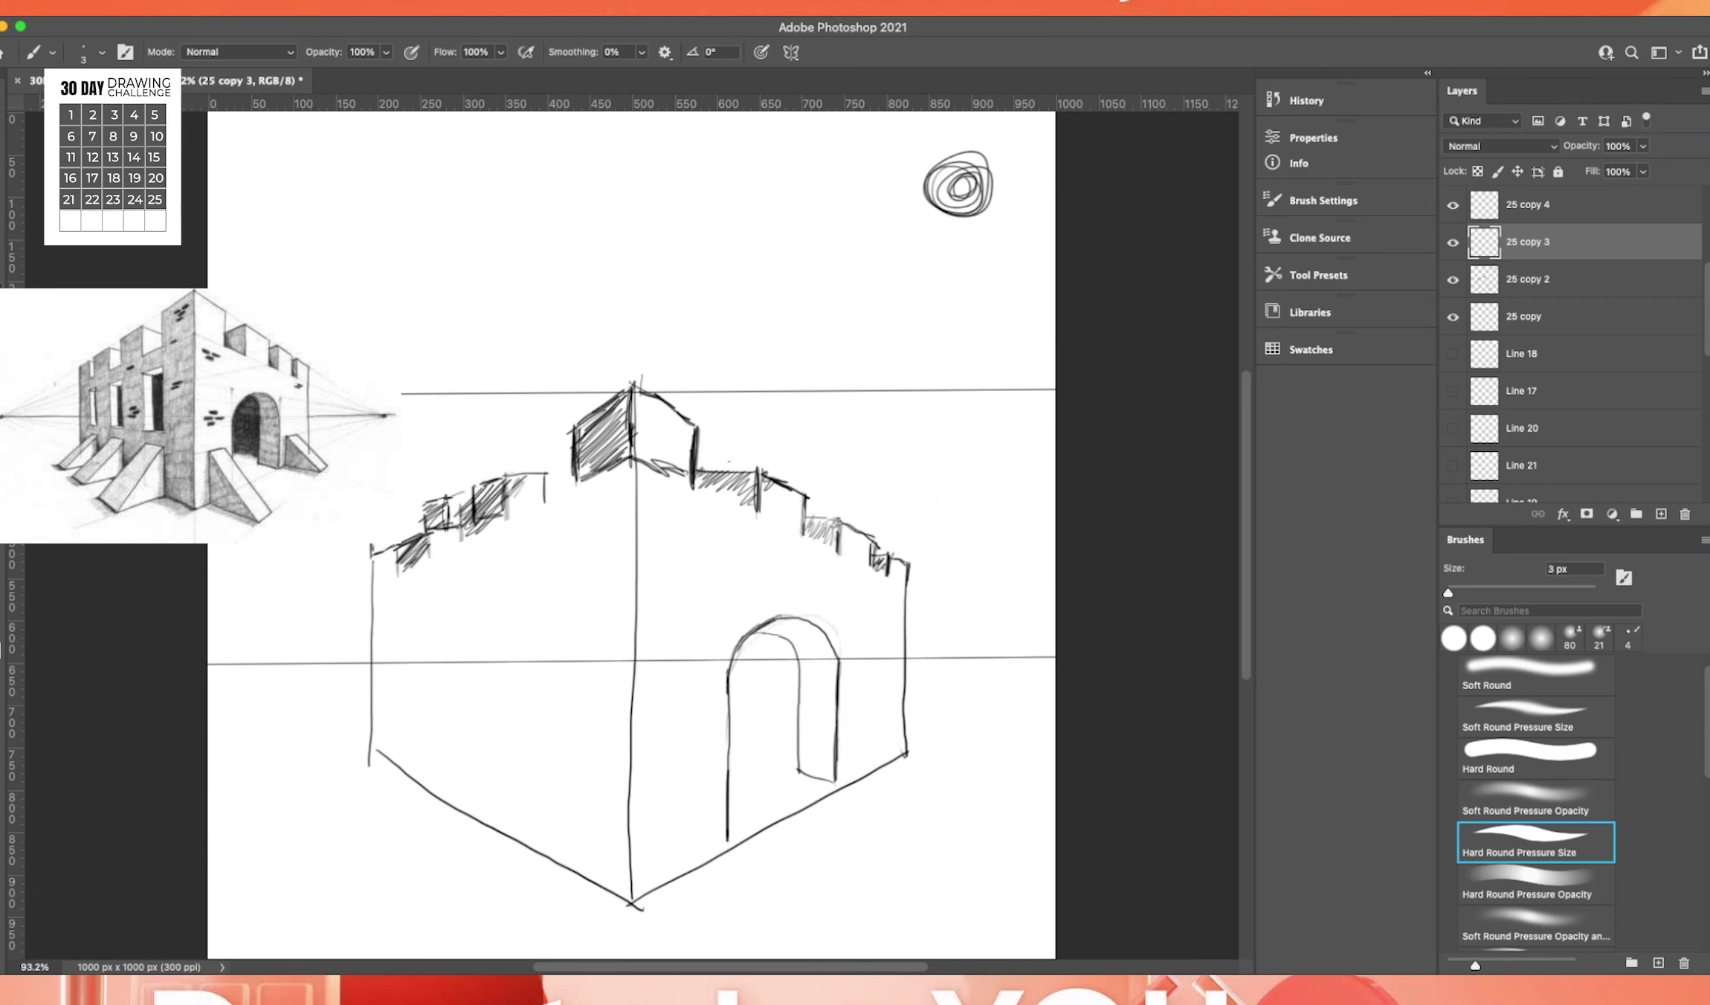
left_click(1551, 317)
left_click(1453, 280)
left_click(1453, 280)
left_click(1551, 280)
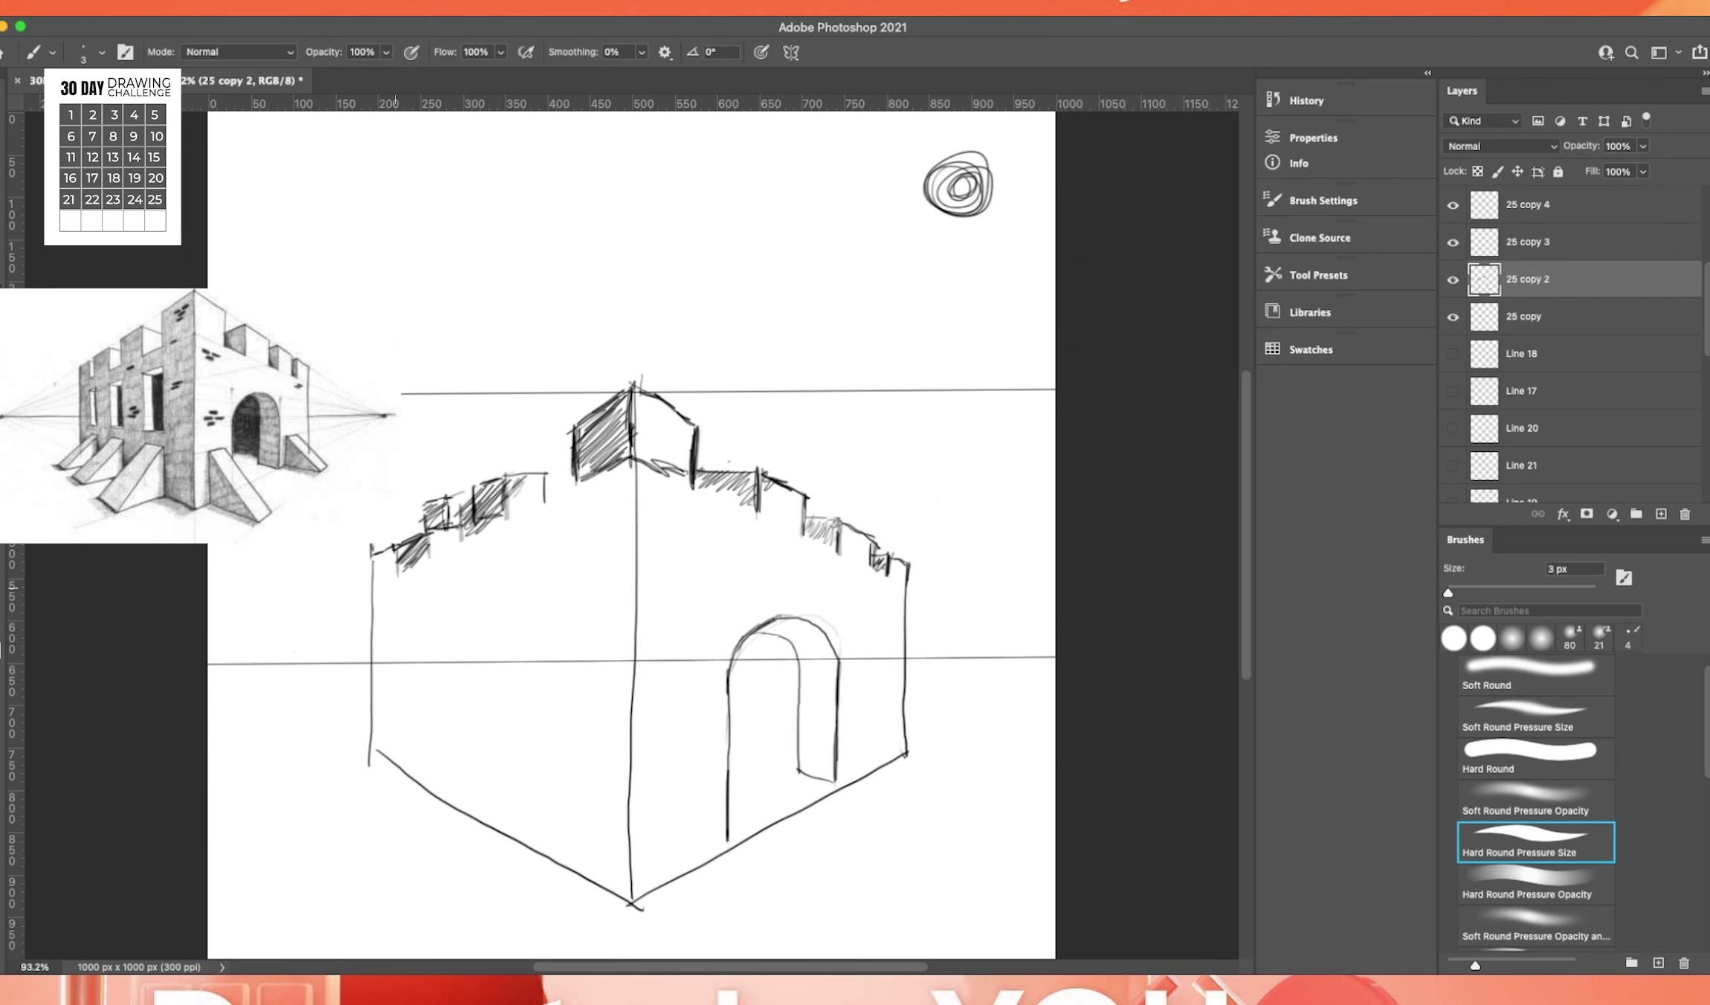
Remove the hatching and stepped outlines from the left wall's battlements, keeping the short vertical marks.
key("ctrl+z")
key("ctrl+z")
key("comma")
key("comma")
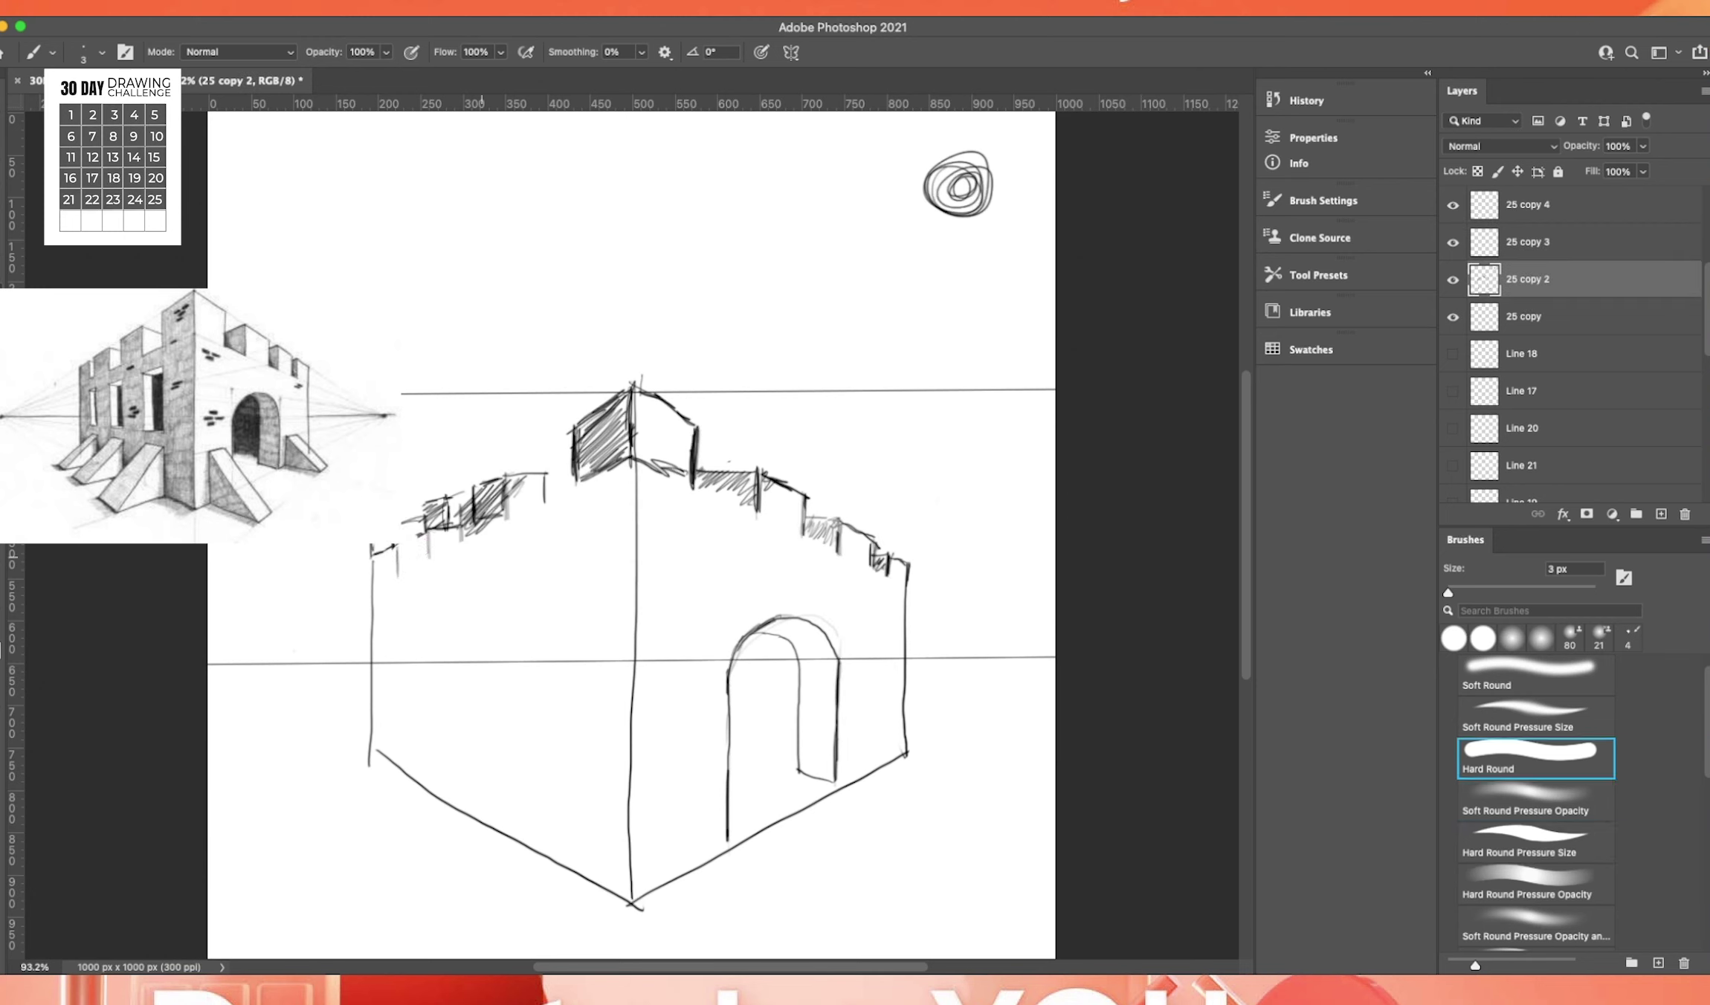
key("ctrl+z")
key("ctrl+z")
key("ctrl+z")
key("ctrl+z")
key("ctrl+z")
key("ctrl+z")
key("ctrl+z")
key("ctrl+z")
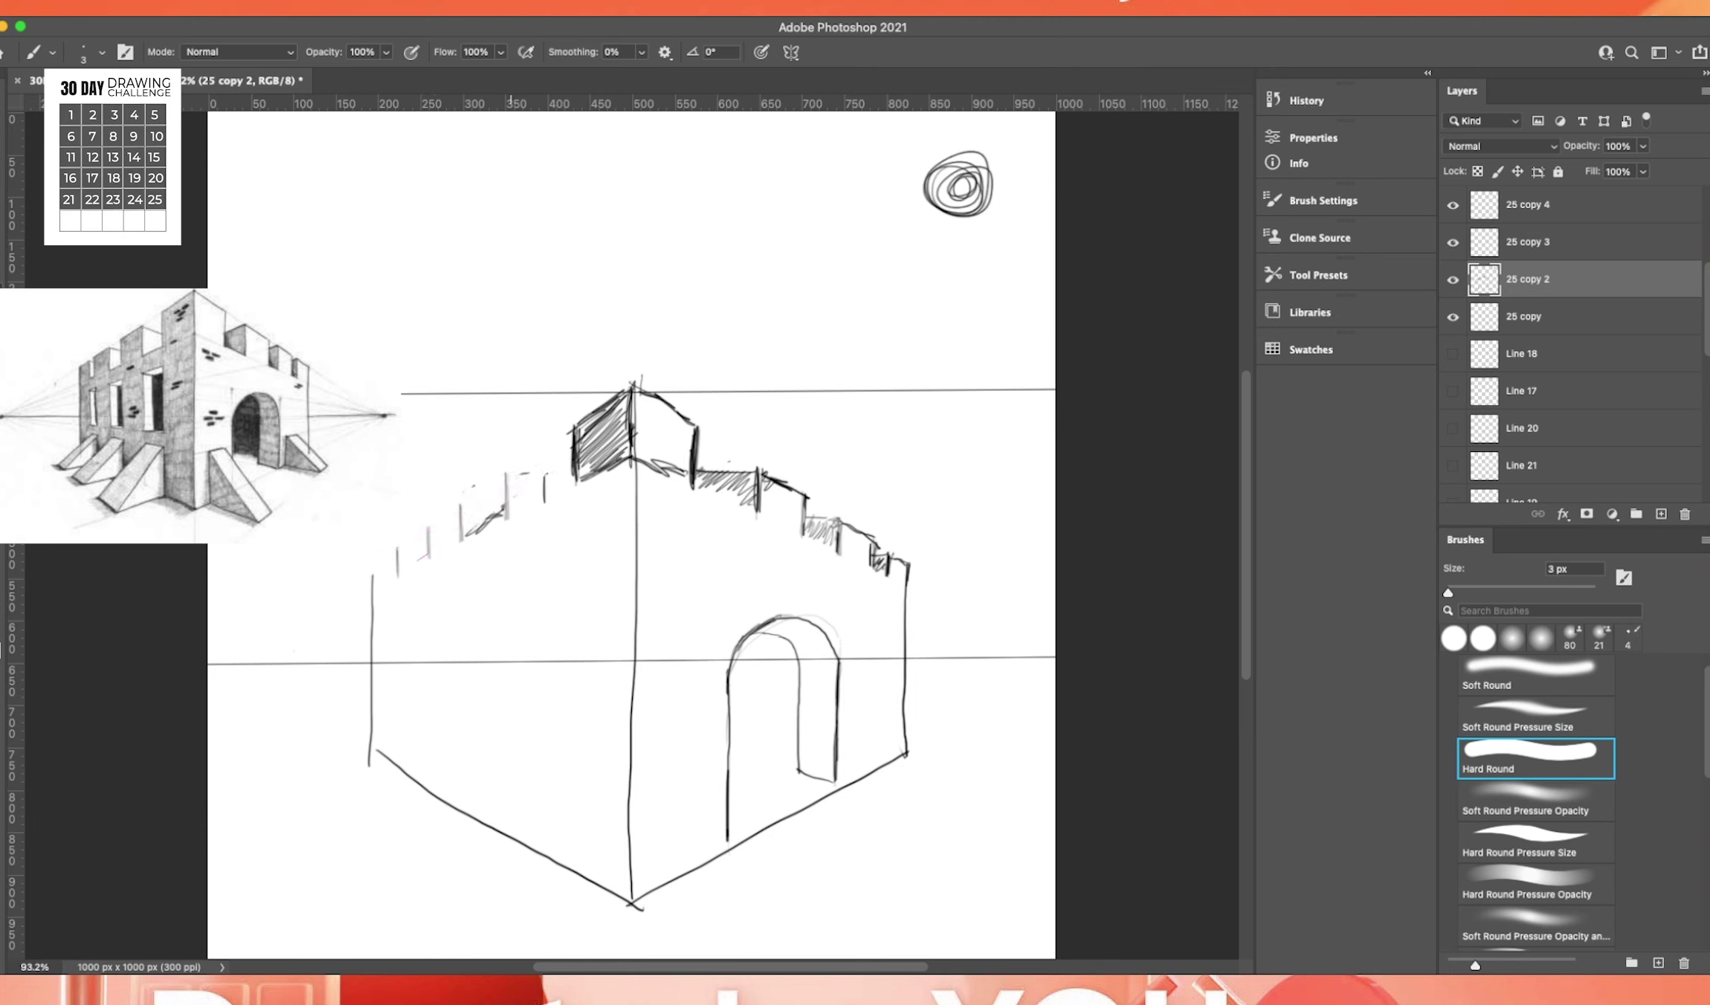
Redraw the left wall's battlements as three hatched blocks above a sloping line running to the central corner.
key("period")
key("period")
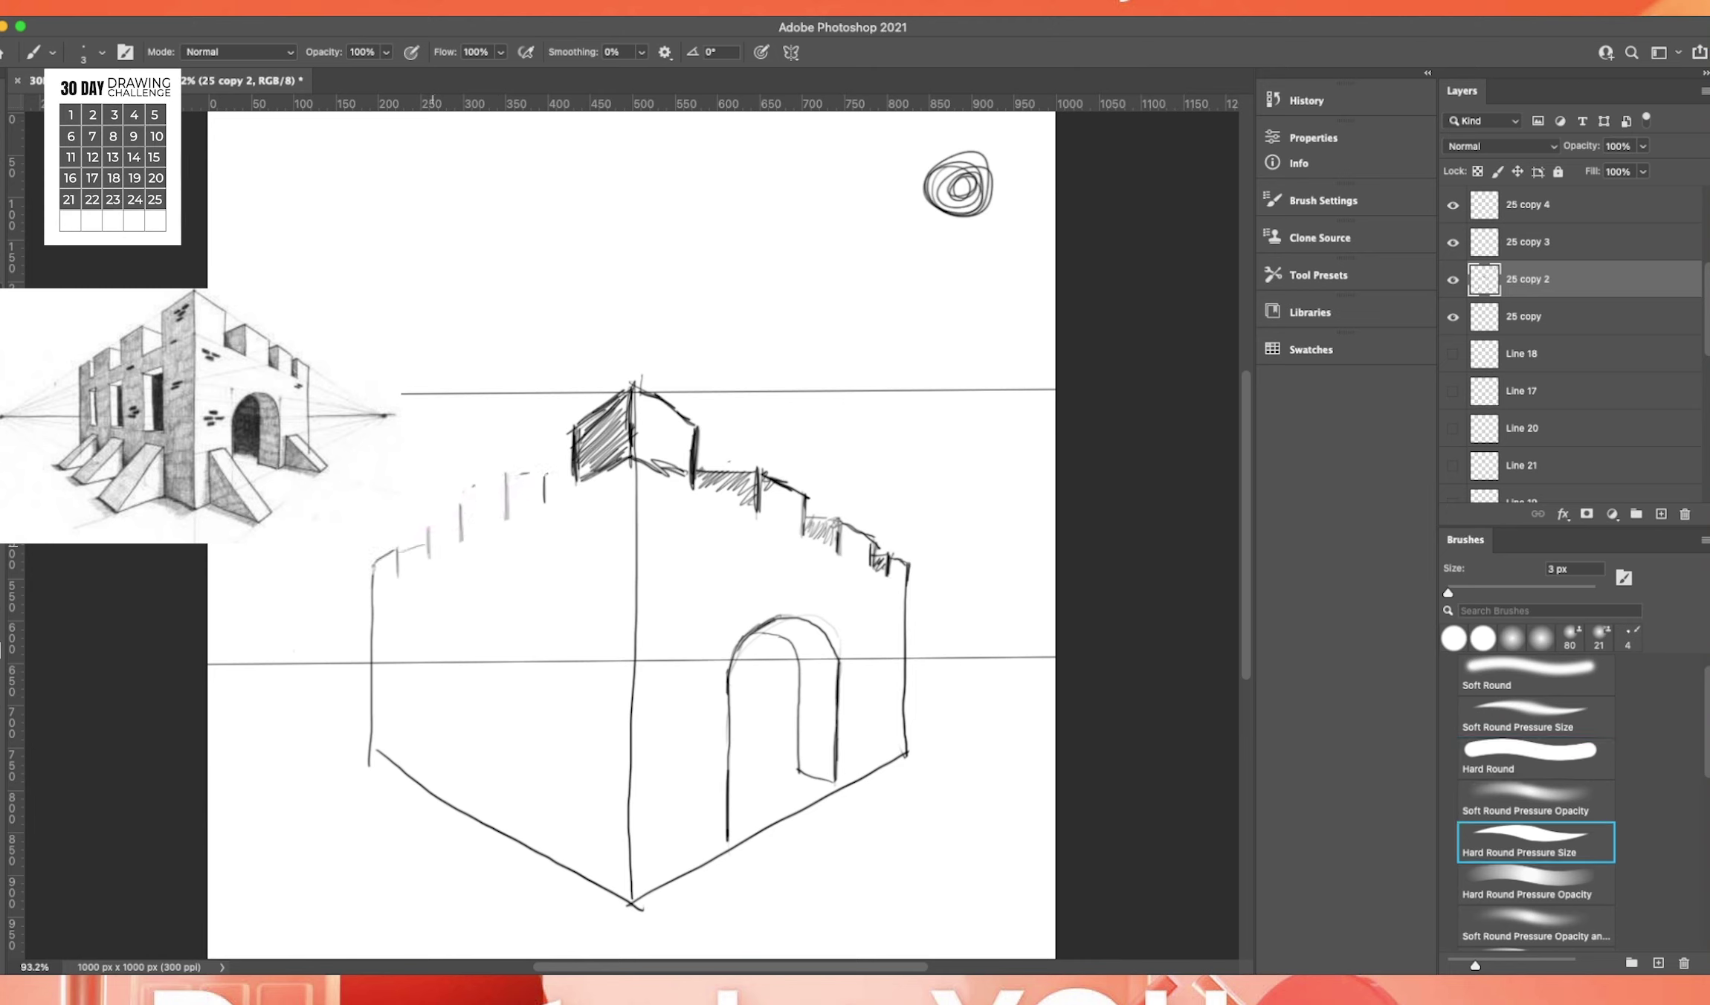
key("ctrl+z")
mouse_move(437, 550)
left_mouse_down()
mouse_move(398, 551)
mouse_move(429, 551)
mouse_move(537, 453)
mouse_move(543, 502)
left_mouse_up()
key("ctrl+z")
mouse_move(372, 589)
left_mouse_down()
mouse_move(625, 470)
mouse_move(394, 558)
mouse_move(538, 475)
left_mouse_up()
left_click_drag(372, 587, 644, 463)
left_click_drag(644, 462, 386, 576)
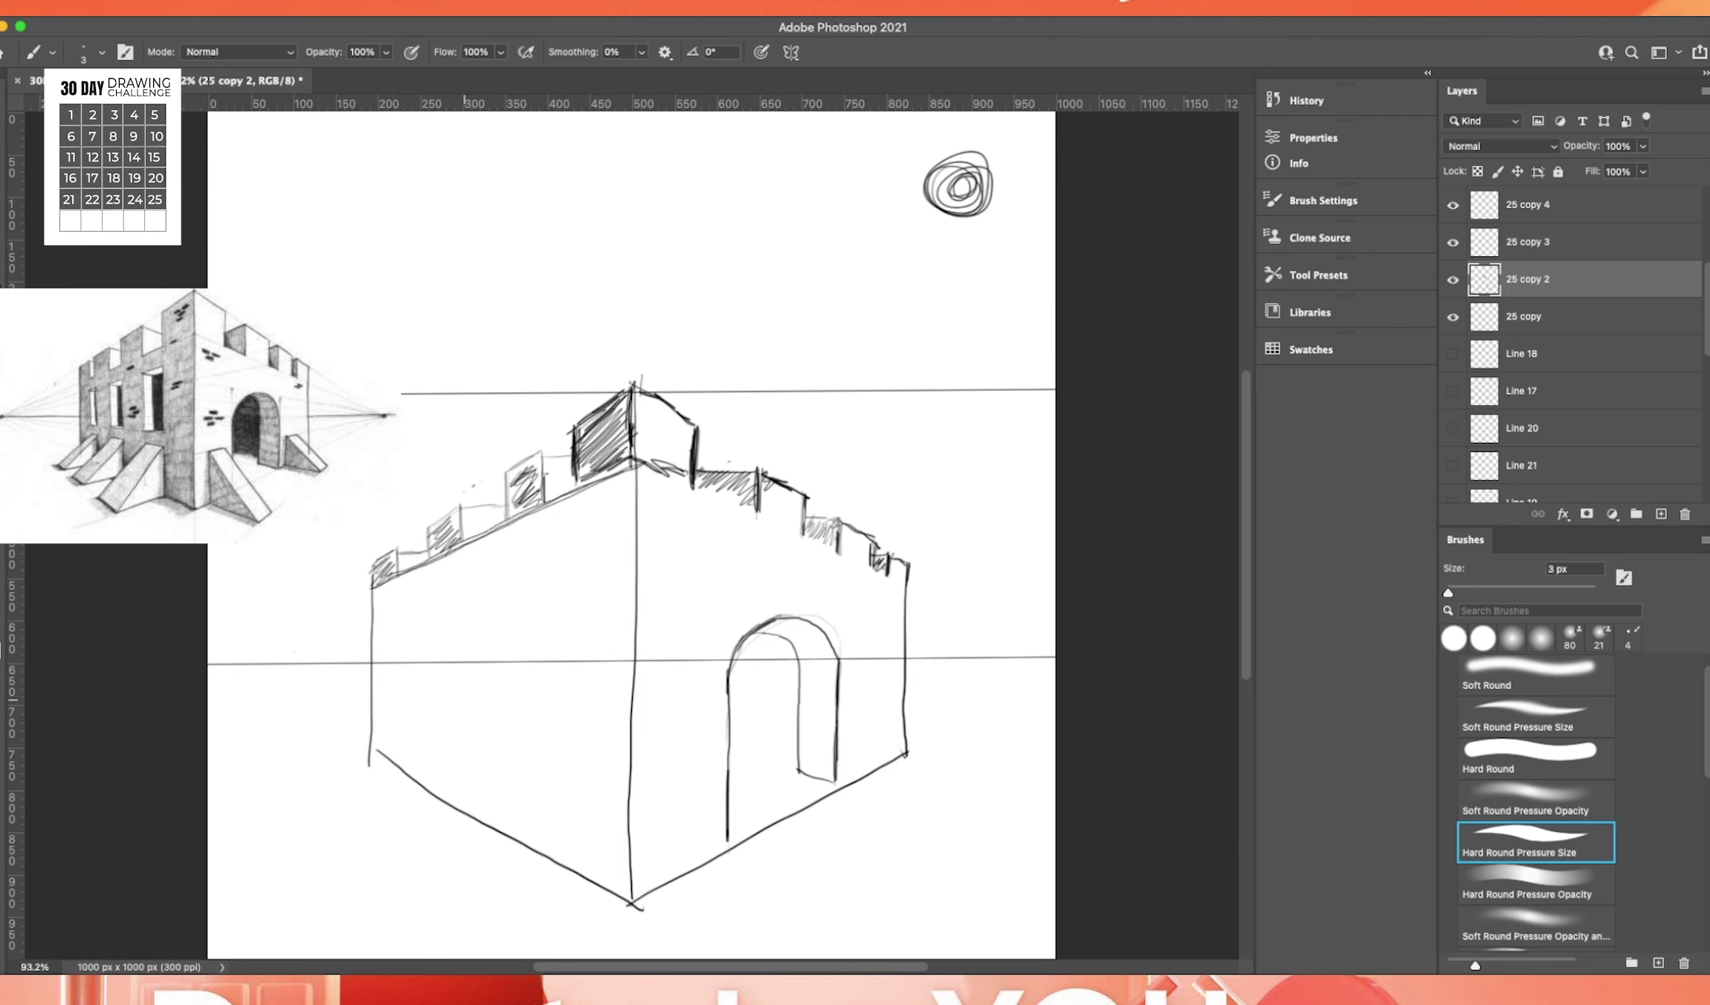
Hide the horizontal guide layers Line 13 and Line 14.
scroll(1571, 345, "down", 5)
scroll(1571, 344, "up", 8)
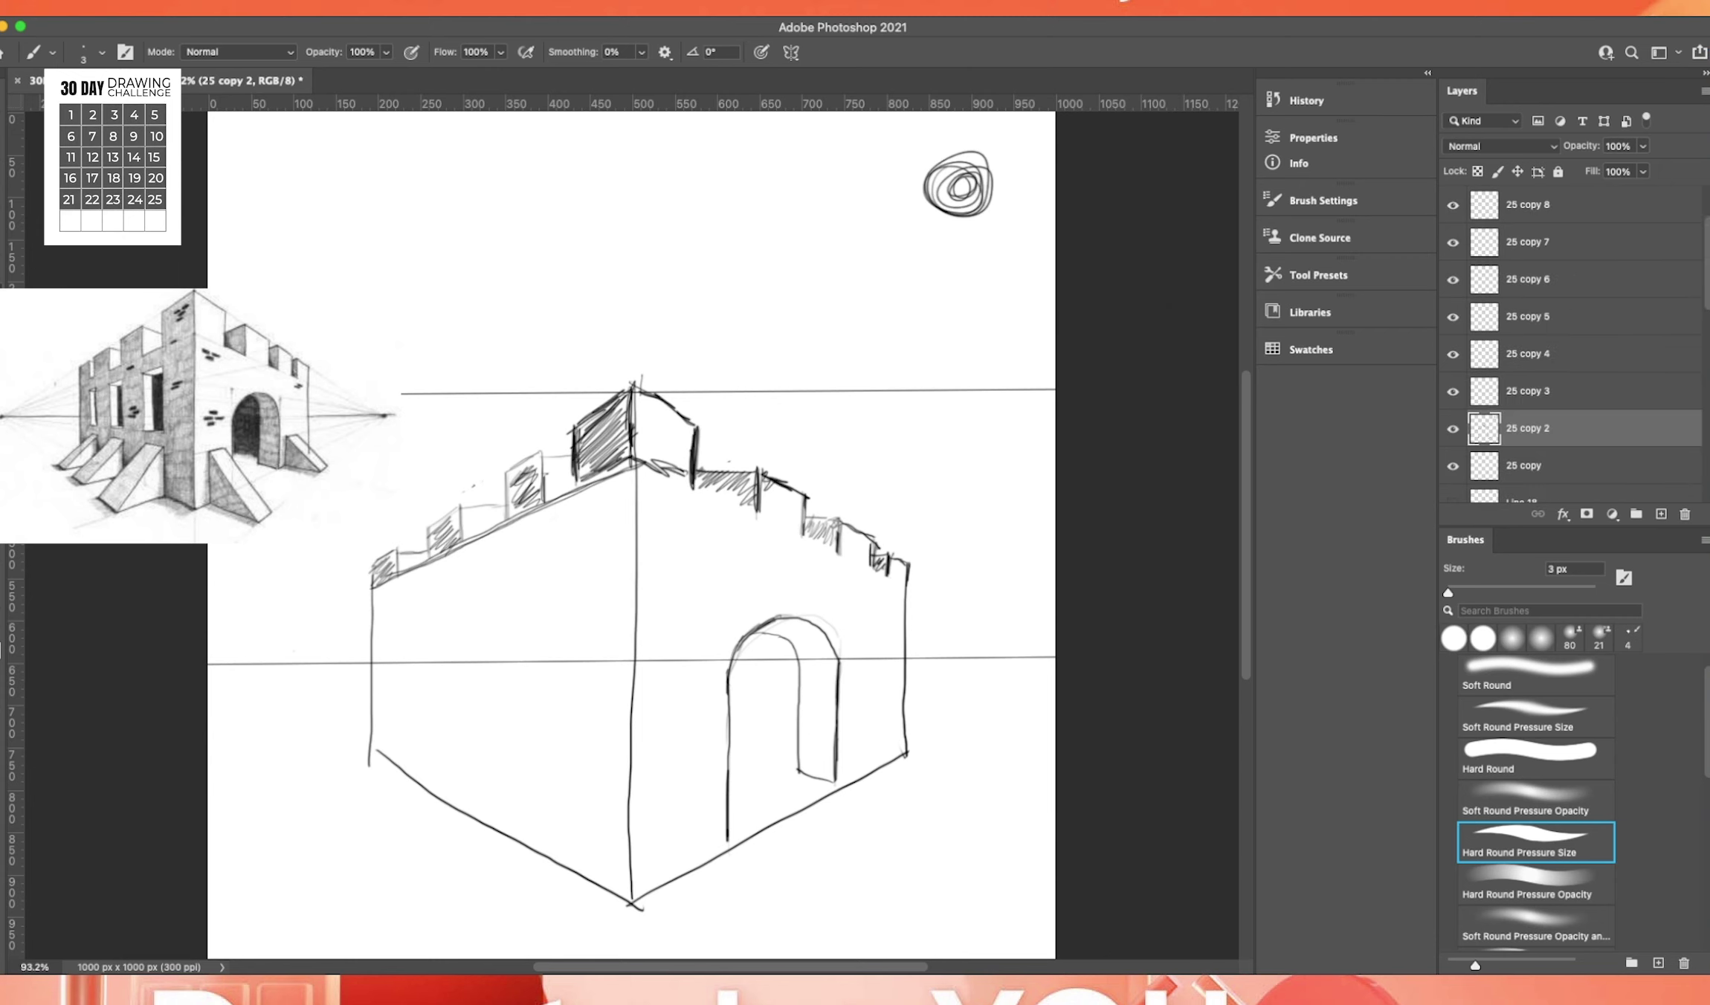
left_click(1453, 242)
left_click(1453, 205)
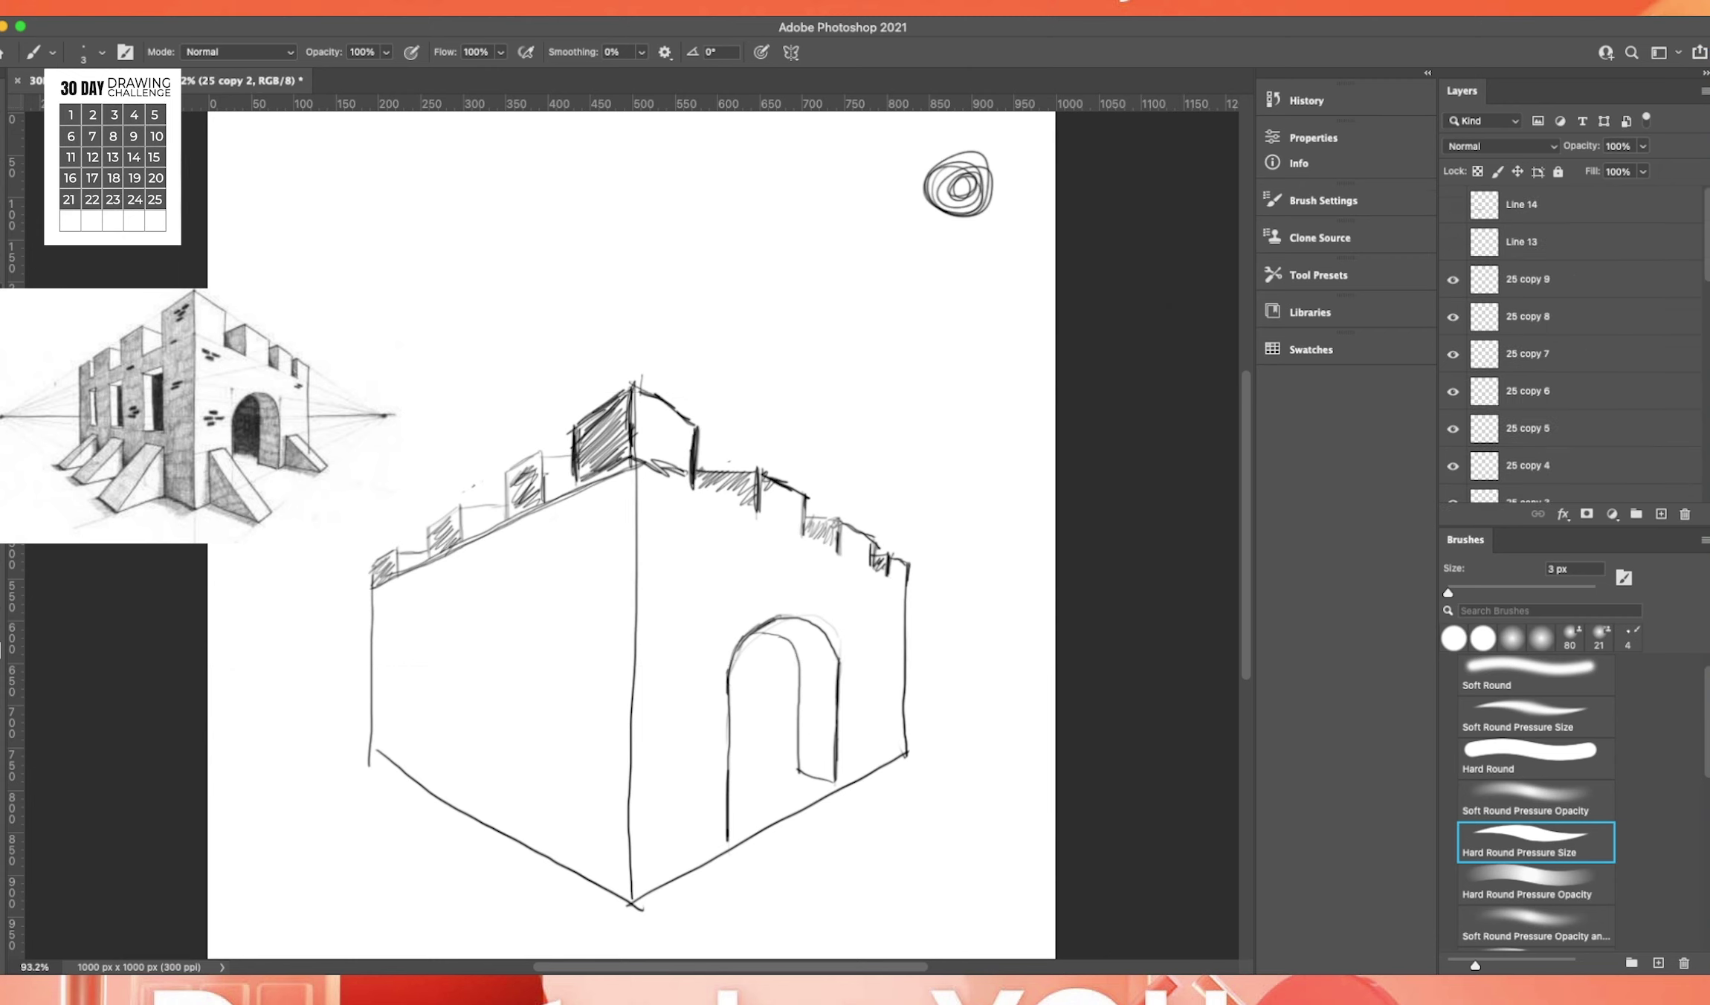
Shade the whole left wall with diagonal hatching from its outer edge to the central corner.
left_click_drag(364, 706, 450, 550)
mouse_move(380, 744)
left_mouse_down()
mouse_move(558, 513)
mouse_move(606, 502)
left_mouse_up()
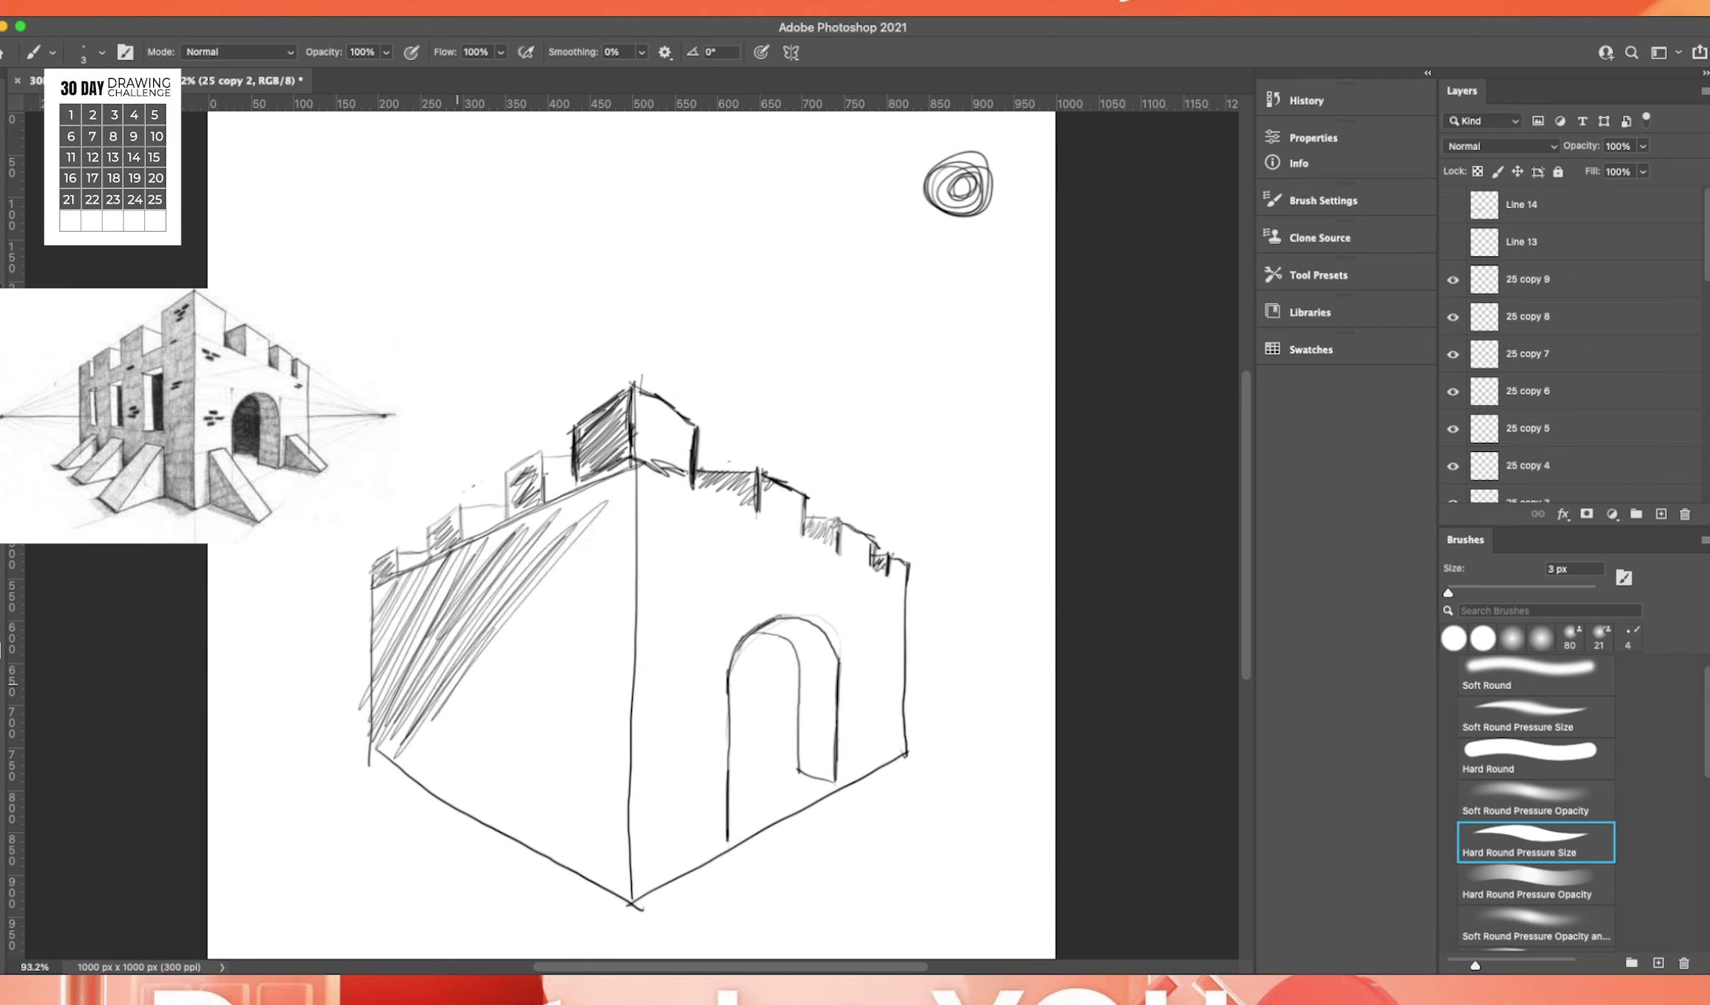
left_click_drag(469, 714, 628, 491)
left_click_drag(520, 759, 632, 491)
mouse_move(565, 870)
left_mouse_down()
mouse_move(632, 639)
mouse_move(636, 654)
left_mouse_up()
mouse_move(520, 833)
left_mouse_down()
mouse_move(629, 633)
mouse_move(599, 610)
left_mouse_up()
mouse_move(402, 795)
left_mouse_down()
mouse_move(587, 587)
mouse_move(554, 640)
left_mouse_up()
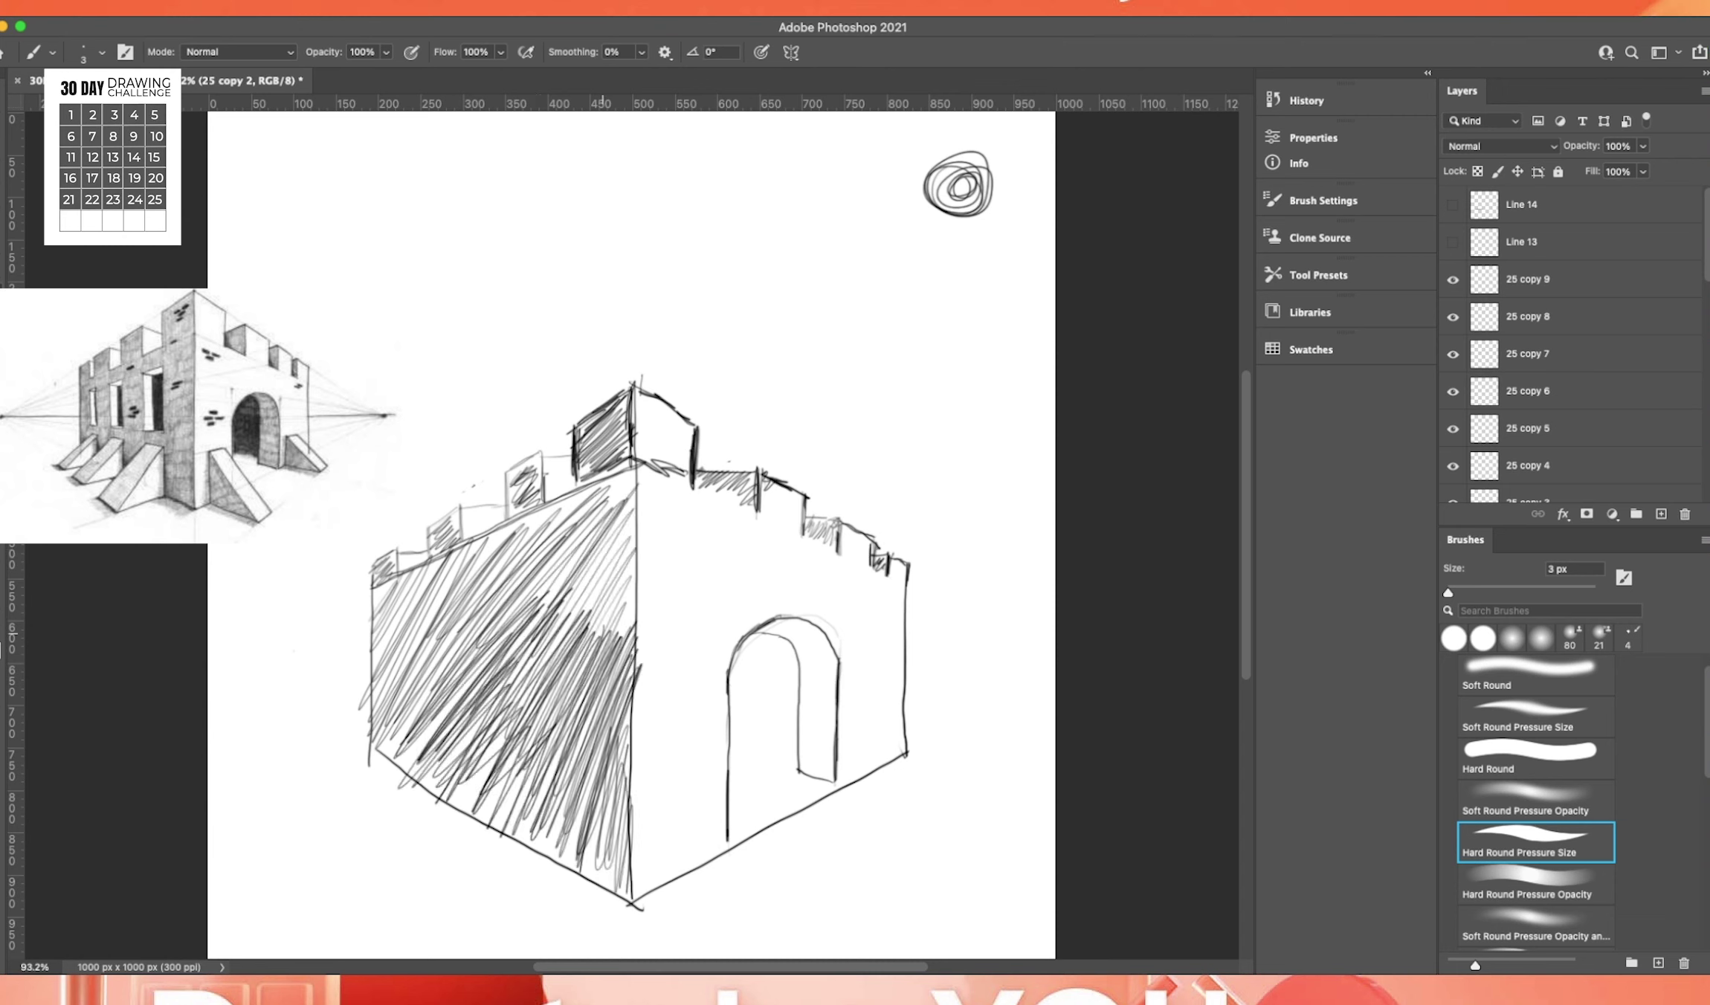
left_click_drag(547, 740, 640, 506)
left_click_drag(554, 632, 638, 491)
left_click_drag(453, 595, 591, 494)
Erase the hatching overshoot along the left wall's outer and lower edges.
key("e")
left_click_drag(356, 706, 366, 670)
mouse_move(391, 760)
left_mouse_down()
mouse_move(435, 799)
mouse_move(401, 744)
mouse_move(402, 707)
mouse_move(418, 704)
left_mouse_up()
key("b")
key("e")
left_click_drag(397, 792, 450, 706)
left_click_drag(439, 817, 495, 728)
key("b")
Darken the left wall with denser hatching and redraw its lower edge and the bottom of the central corner.
mouse_move(410, 791)
left_mouse_down()
mouse_move(451, 814)
mouse_move(491, 762)
mouse_move(544, 848)
mouse_move(554, 789)
left_mouse_up()
mouse_move(617, 669)
left_mouse_down()
mouse_move(632, 609)
mouse_move(613, 476)
mouse_move(584, 470)
left_mouse_up()
left_click(1532, 842)
mouse_move(417, 713)
left_mouse_down()
mouse_move(457, 550)
mouse_move(405, 580)
mouse_move(435, 766)
mouse_move(479, 550)
mouse_move(480, 734)
mouse_move(547, 513)
mouse_move(569, 848)
mouse_move(606, 513)
mouse_move(579, 818)
mouse_move(628, 885)
mouse_move(614, 640)
left_mouse_up()
left_click_drag(633, 766, 630, 901)
key("super+z")
left_click_drag(651, 891, 629, 902)
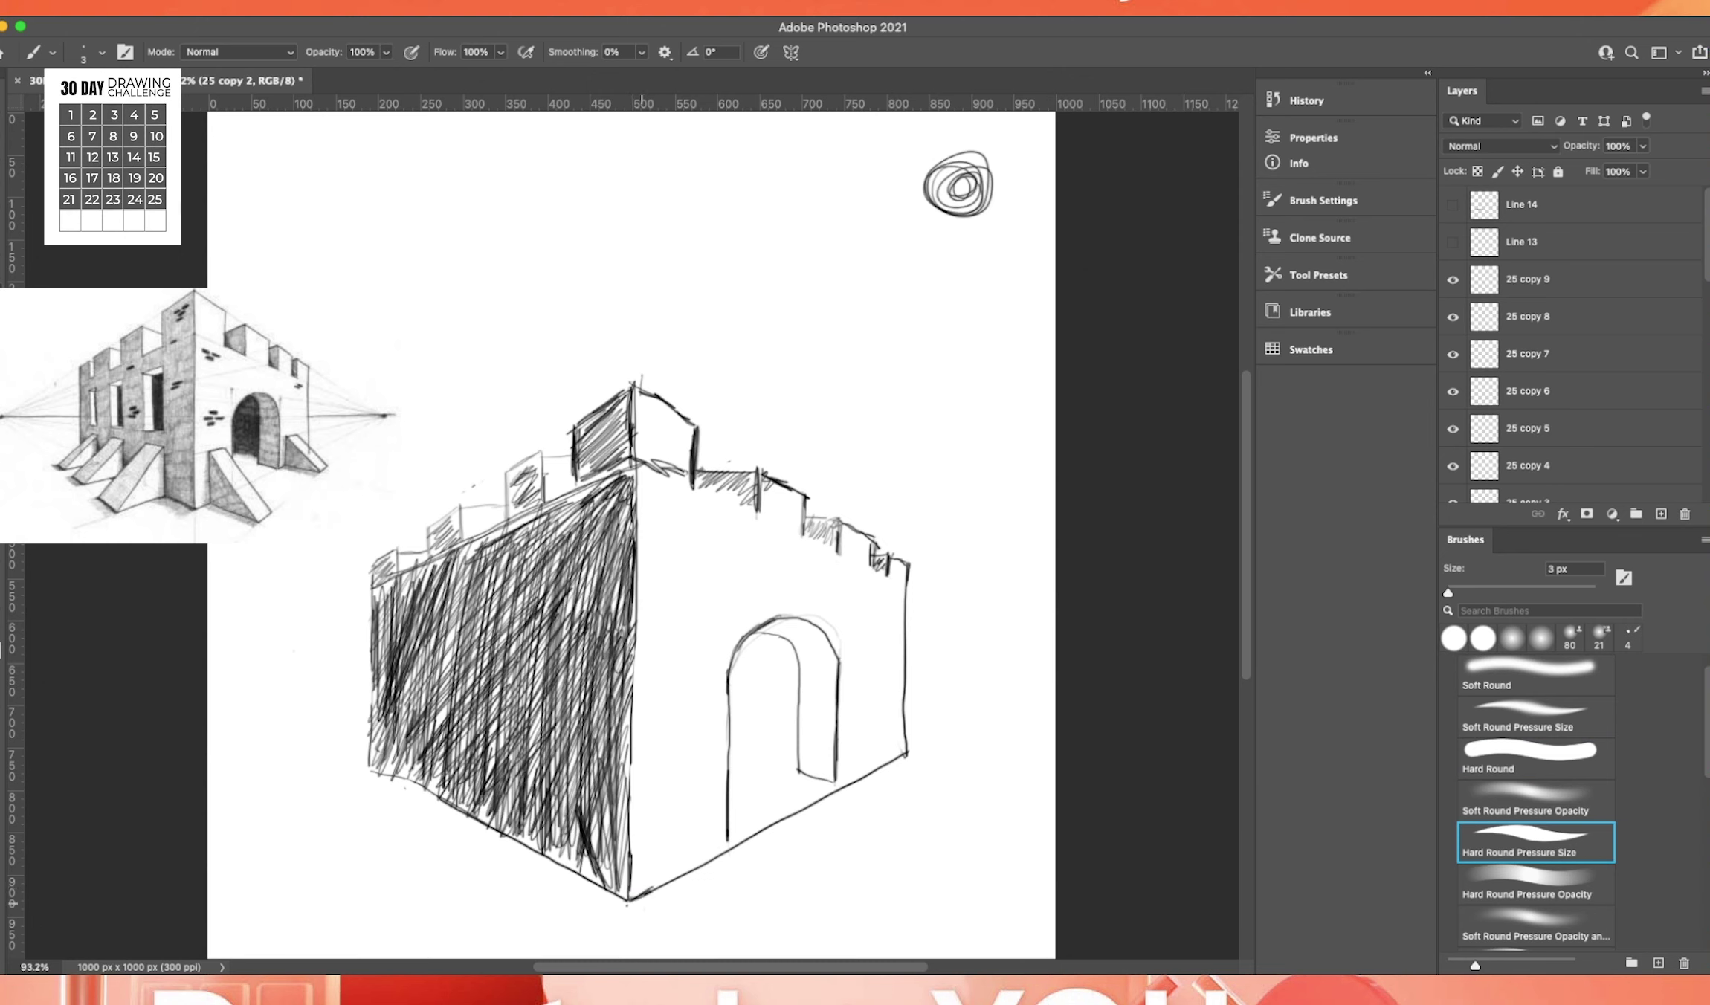
Add shading strokes to the right wall around the doorway and hatch the doorway's interior.
left_click_drag(725, 736, 662, 784)
left_click_drag(901, 606, 840, 643)
mouse_move(896, 705)
left_mouse_down()
mouse_move(857, 746)
mouse_move(731, 792)
left_mouse_up()
mouse_move(803, 744)
left_mouse_down()
mouse_move(726, 776)
mouse_move(725, 718)
mouse_move(804, 696)
mouse_move(721, 658)
mouse_move(778, 643)
mouse_move(795, 673)
left_mouse_up()
mouse_move(723, 662)
left_mouse_down()
mouse_move(719, 743)
mouse_move(806, 680)
mouse_move(779, 633)
mouse_move(803, 692)
left_mouse_up()
left_click_drag(765, 635, 800, 757)
mouse_move(763, 631)
left_mouse_down()
mouse_move(797, 625)
mouse_move(818, 650)
mouse_move(825, 770)
left_mouse_up()
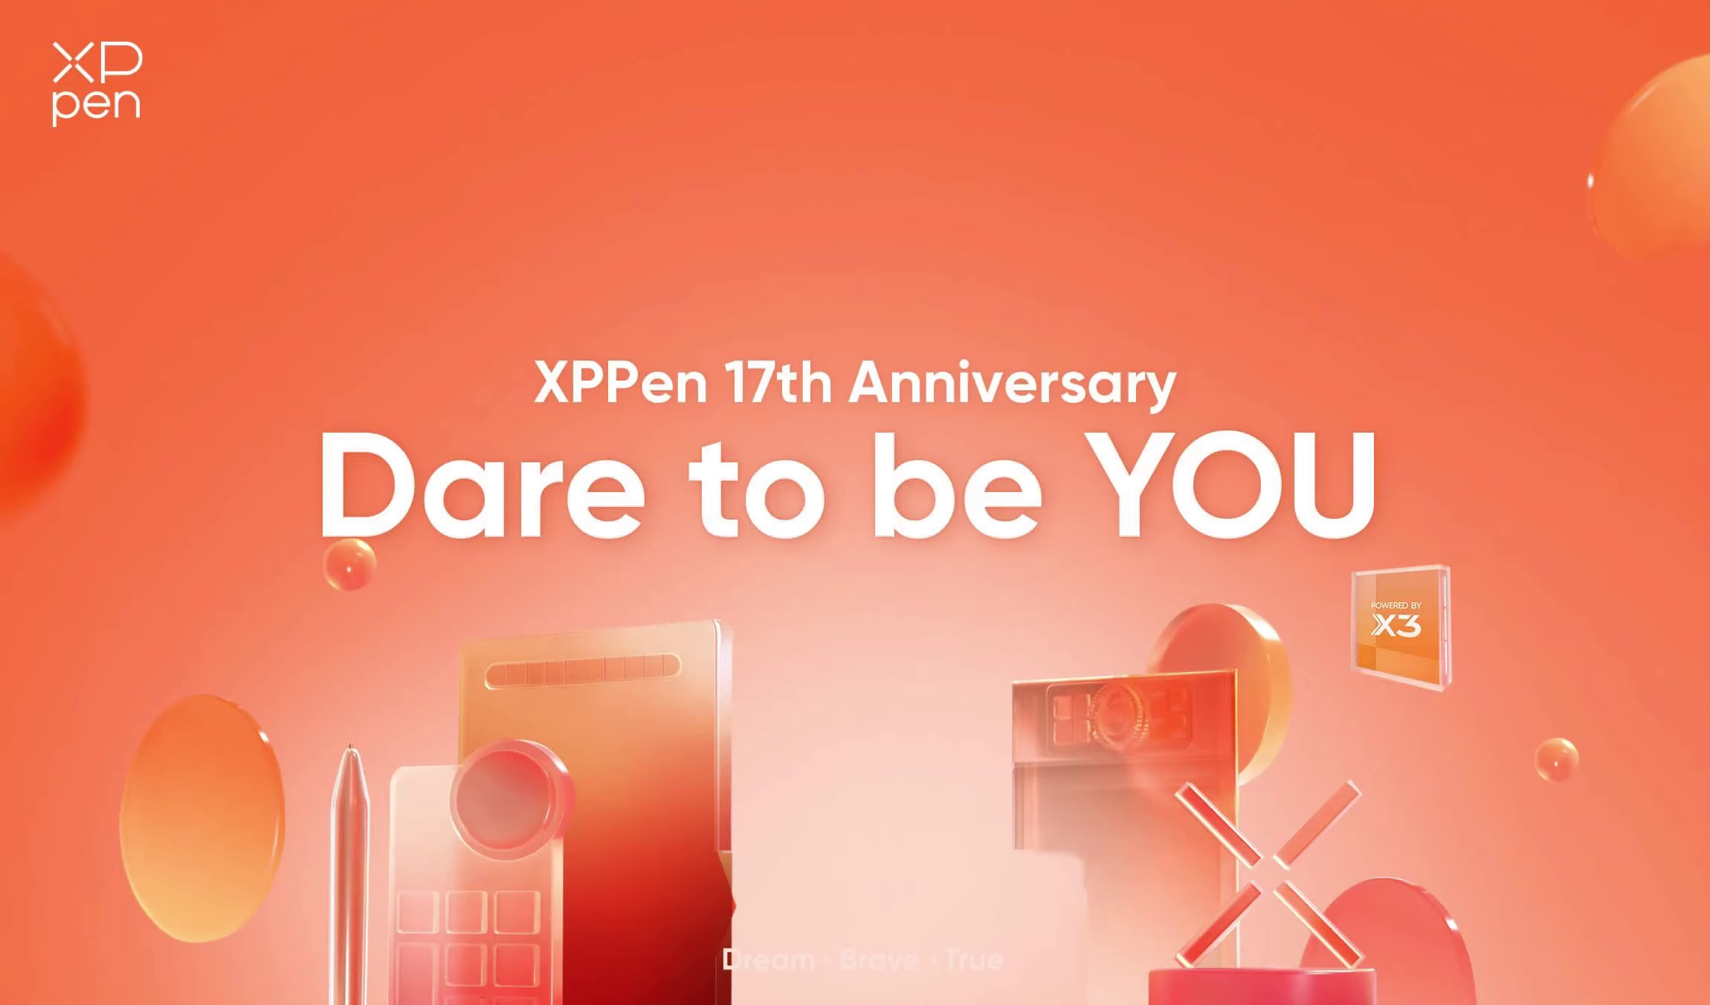